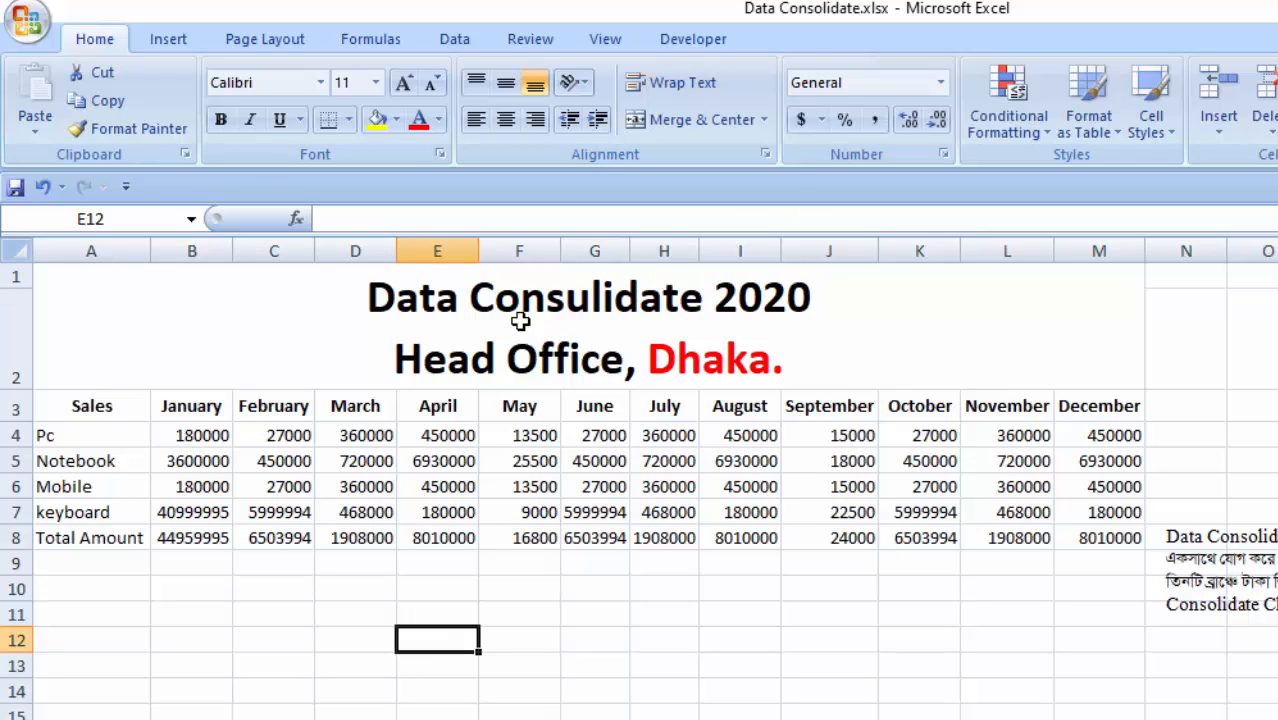
- Examine the Head Office sheet's title and its monthly sales figures from January through August
left_click(478, 298)
double_click(478, 298)
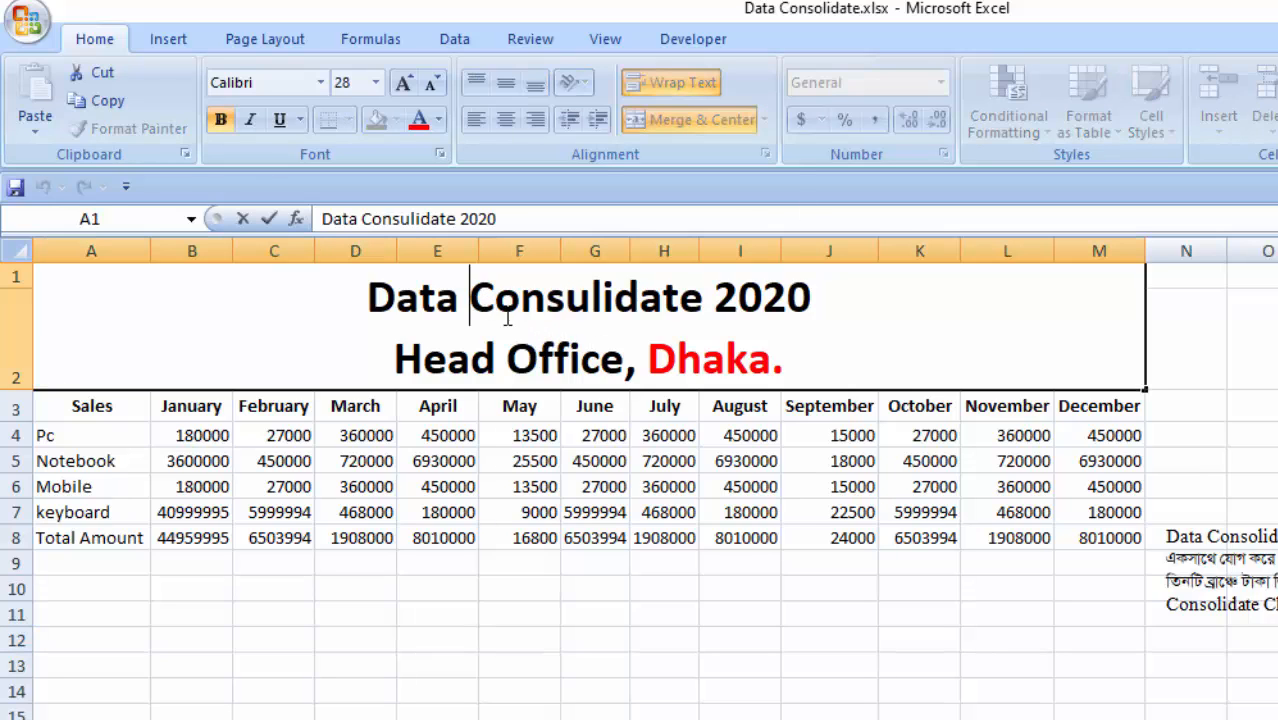
left_click_drag(476, 300, 706, 304)
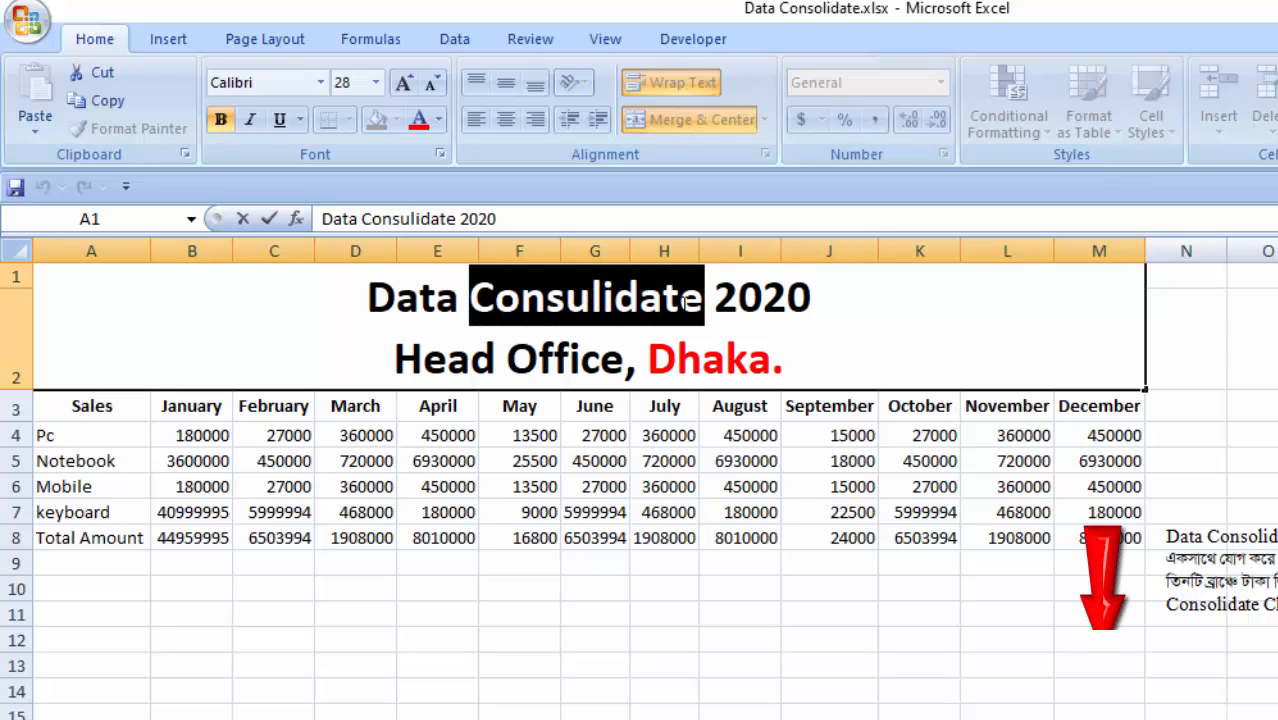
left_click(700, 305)
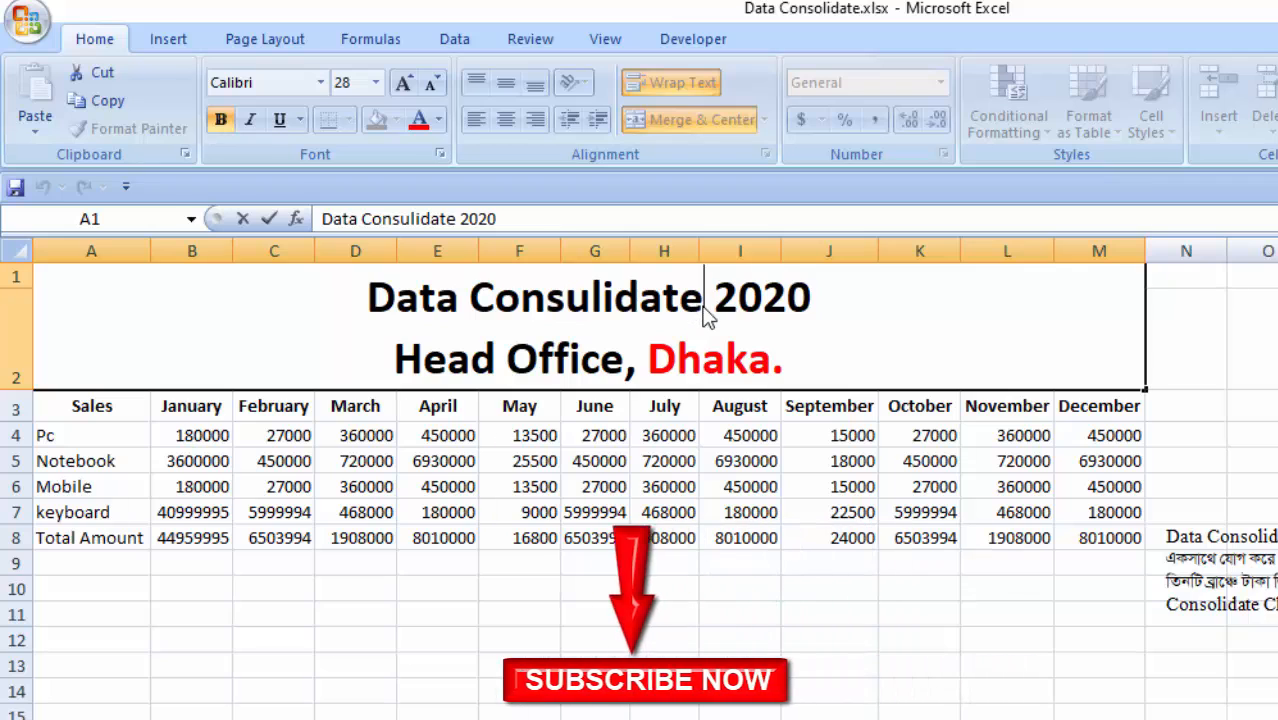
left_click_drag(706, 306, 508, 323)
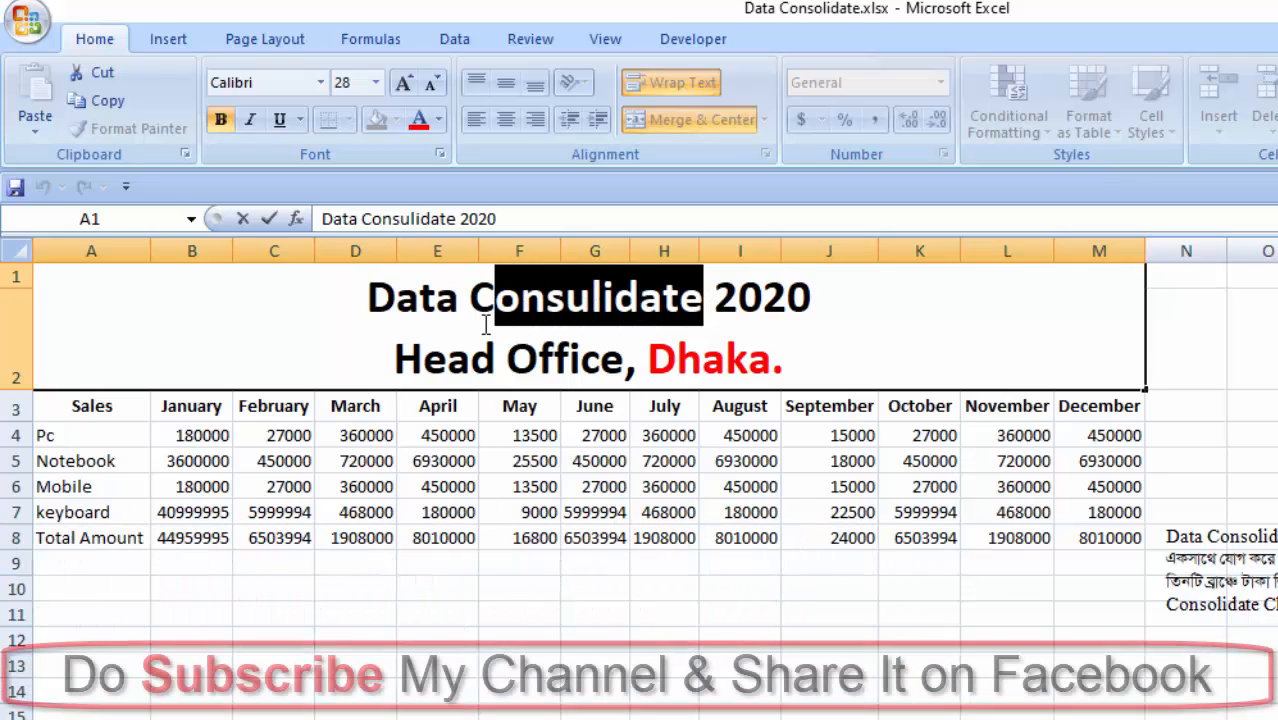
left_click_drag(192, 435, 280, 537)
left_click(300, 612)
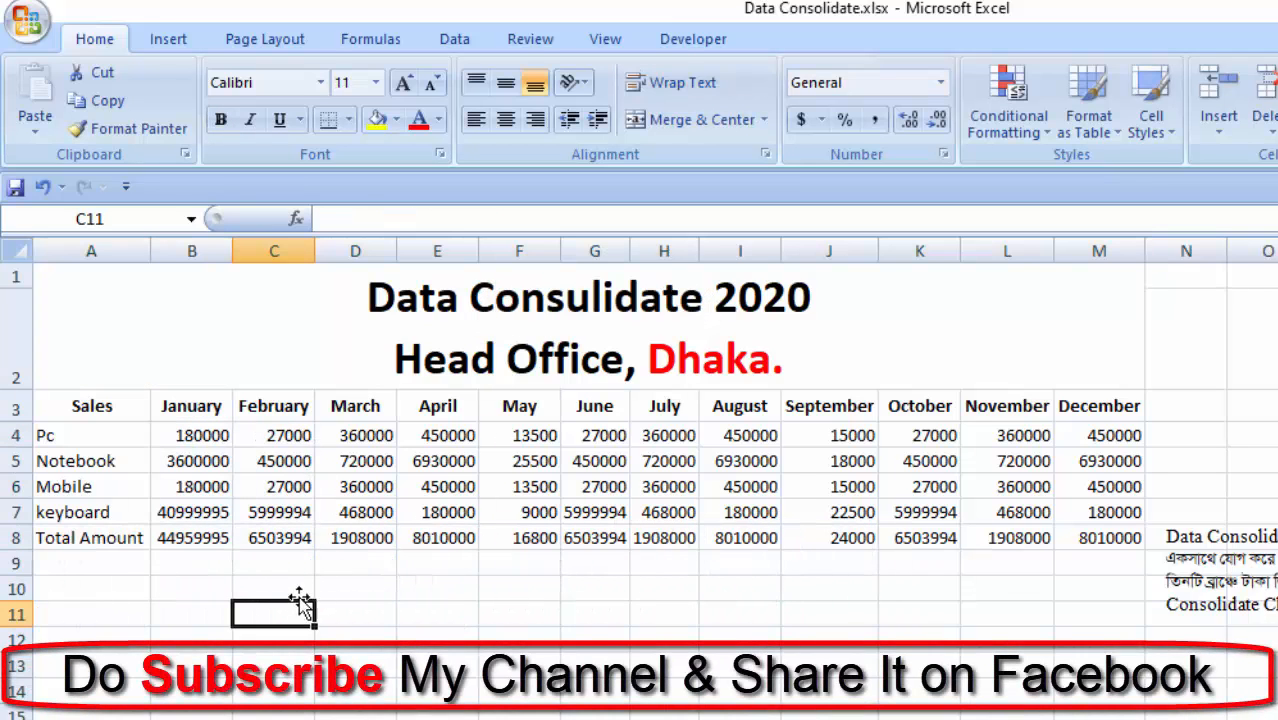
left_click_drag(378, 437, 428, 538)
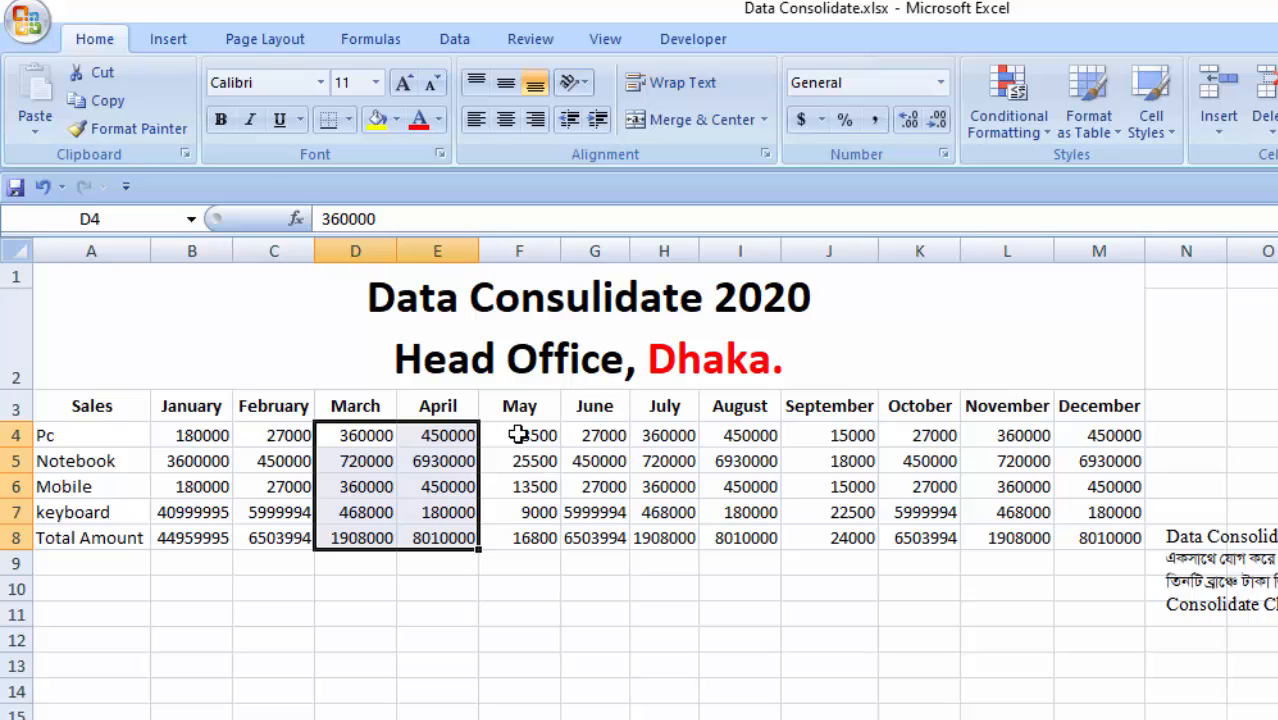
left_click_drag(516, 434, 583, 534)
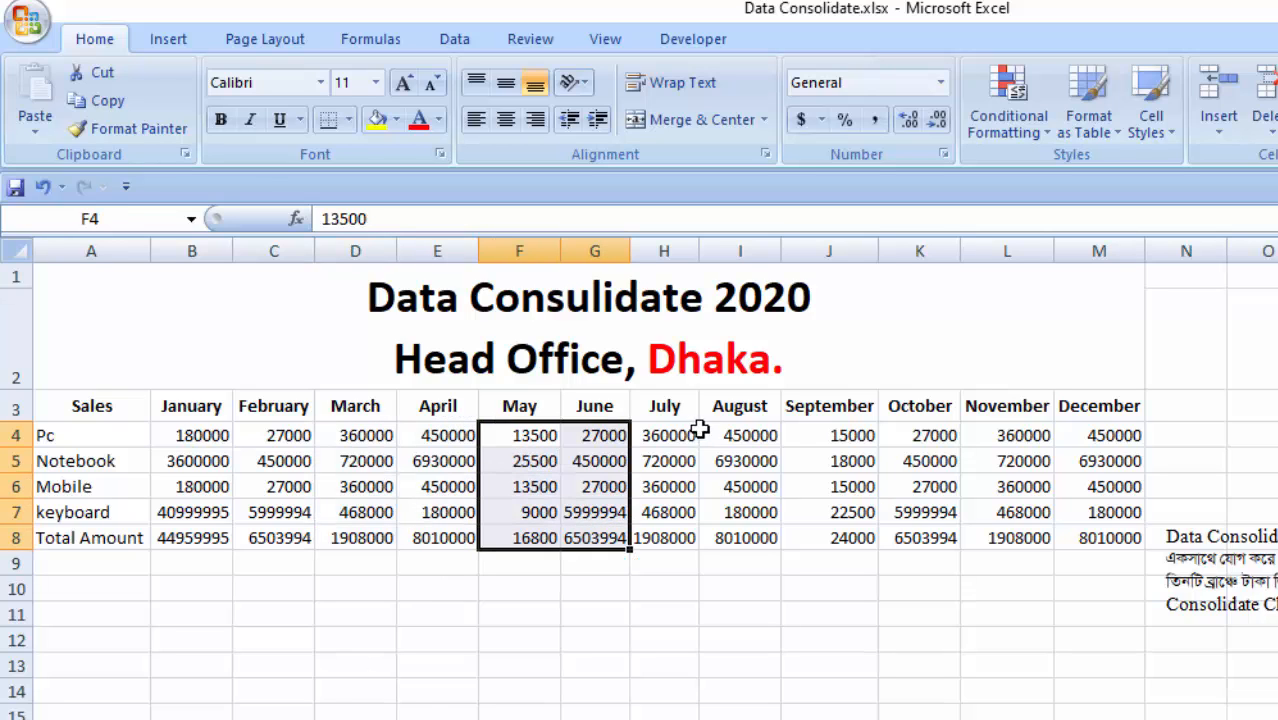
left_click_drag(668, 440, 748, 540)
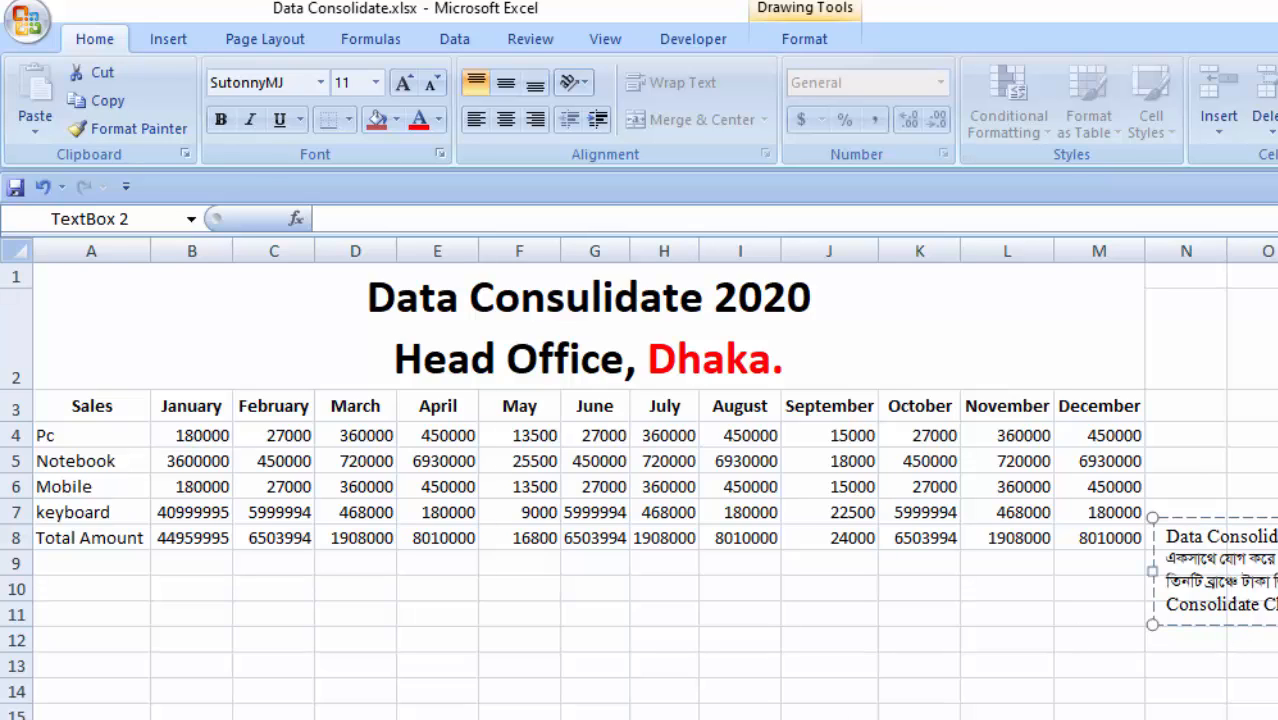
left_click(390, 674)
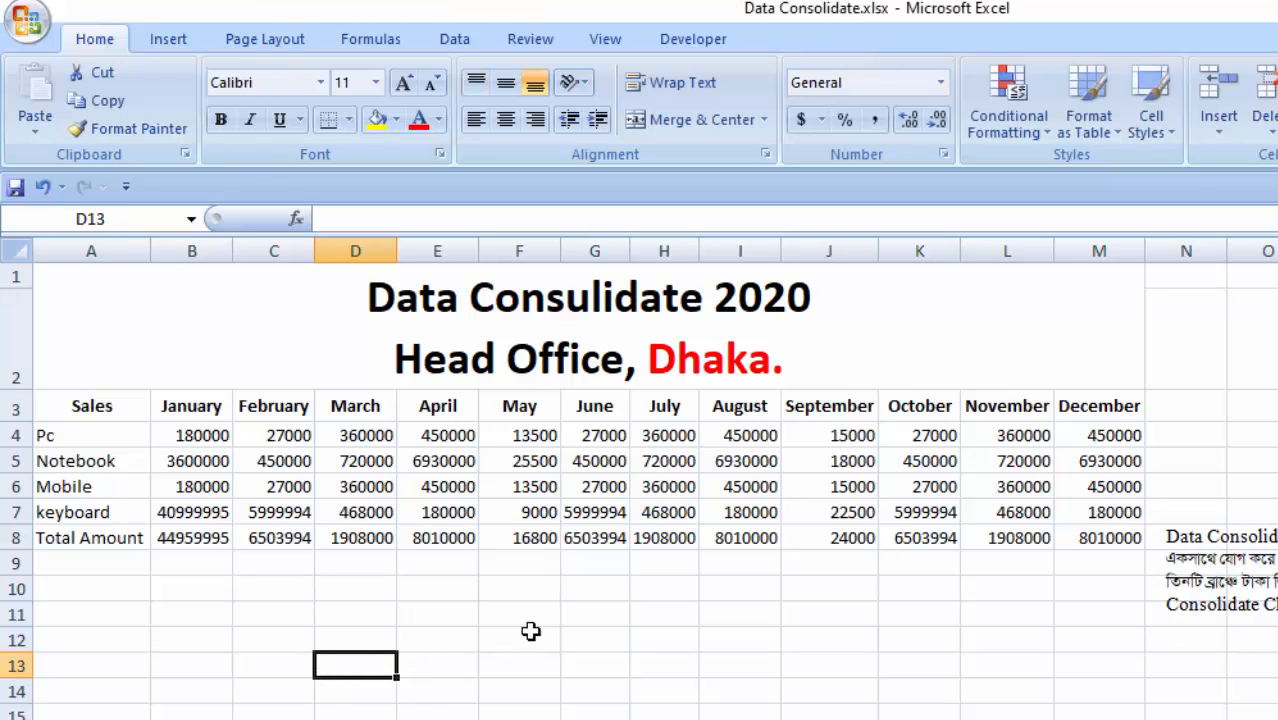
left_click(336, 594)
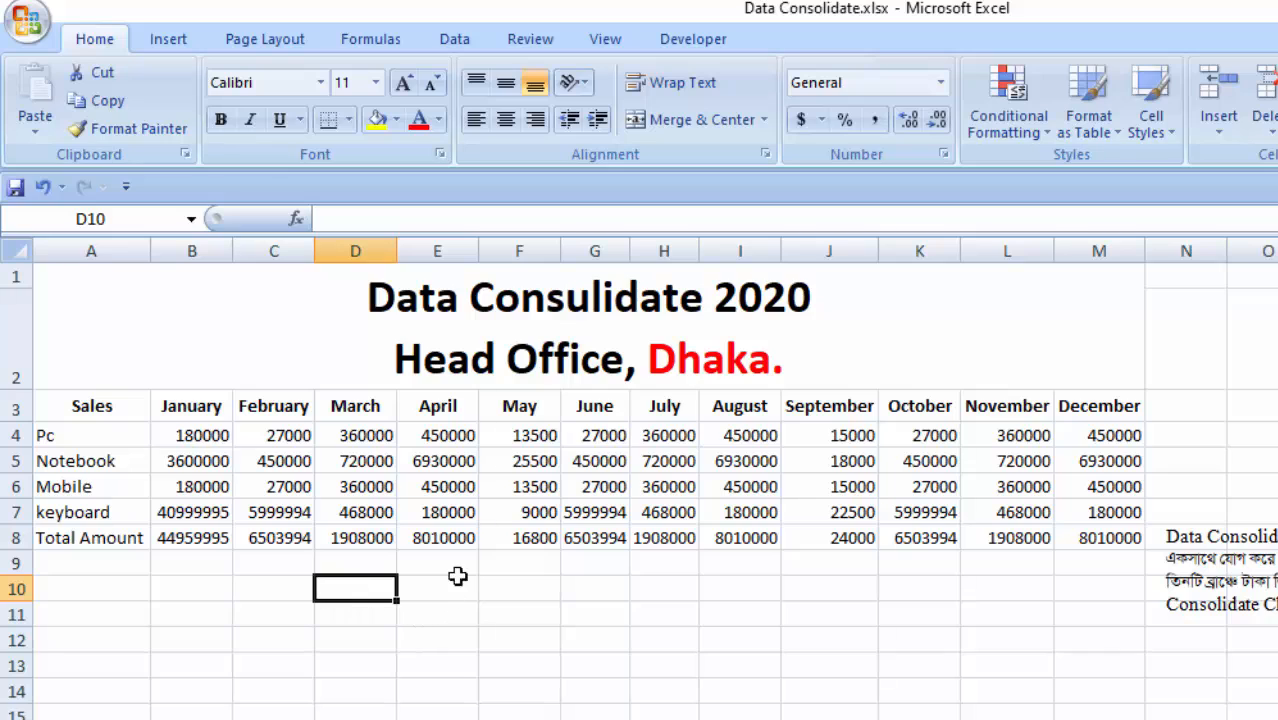
left_click(444, 586)
left_click(406, 564)
left_click(323, 583)
left_click(285, 596)
left_click(191, 656)
left_click(191, 614)
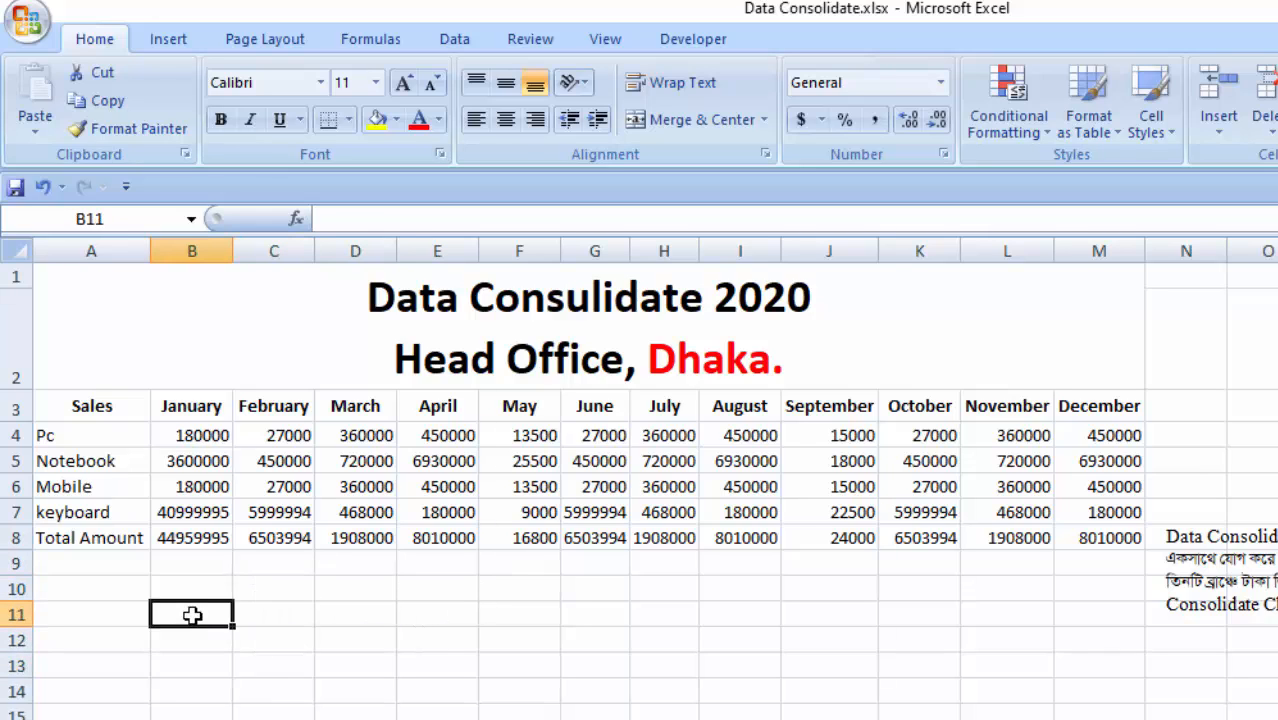
left_click(177, 584)
left_click(117, 588)
left_click(107, 620)
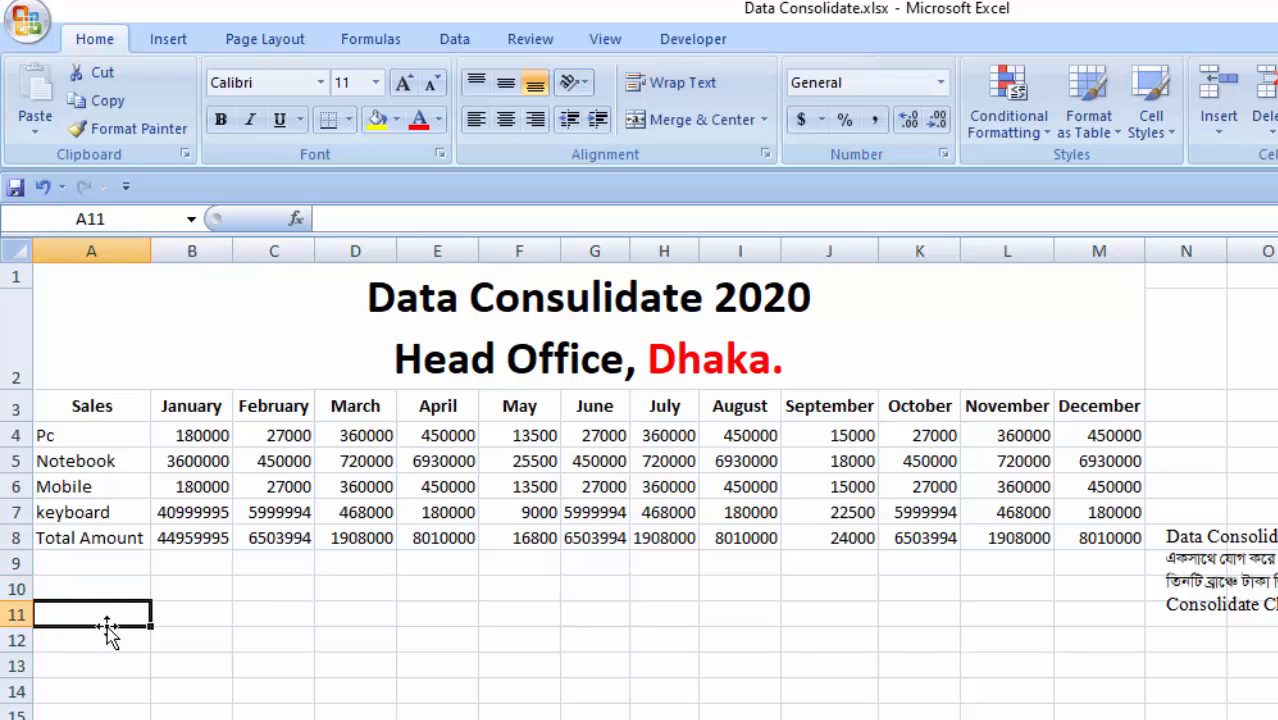
left_click(114, 640)
left_click_drag(256, 612, 600, 668)
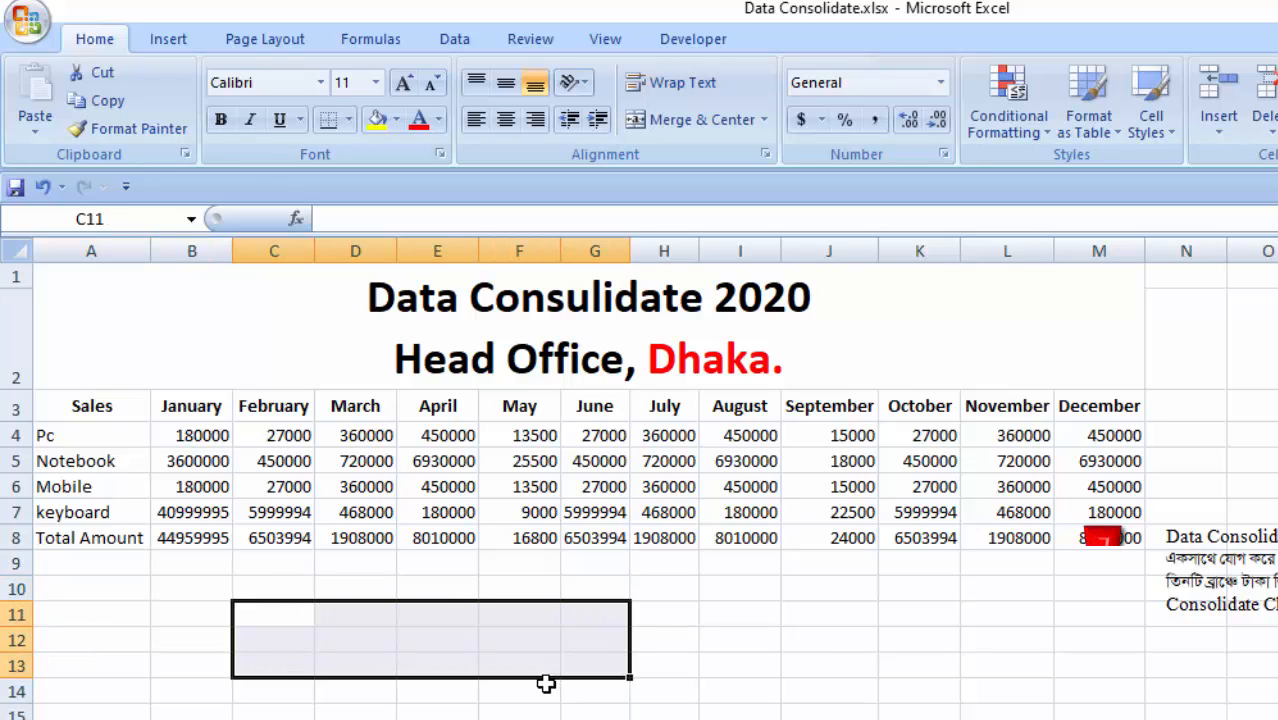
left_click_drag(525, 645, 682, 702)
left_click_drag(355, 563, 690, 718)
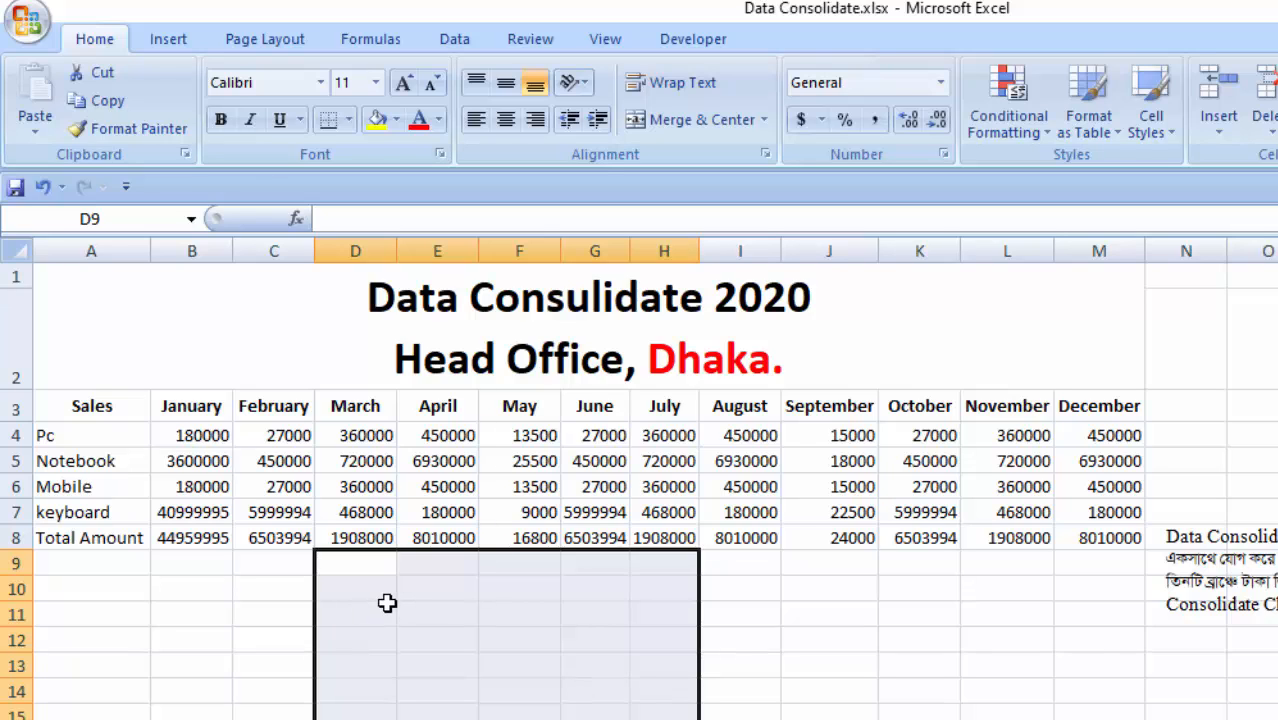
left_click(352, 592)
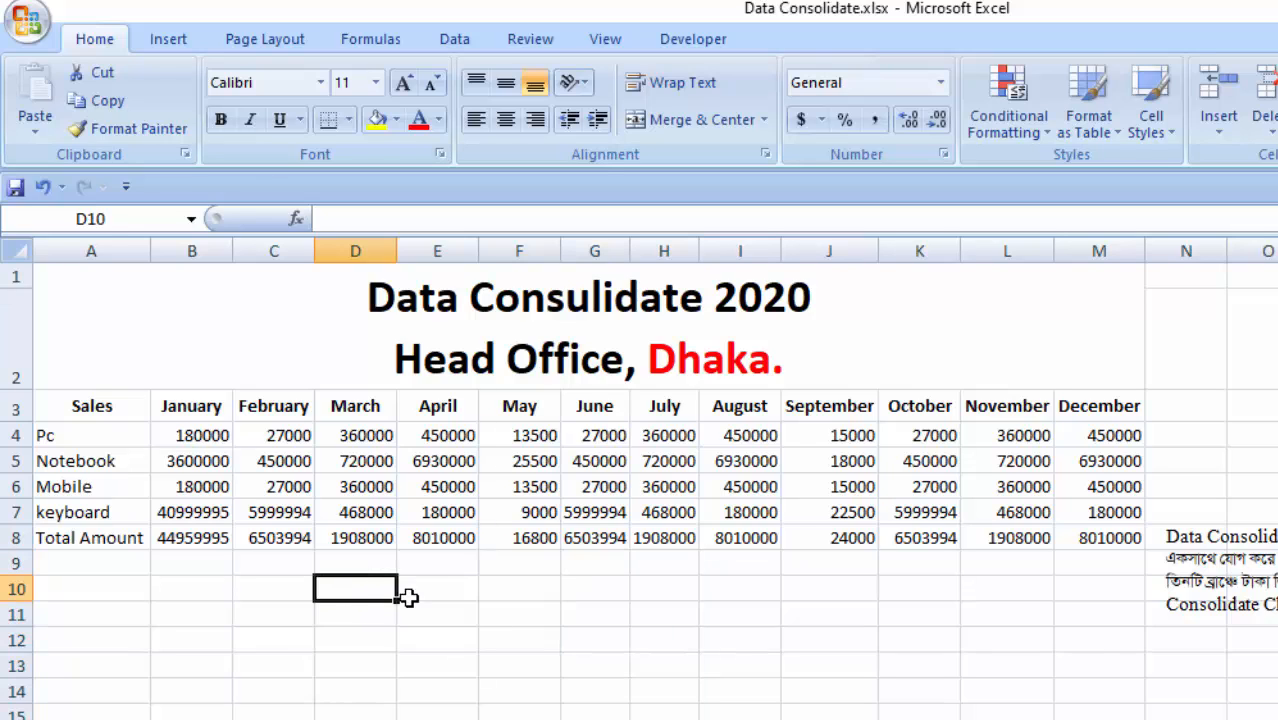
left_click_drag(408, 597, 550, 712)
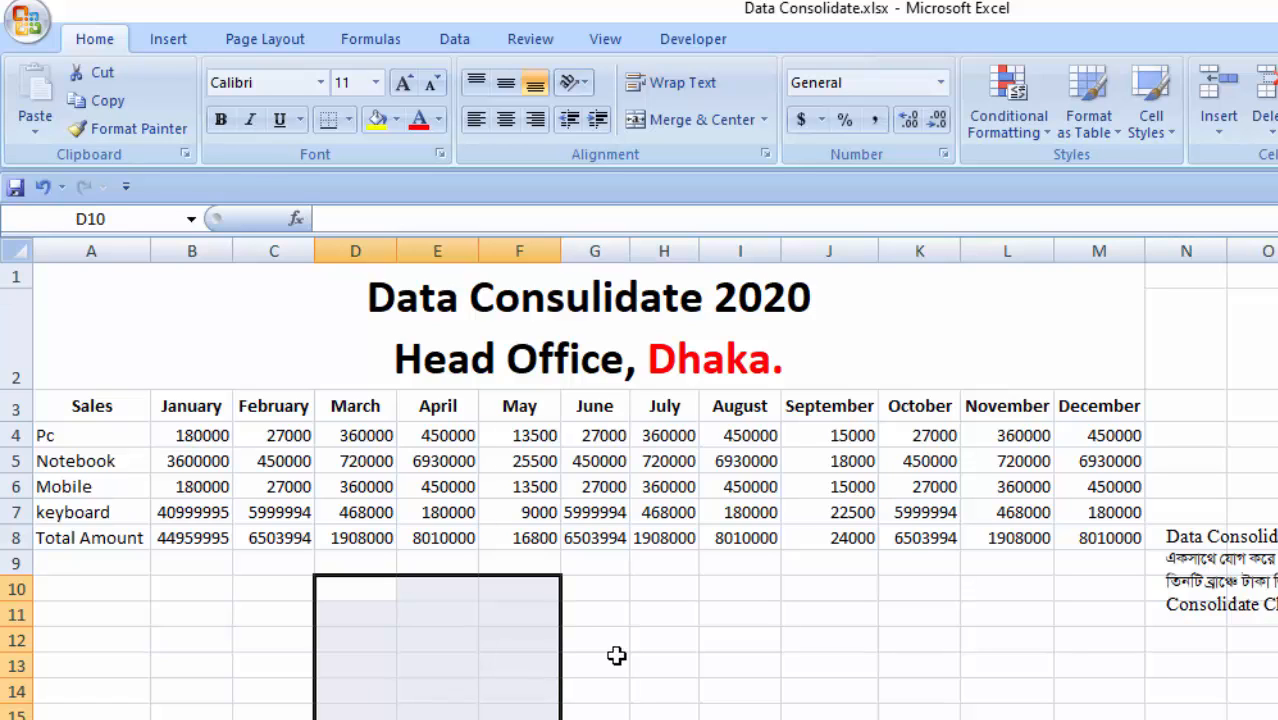
left_click_drag(614, 588, 697, 712)
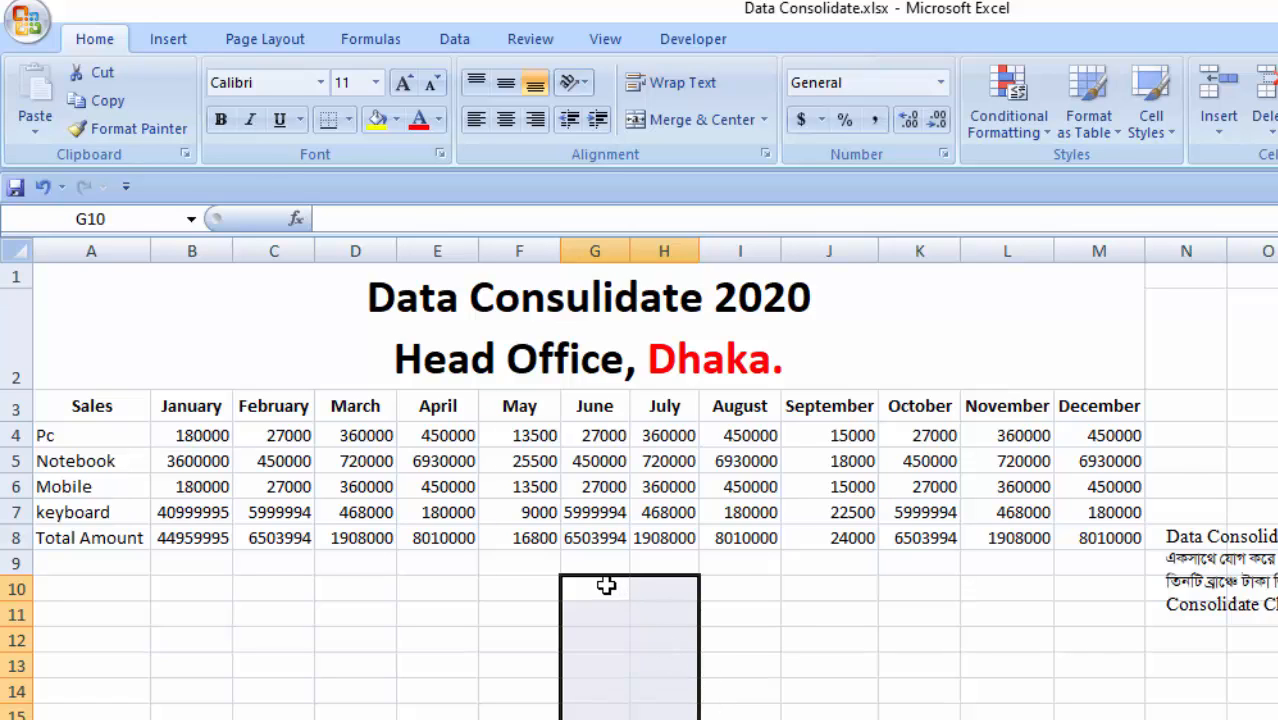
left_click_drag(605, 588, 745, 718)
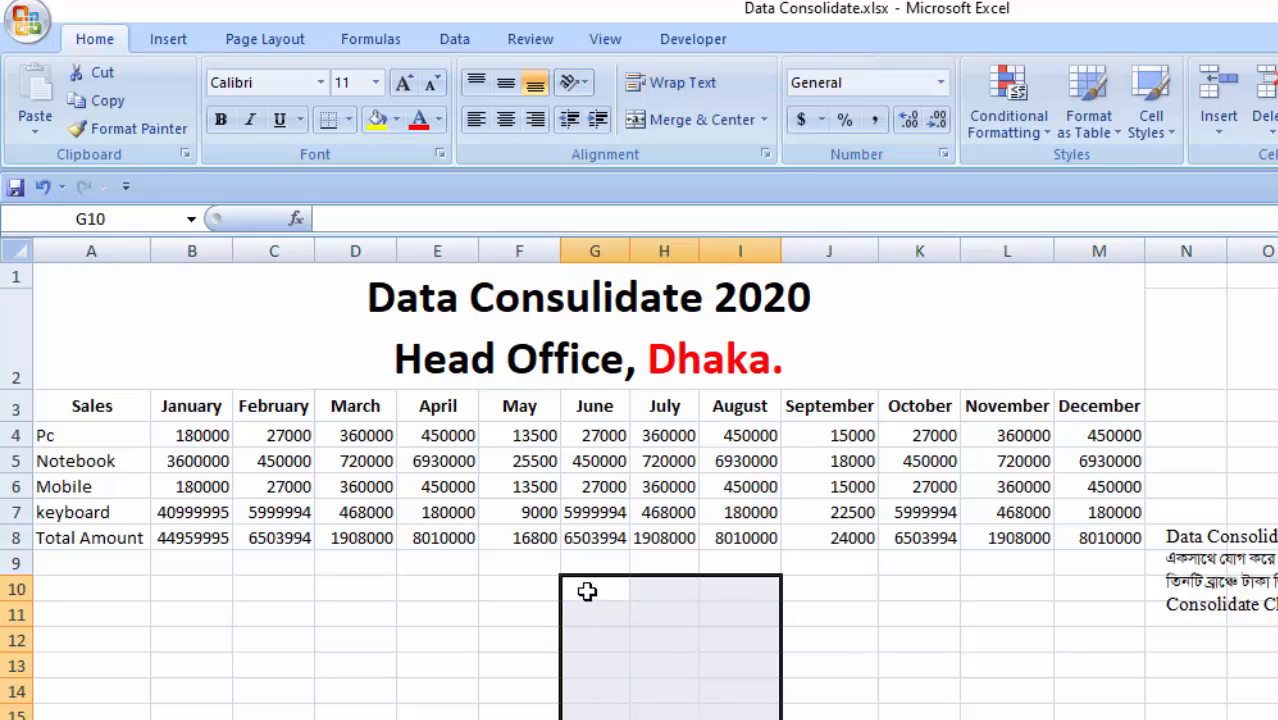
left_click_drag(587, 591, 740, 719)
left_click(605, 610)
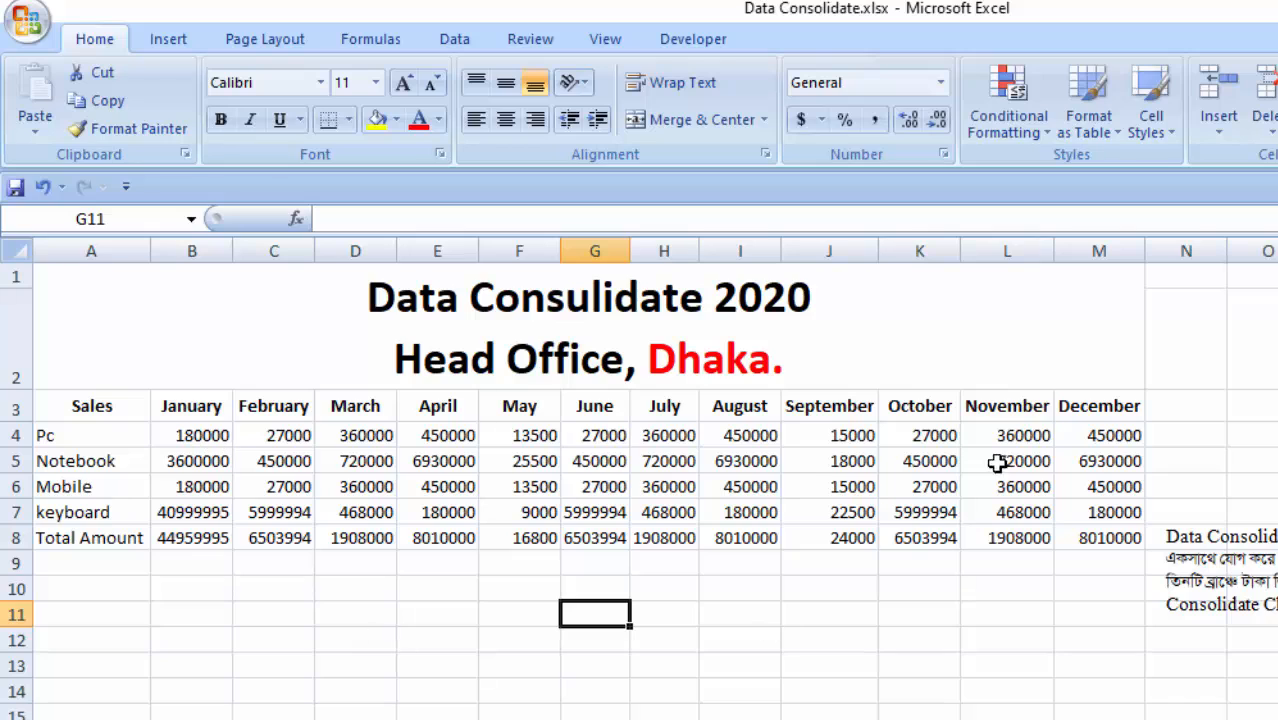
left_click_drag(200, 568, 374, 706)
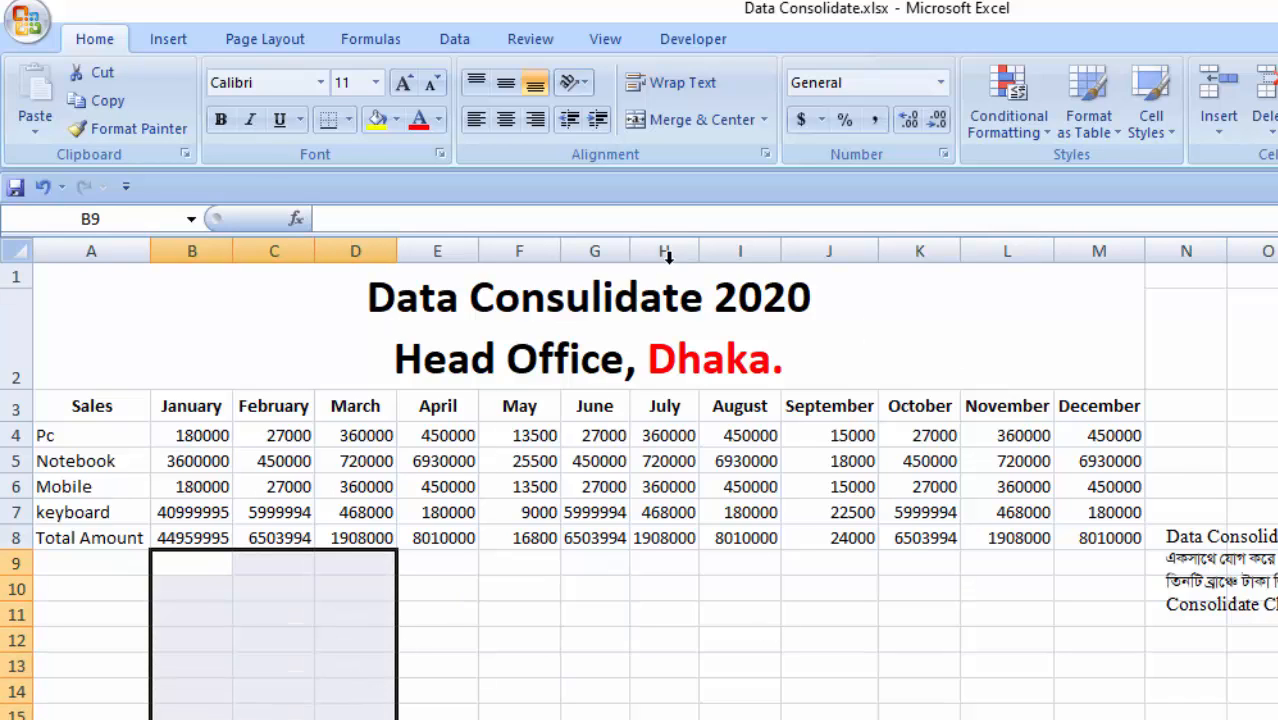
double_click(727, 295)
left_click_drag(704, 297, 831, 298)
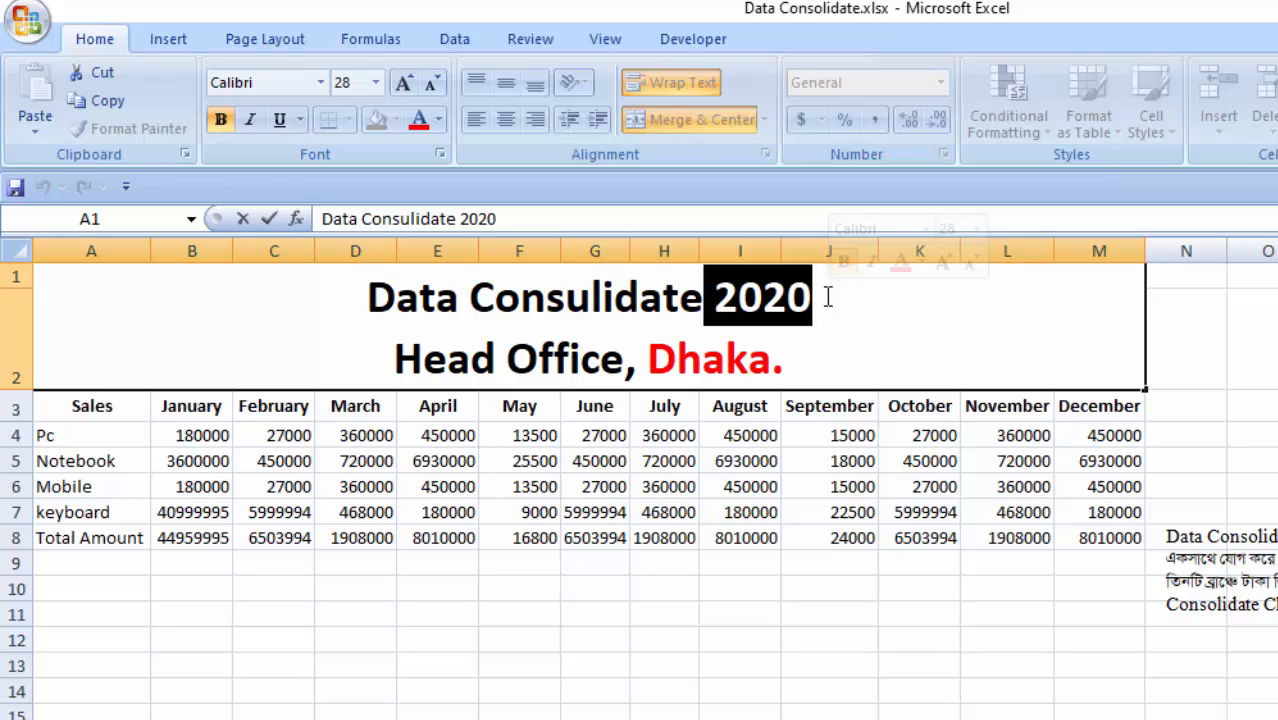
left_click(402, 644)
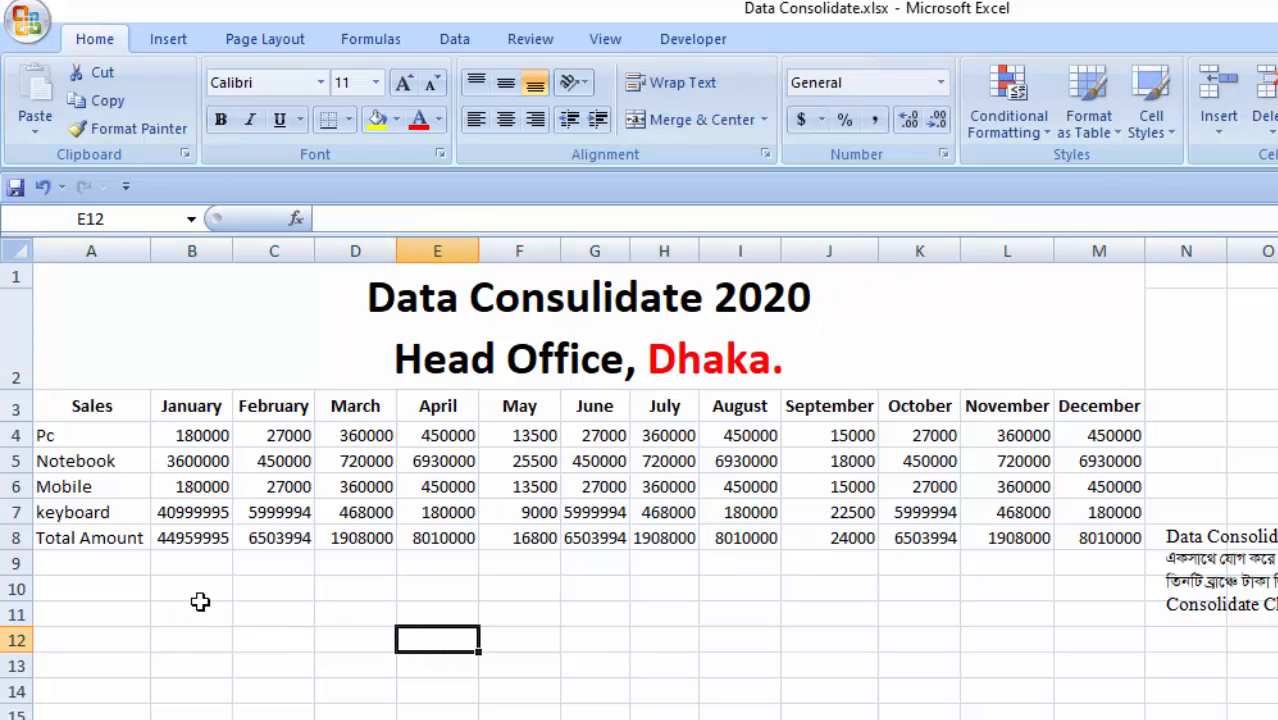
mouse_move(192, 562)
left_mouse_down()
mouse_move(428, 600)
mouse_move(685, 703)
left_mouse_up()
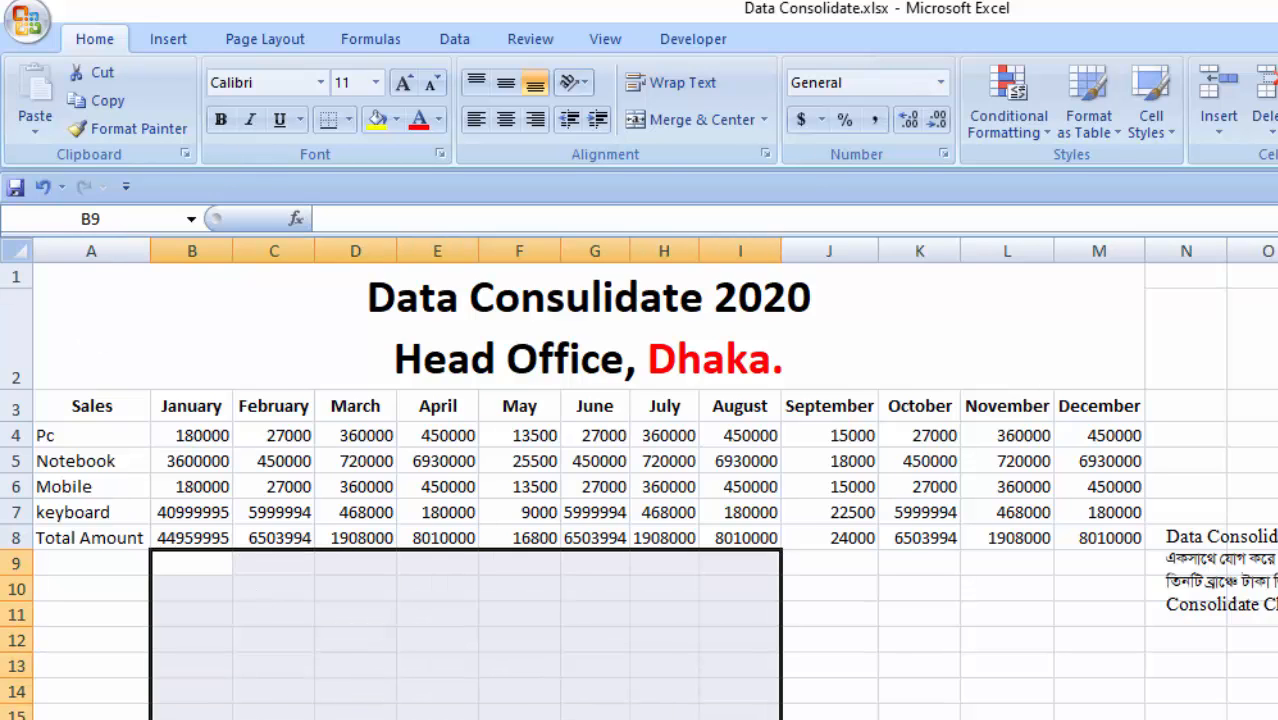
- Switch to the Khulna branch sheet and examine its title and the product names in the Sales column
key("ctrl+Page_Up")
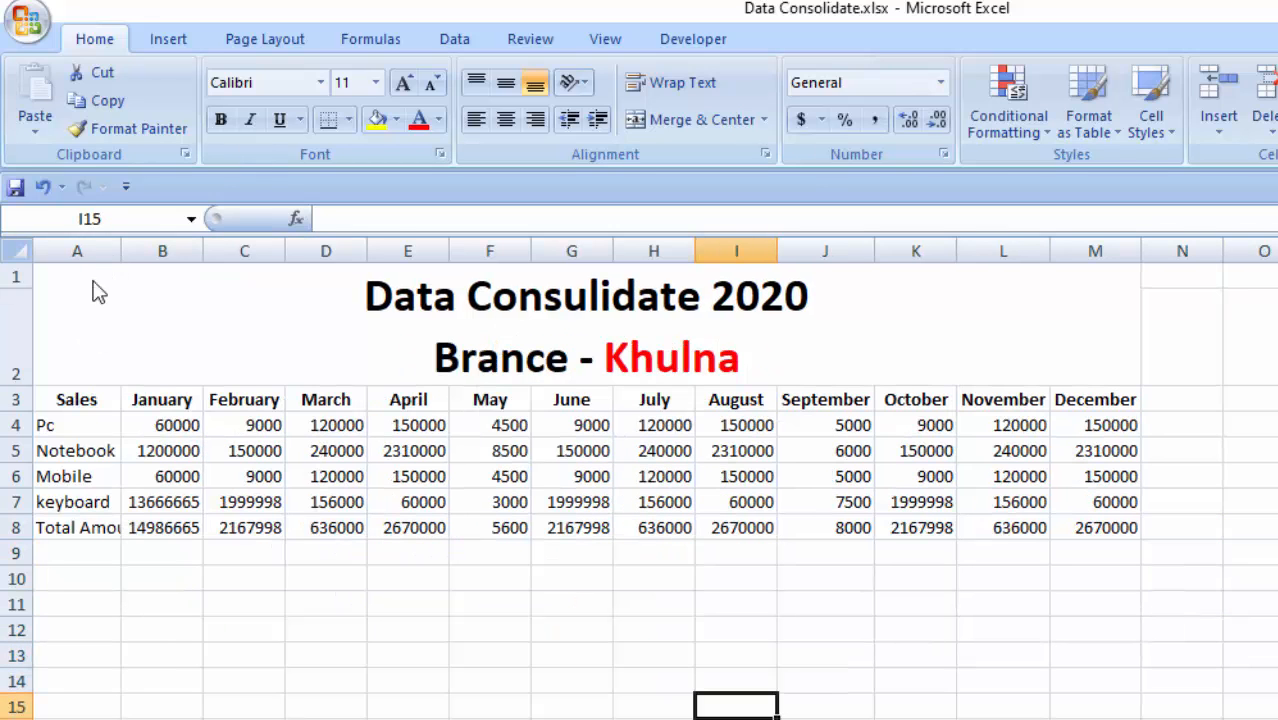
left_click_drag(94, 285, 1011, 548)
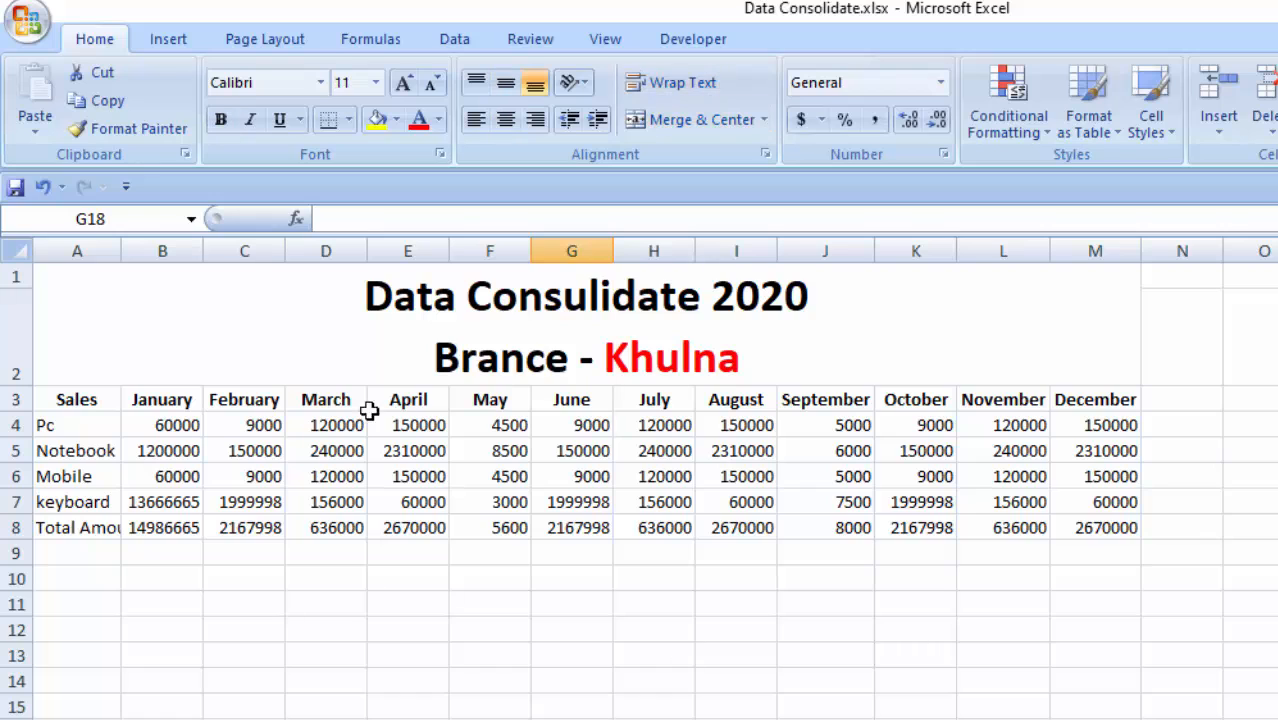
left_click(776, 311)
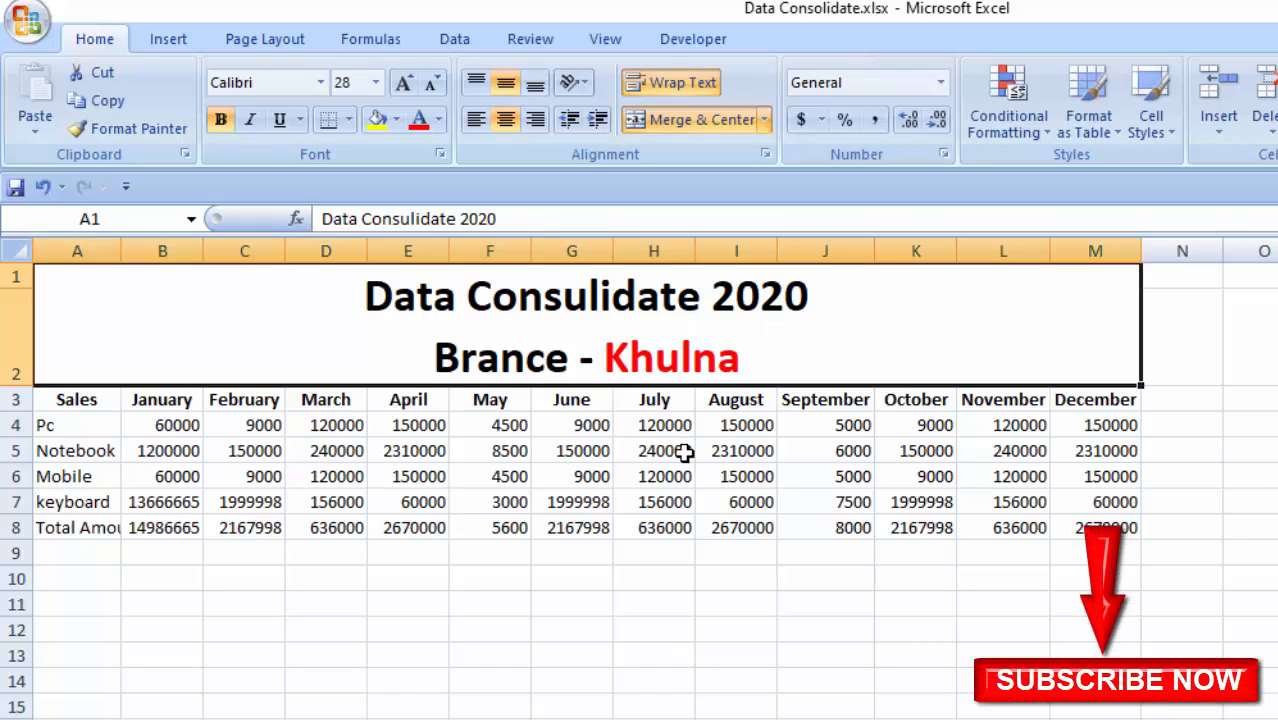
double_click(648, 357)
left_click_drag(466, 364, 613, 634)
left_click(640, 630)
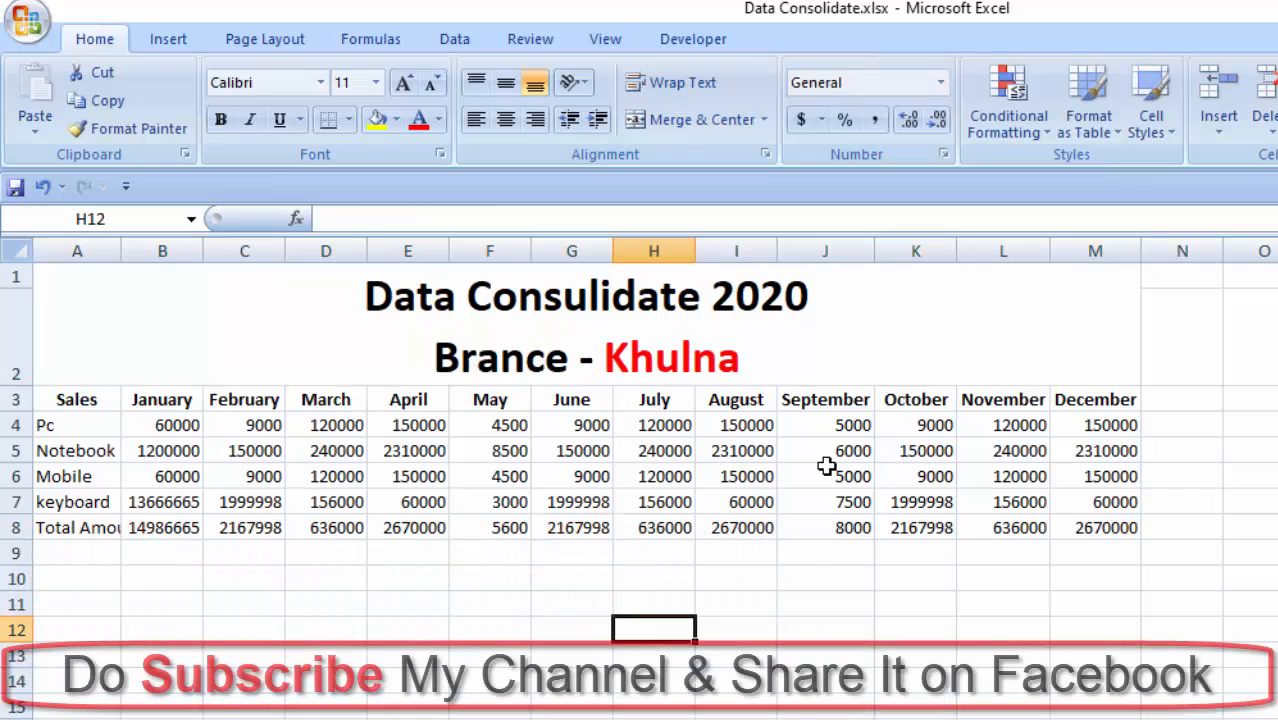
left_click(83, 400)
left_click(60, 424)
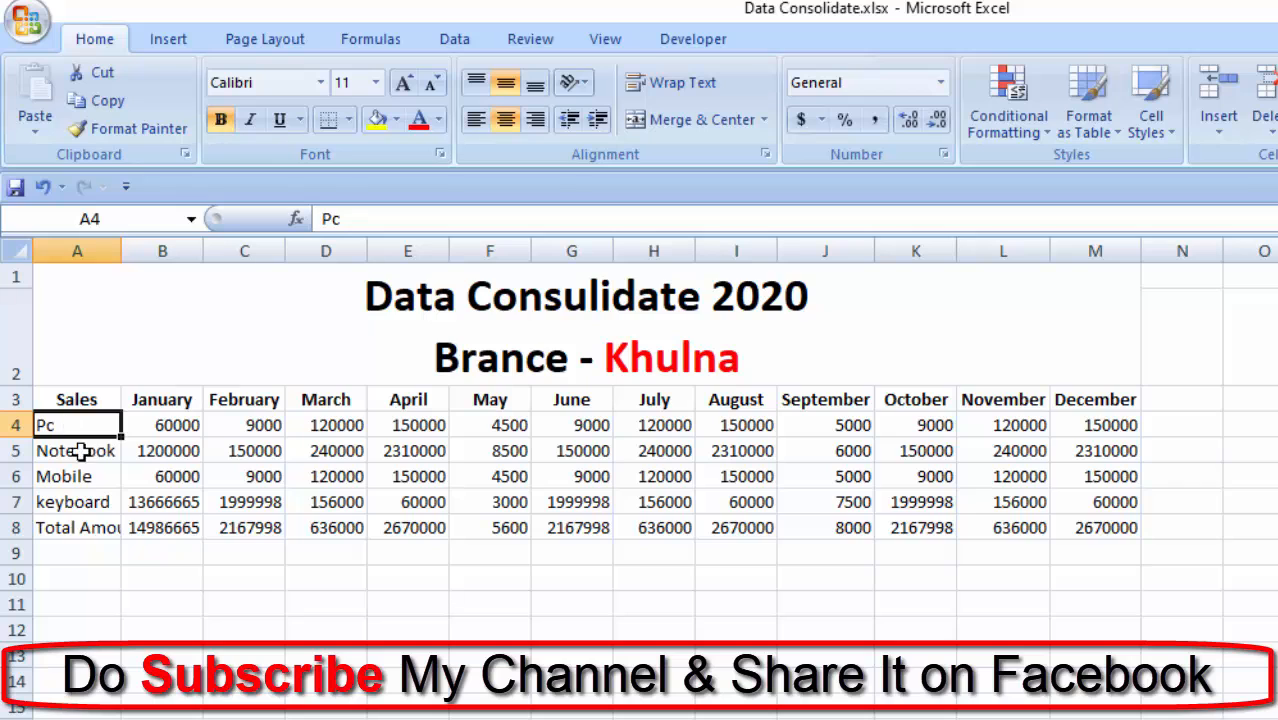
left_click(77, 456)
left_click(88, 482)
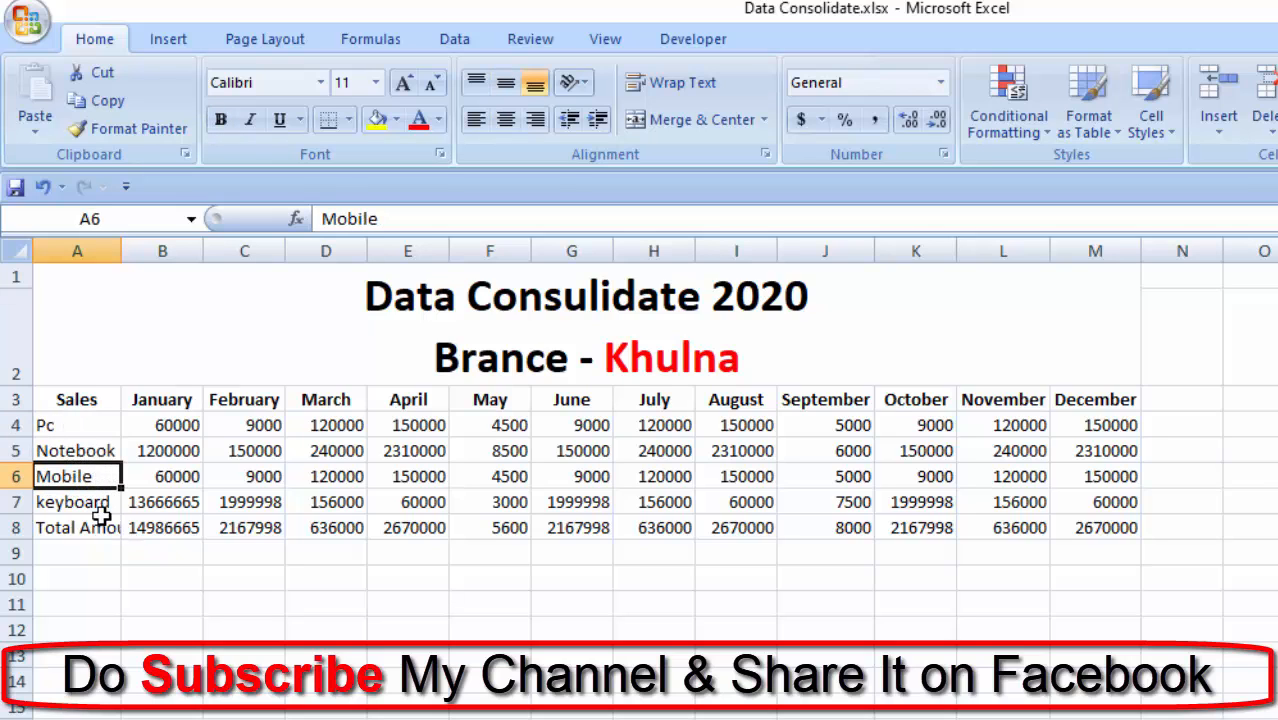
left_click(97, 511)
- Clear the contents of the Total Amount row on the Khulna branch sheet
left_click(15, 527)
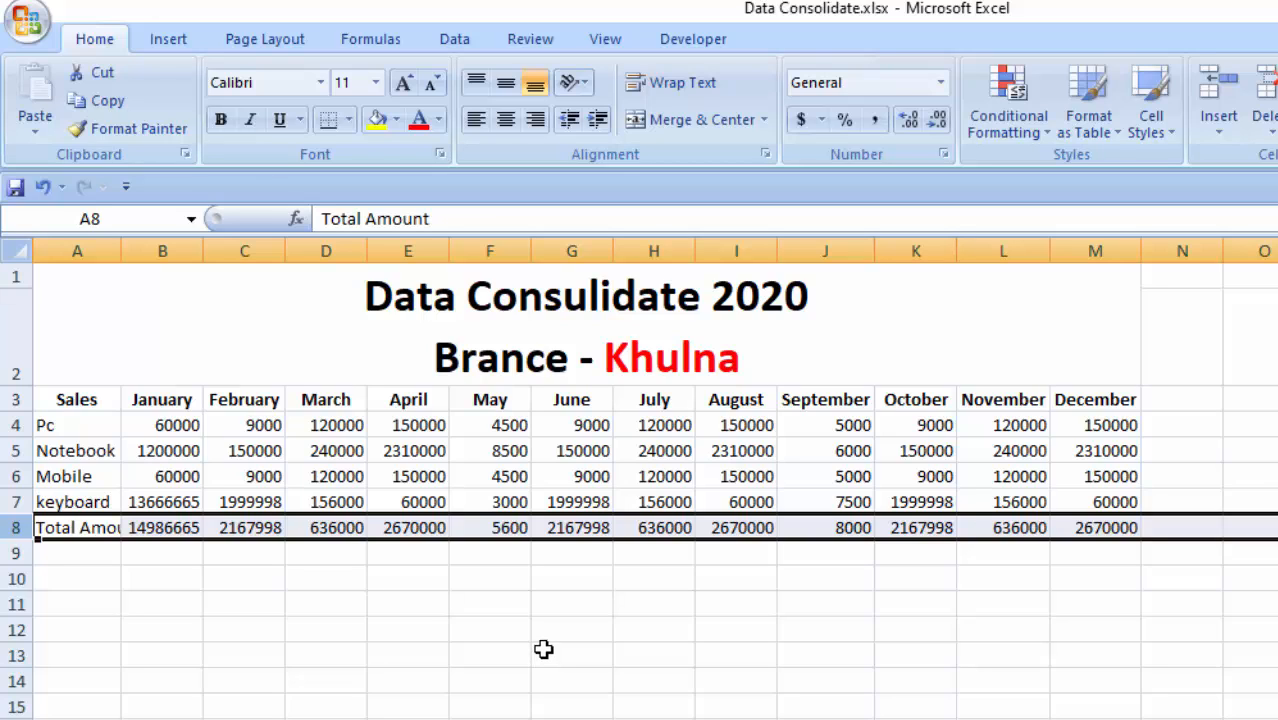
key("Delete")
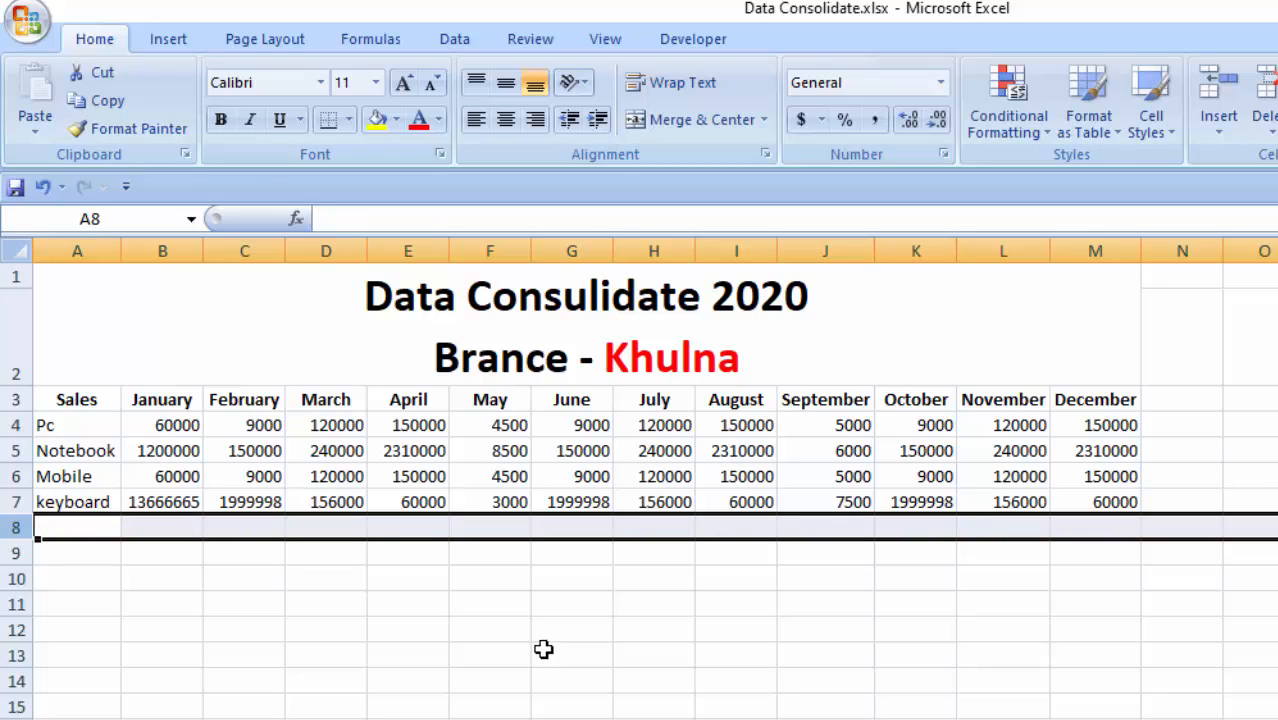
left_click(437, 597)
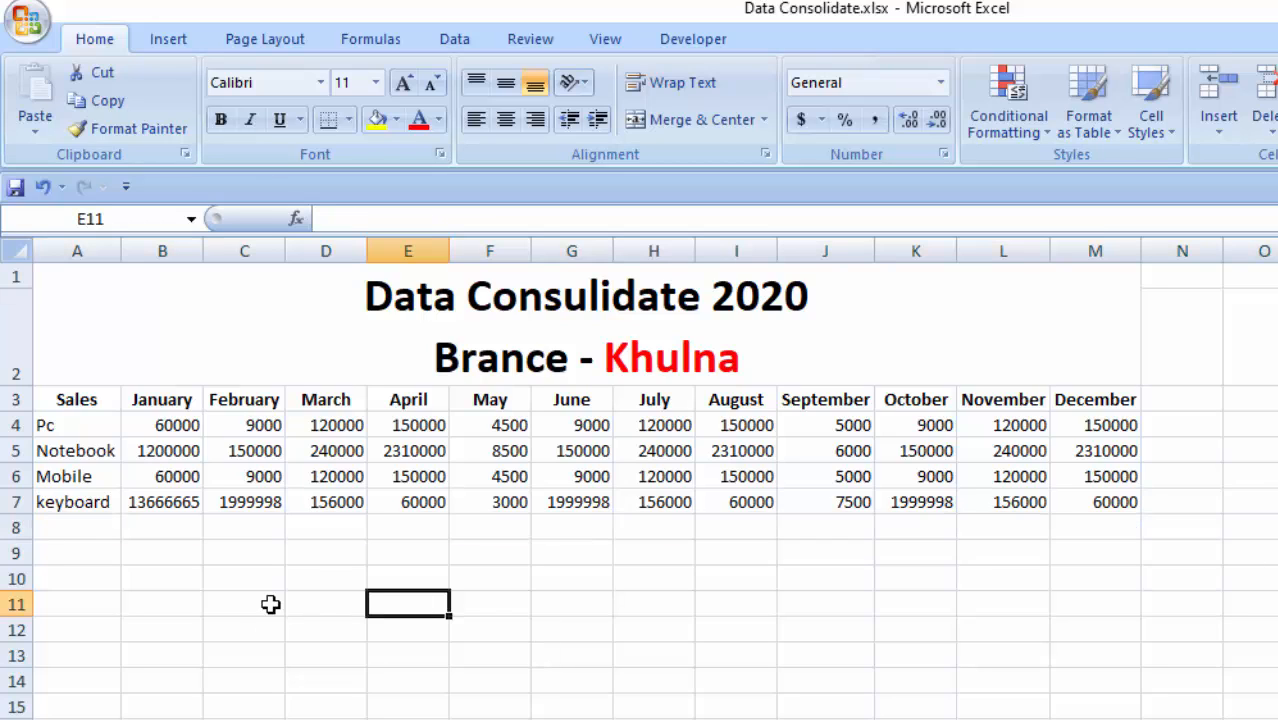
- Review the January and February sales values for Pc on the Khulna branch sheet
left_click(154, 262)
left_click(134, 570)
left_click(163, 397)
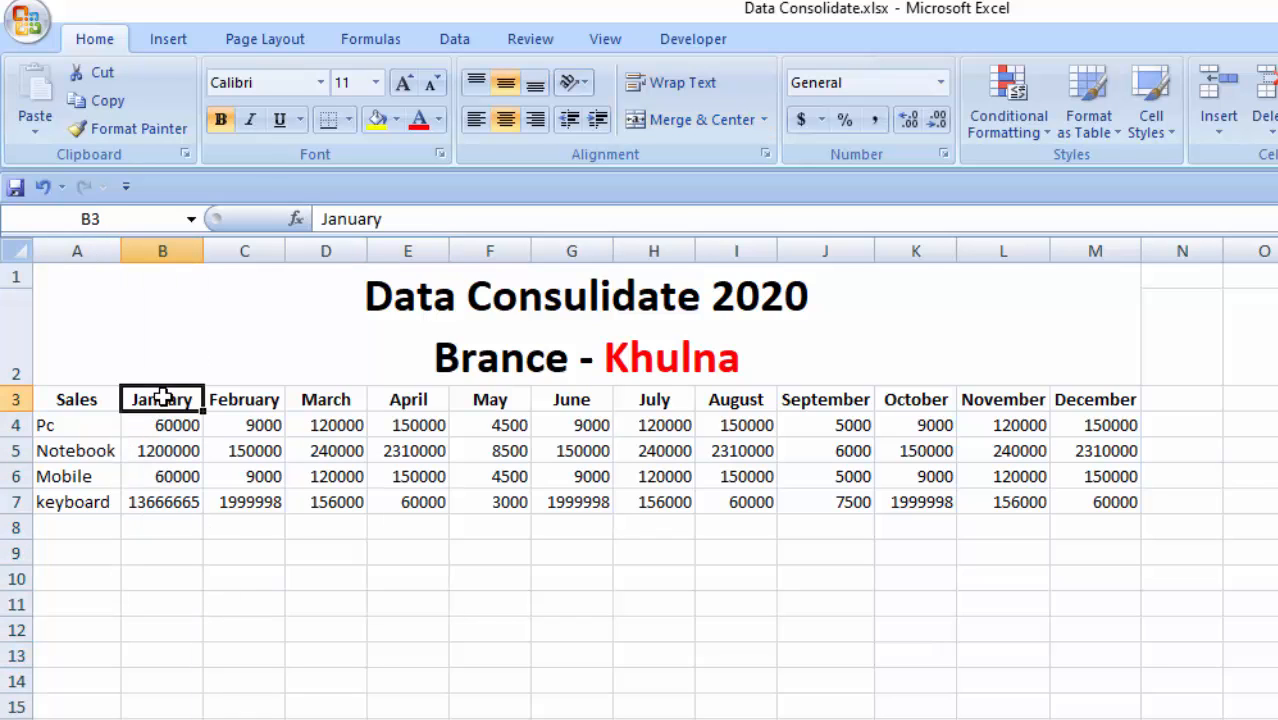
left_click(167, 424)
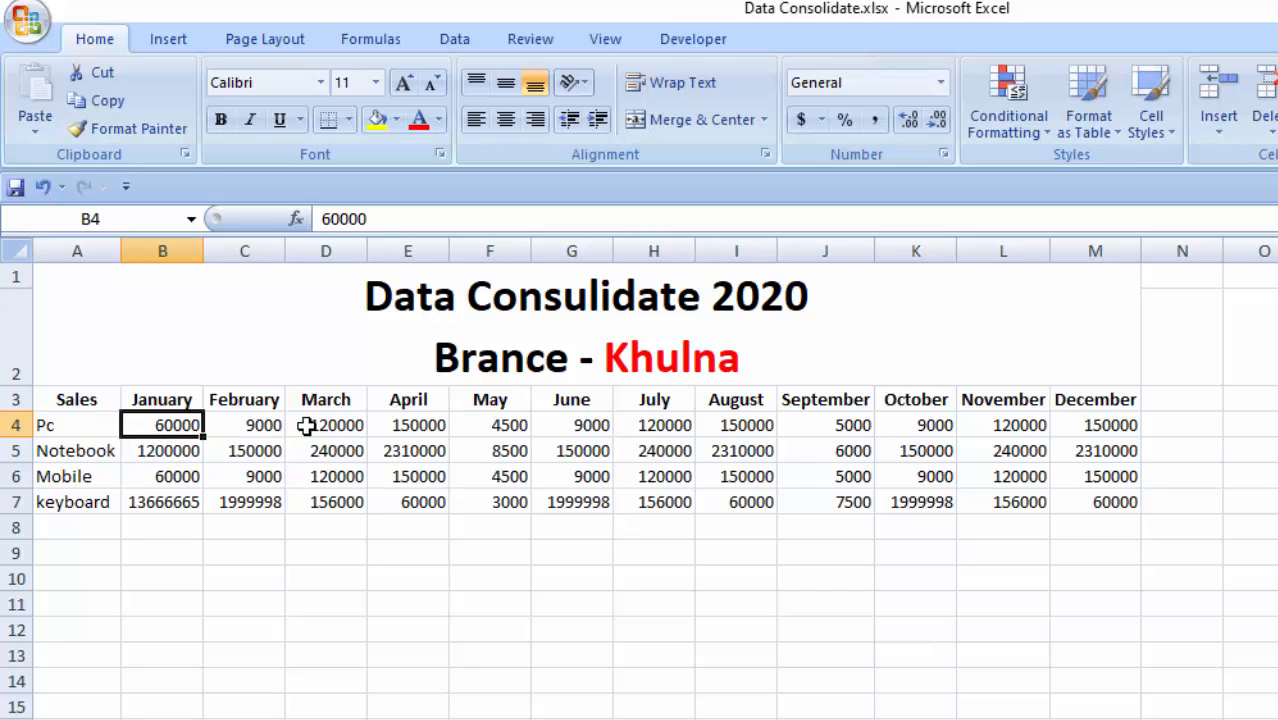
left_click(255, 424)
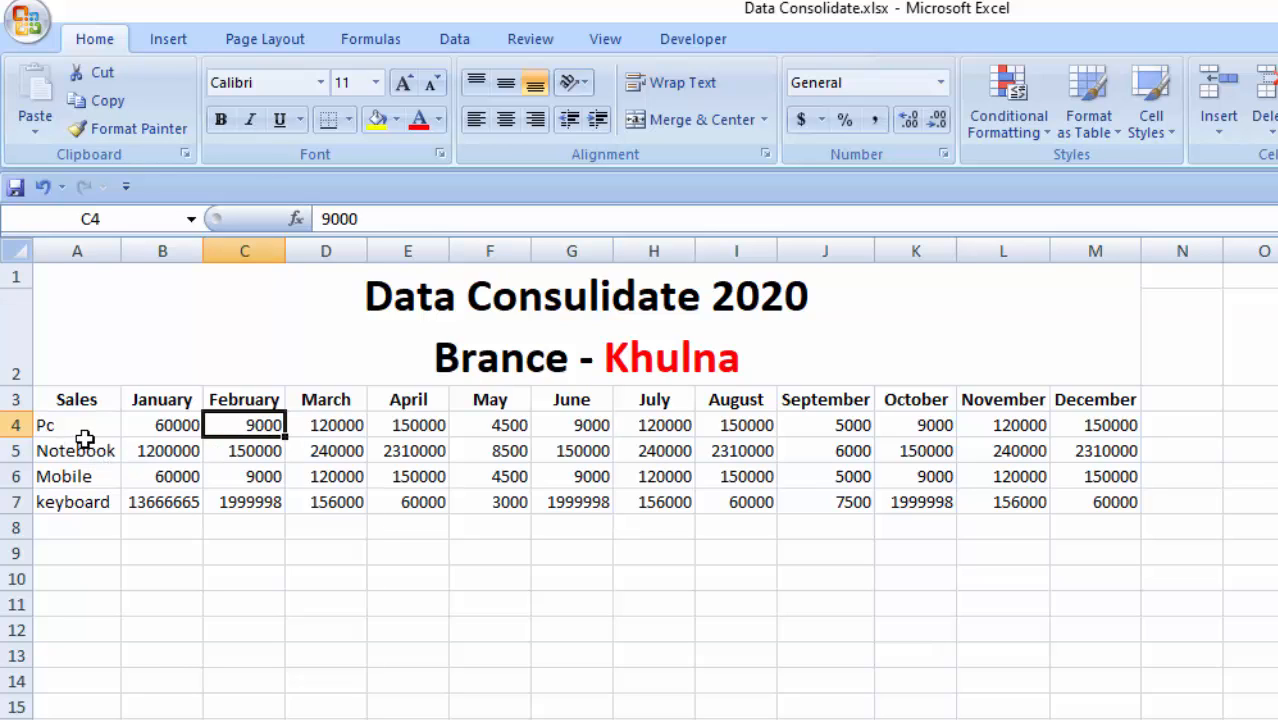
- Examine the February sales values for Pc, Notebook, Mobile and keyboard on the Khulna branch sheet
left_click(246, 452)
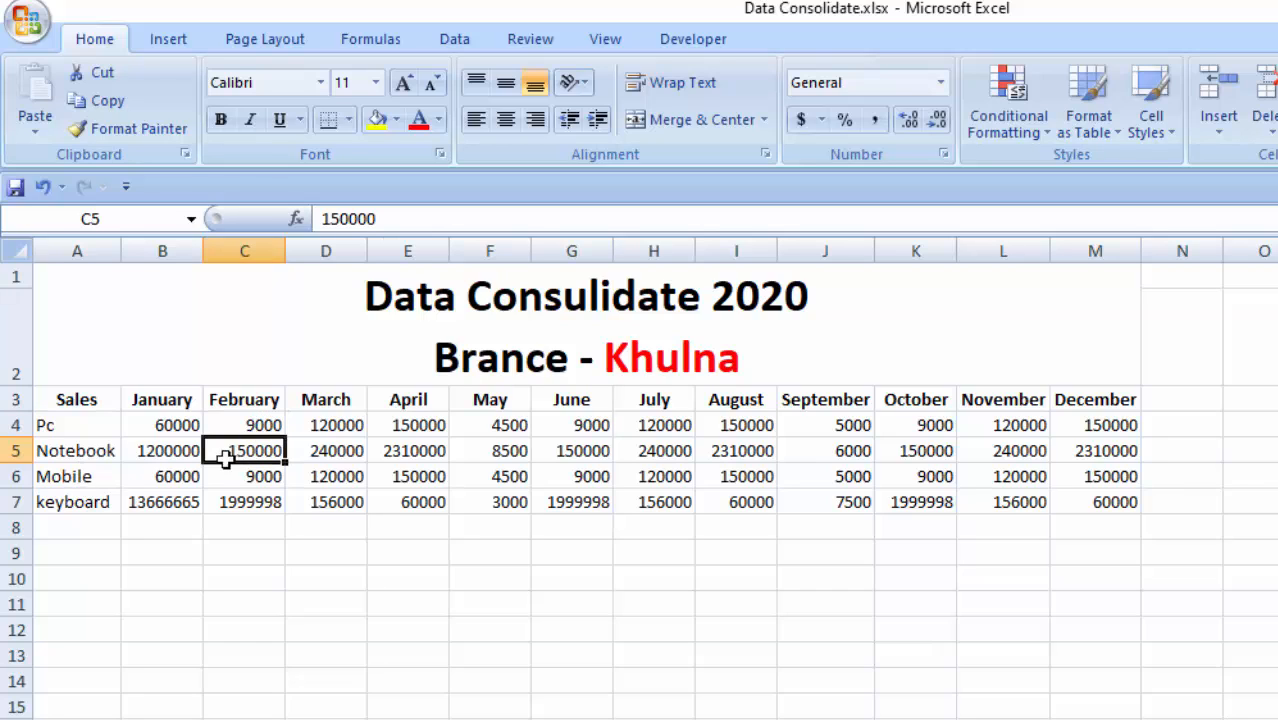
left_click(263, 480)
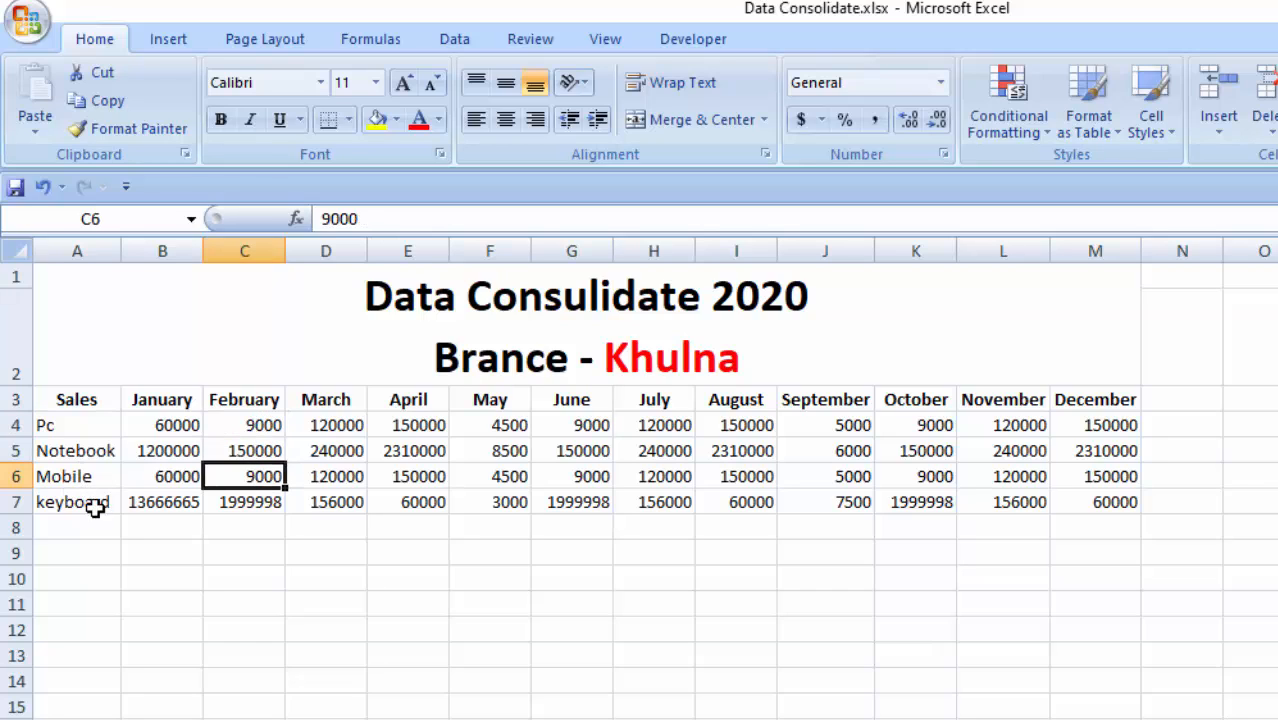
left_click(248, 502)
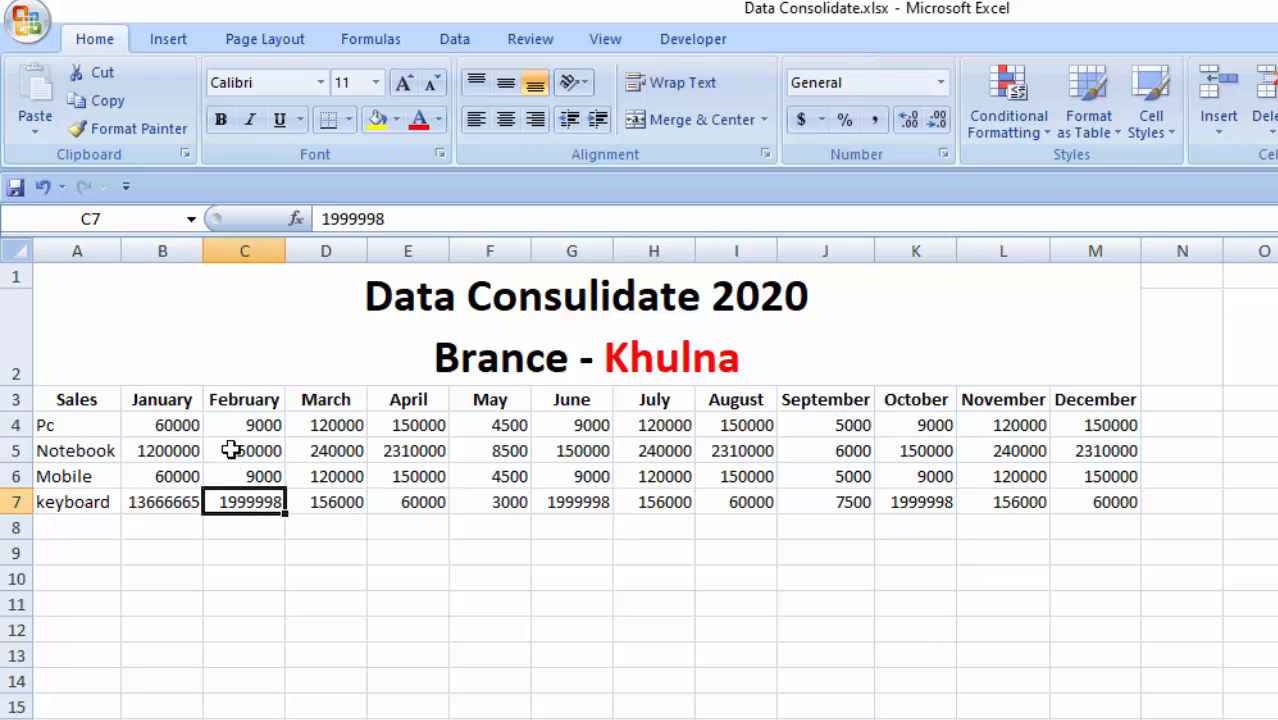
left_click_drag(251, 403, 266, 498)
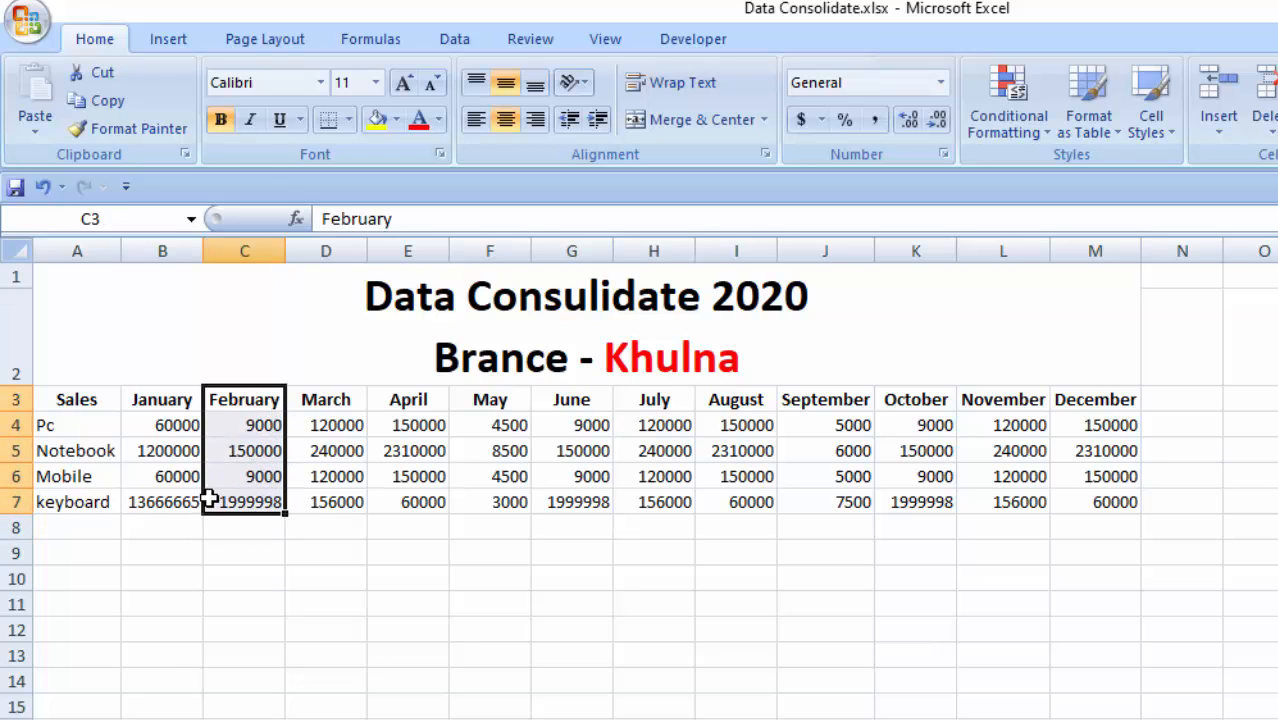
left_click(260, 428)
left_click(56, 427)
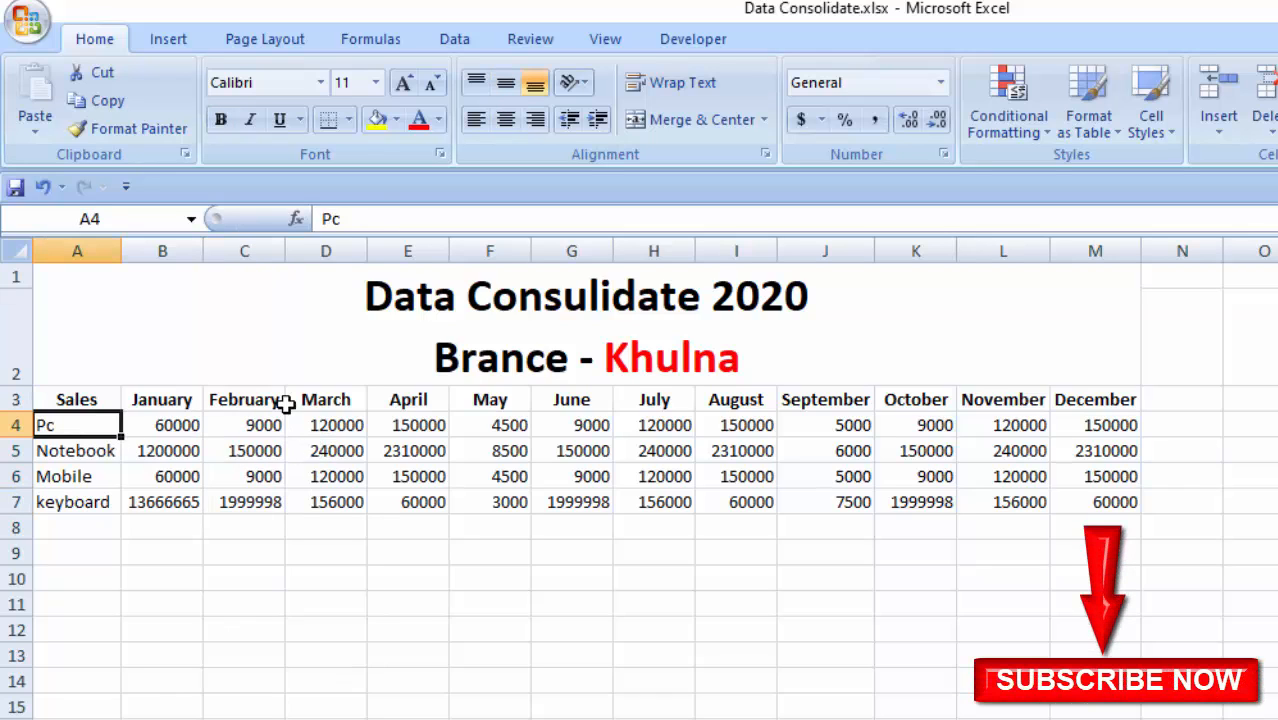
left_click(260, 424)
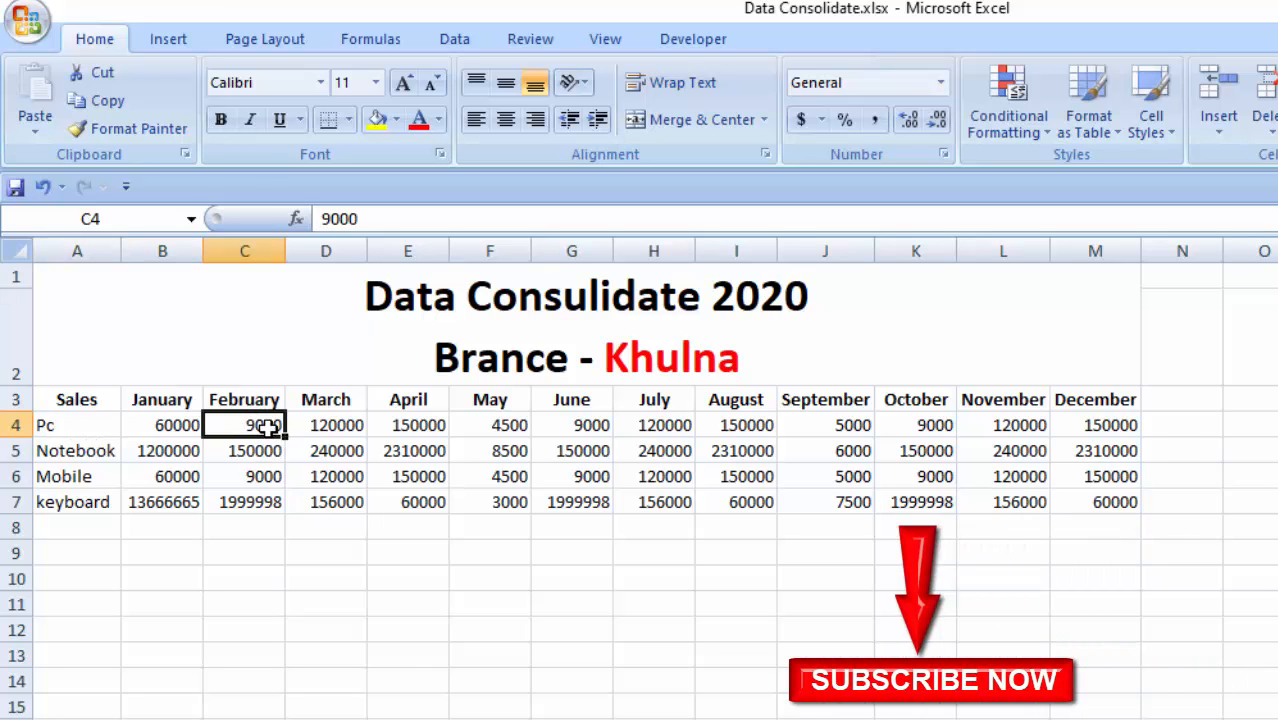
left_click(78, 450)
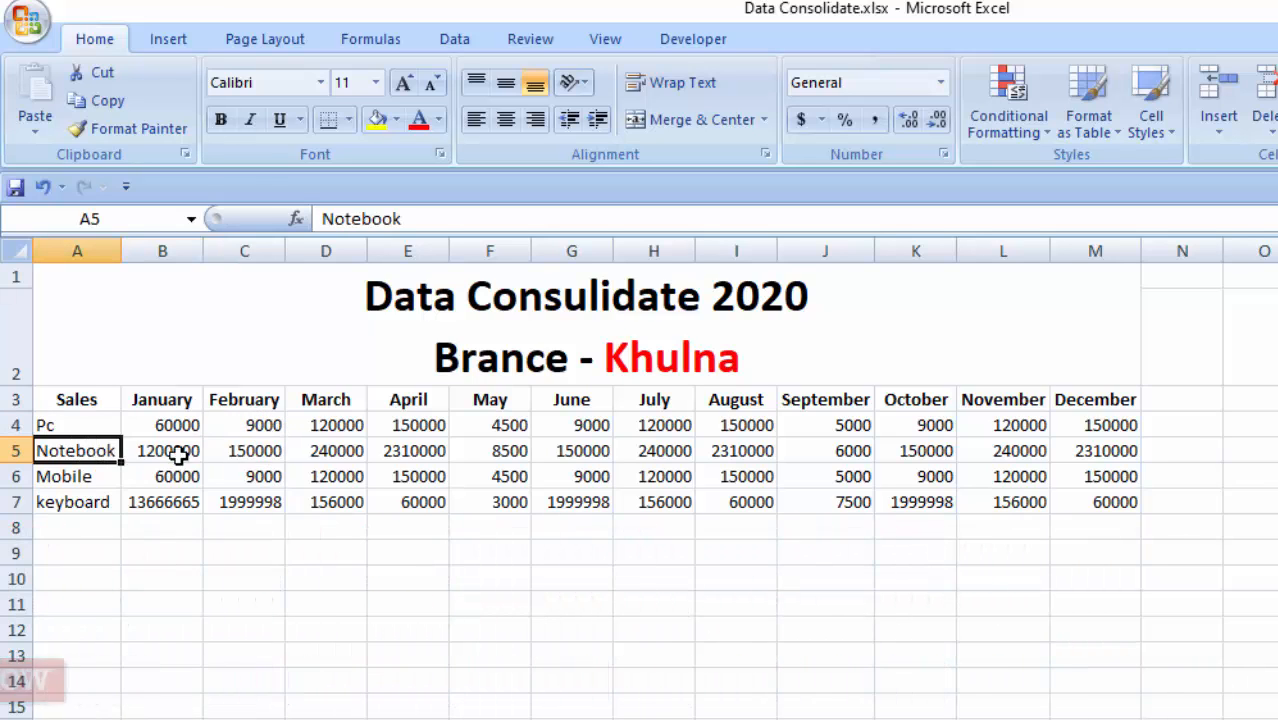
left_click(257, 456)
- Examine the March and April sales values of the four products on the Khulna branch sheet
left_click(350, 405)
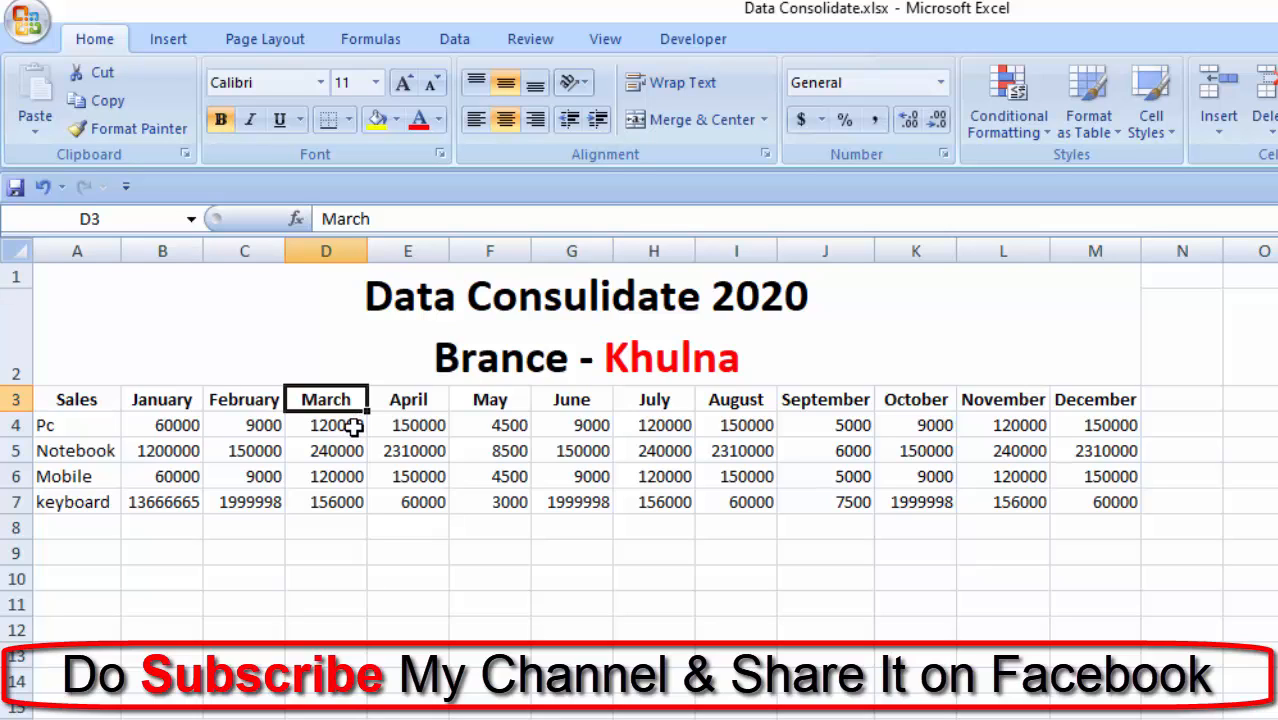
left_click_drag(325, 442, 72, 492)
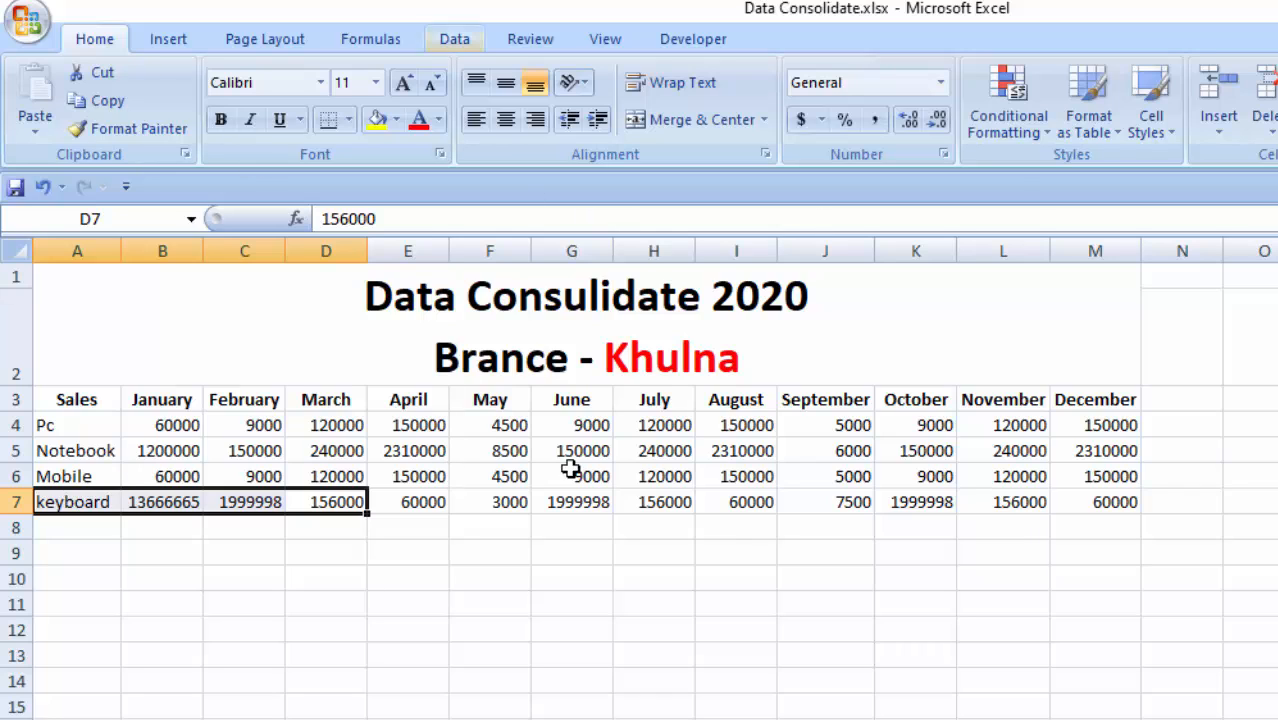
left_click(418, 405)
left_click_drag(418, 425, 453, 500)
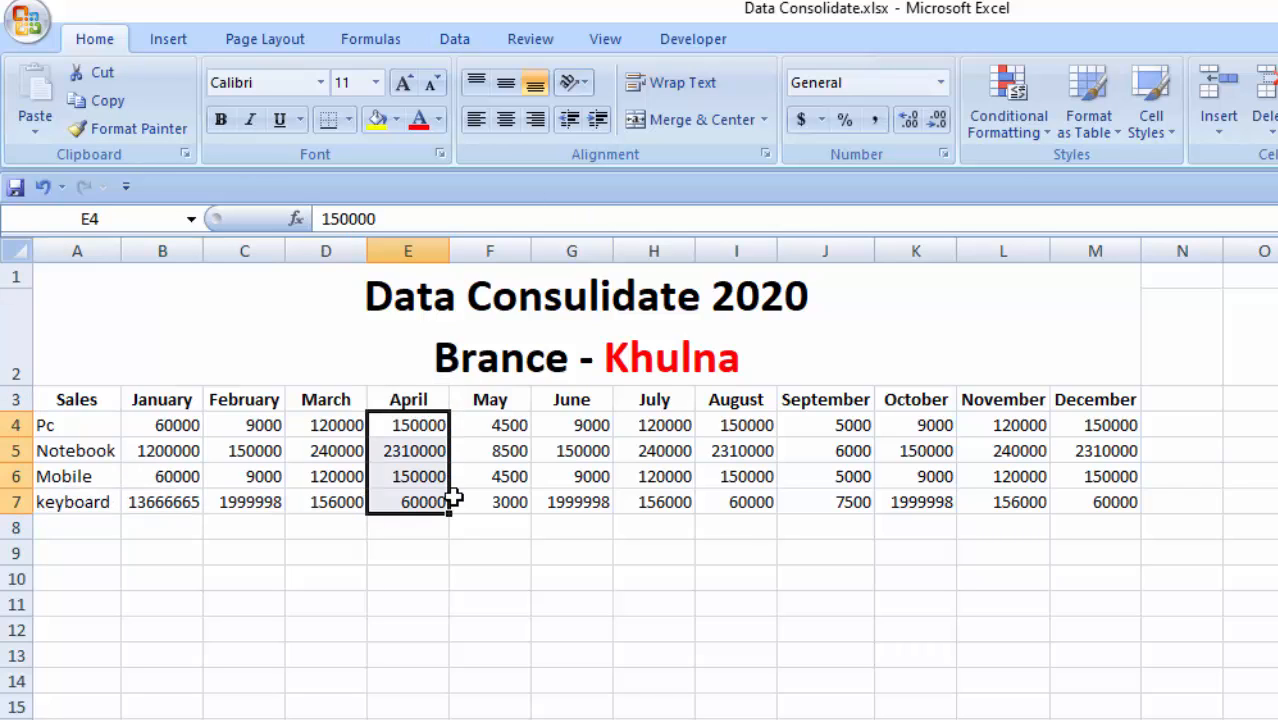
left_click(389, 627)
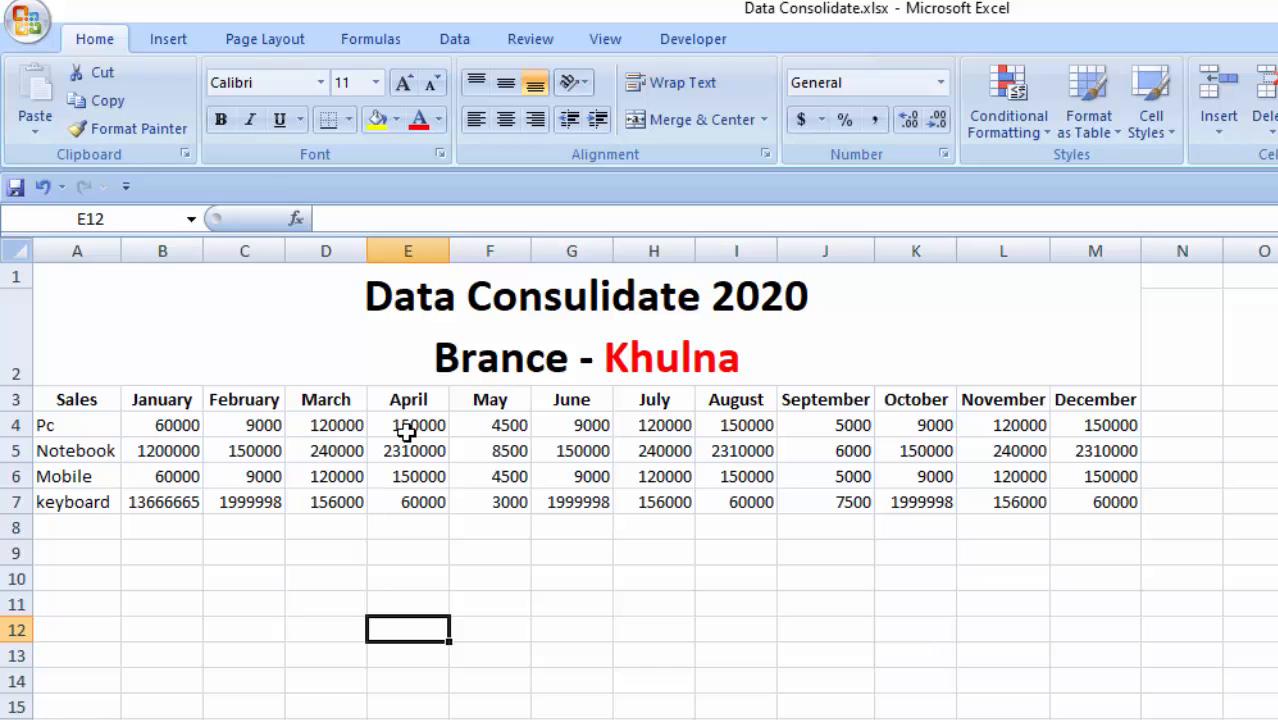
left_click_drag(411, 424, 421, 510)
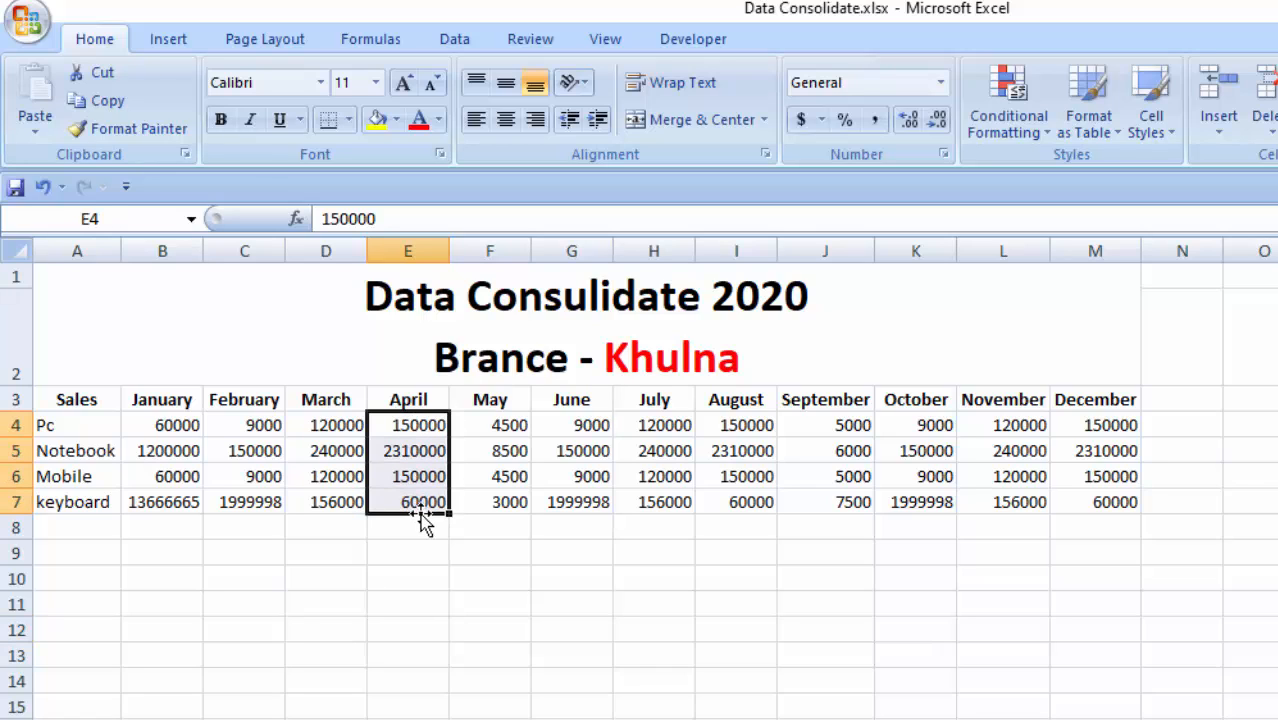
left_click_drag(418, 428, 420, 503)
- Examine the May sales value of each product on the Khulna branch sheet
left_click(478, 474)
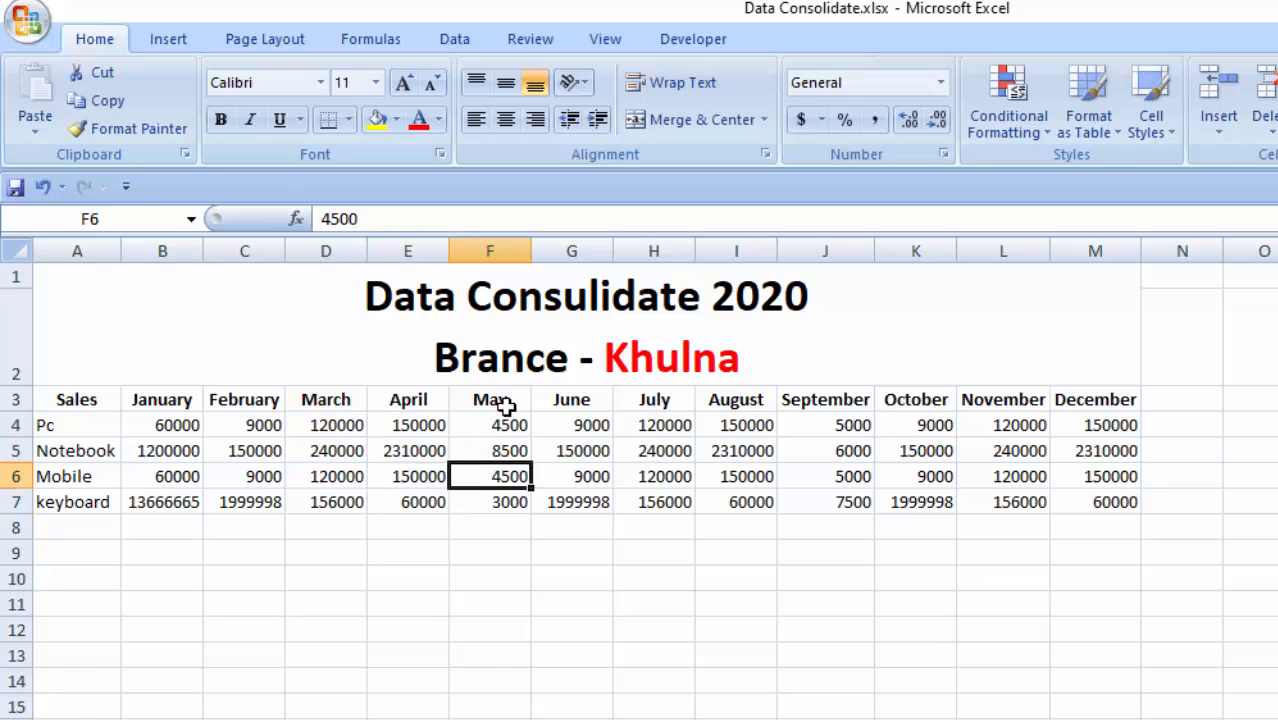
left_click(507, 405)
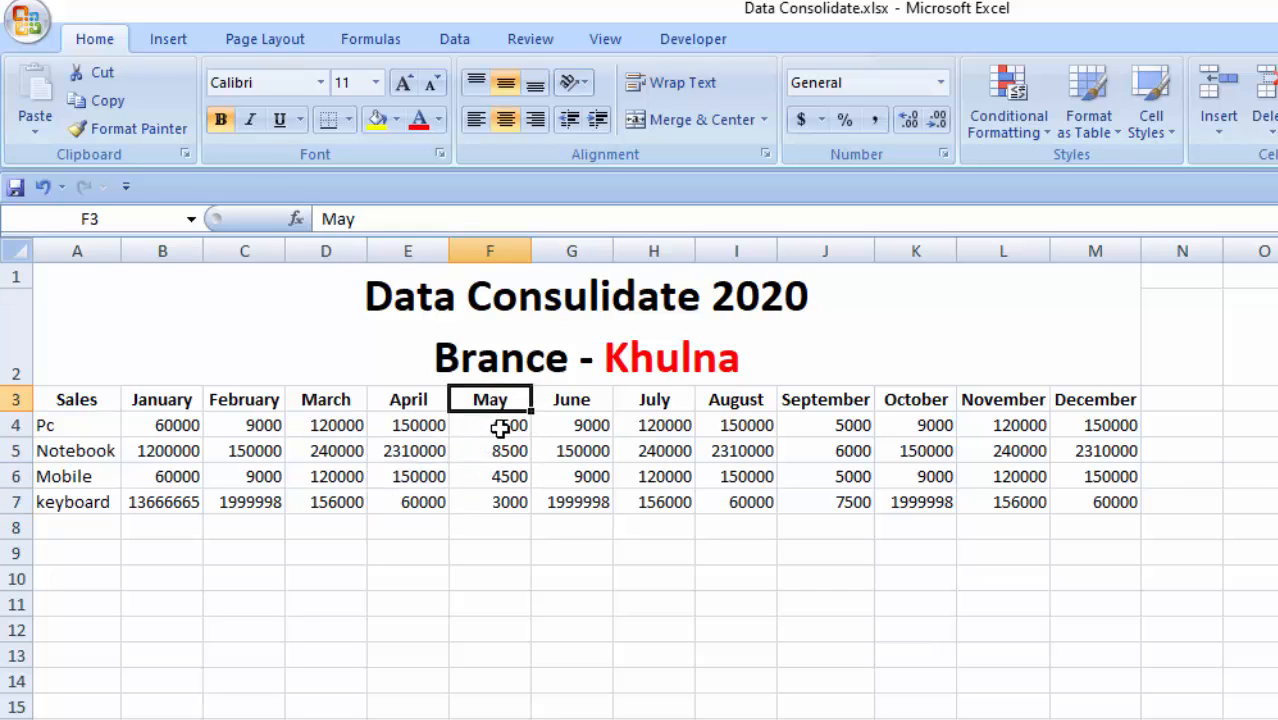
left_click(500, 427)
left_click(505, 455)
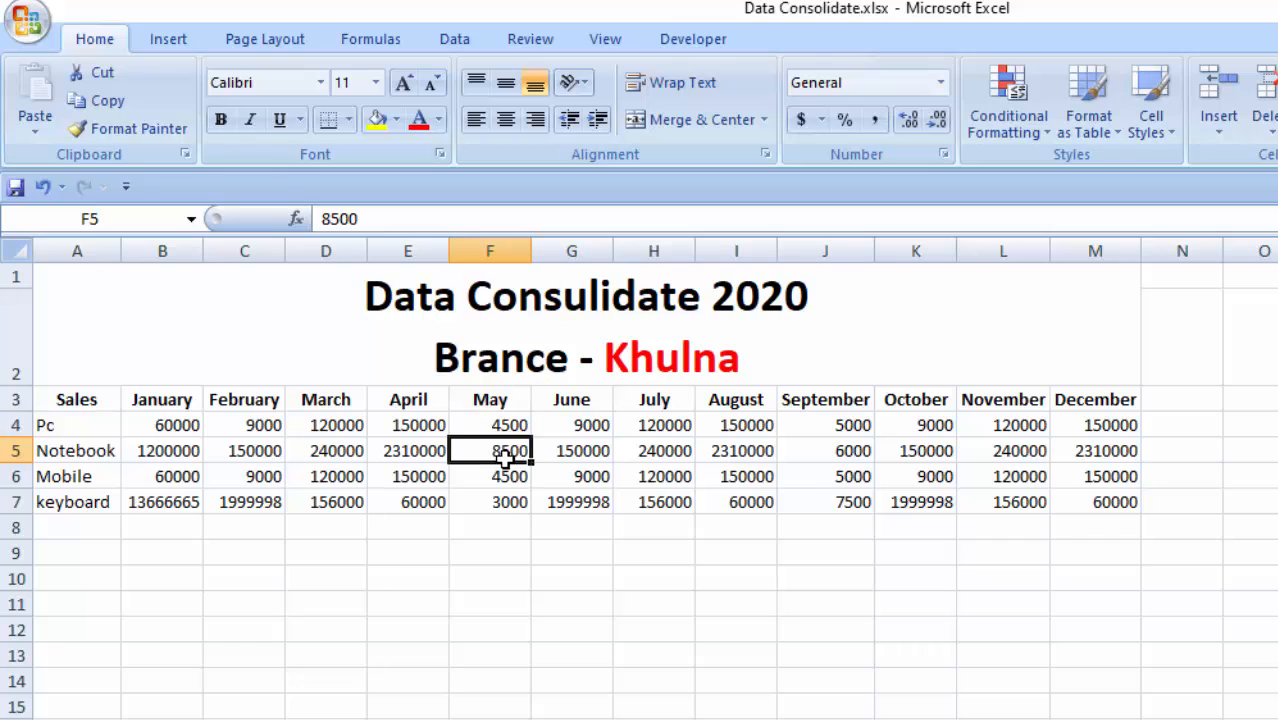
left_click(512, 480)
left_click(500, 502)
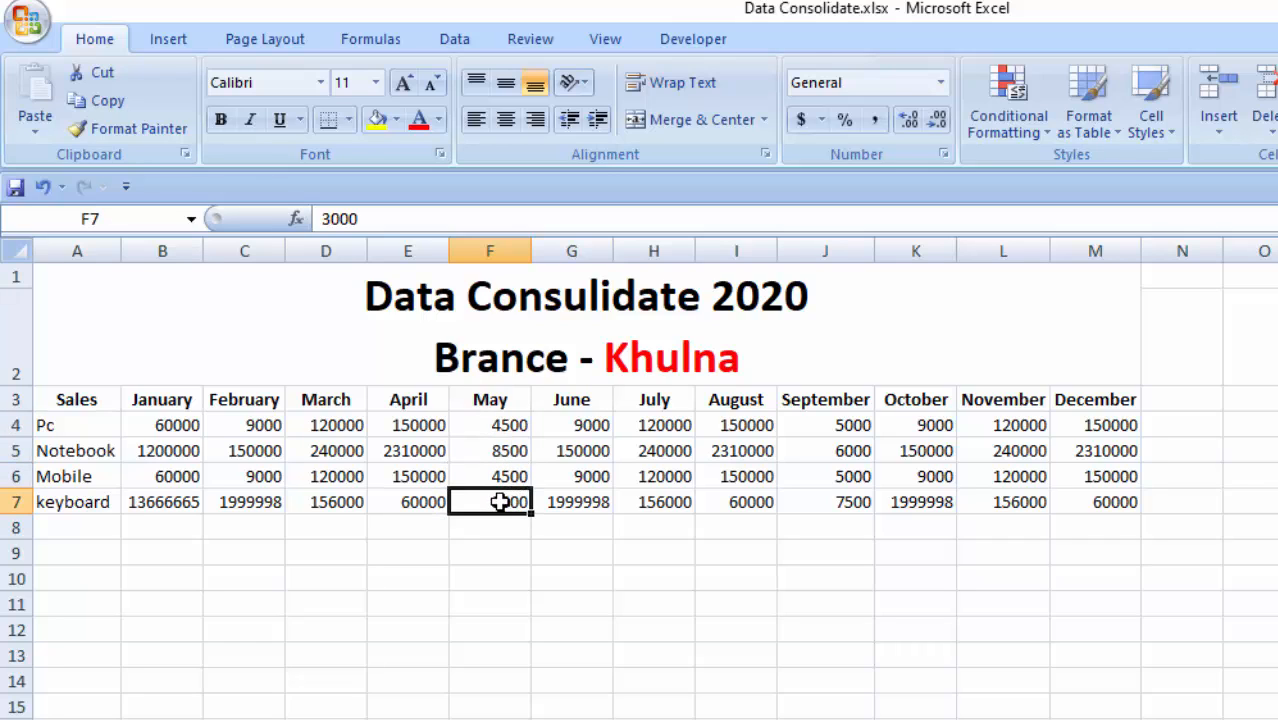
left_click_drag(494, 428, 496, 492)
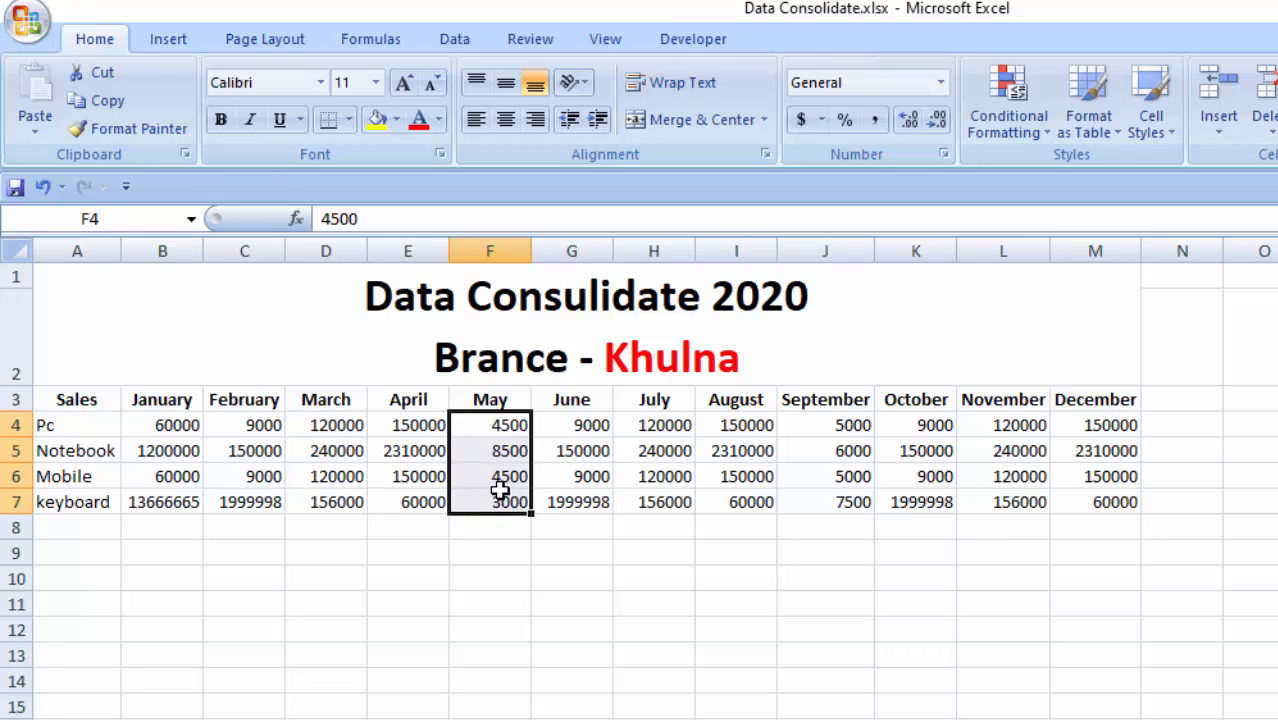
- Examine the June, July and August sales values of all four products on the Khulna branch sheet
left_click_drag(575, 428, 575, 502)
left_click(620, 530)
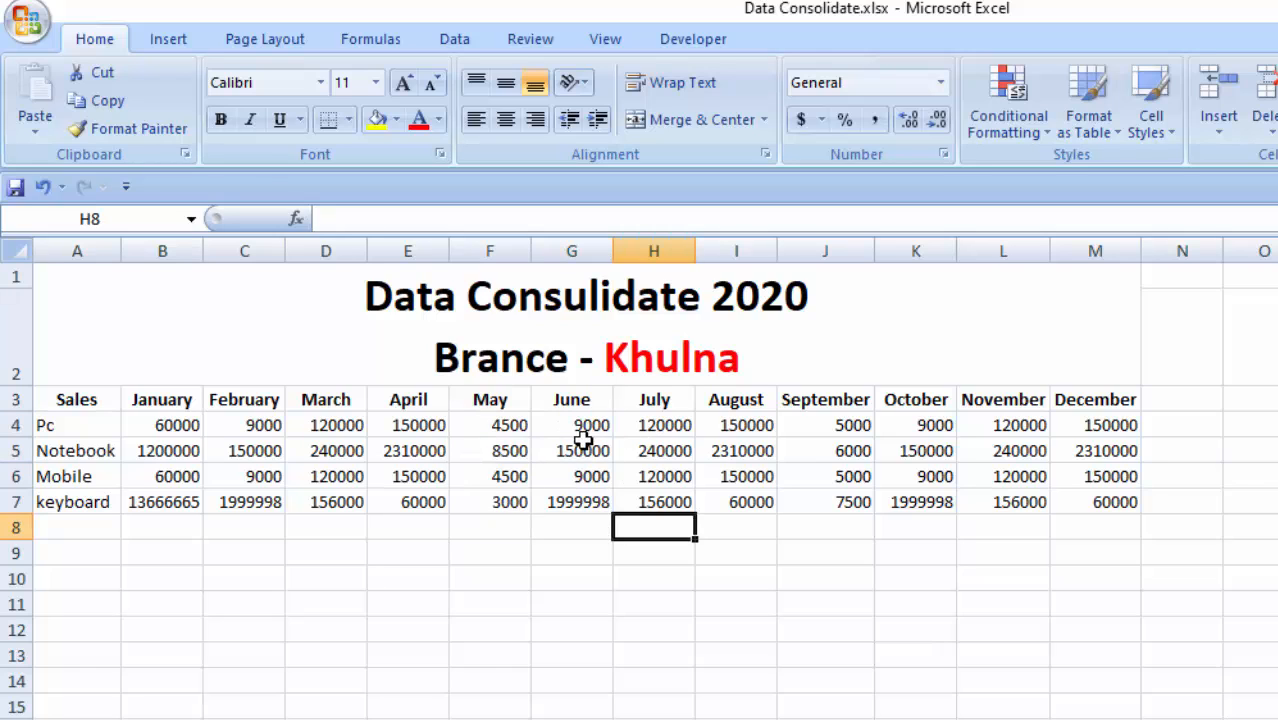
left_click(578, 428)
left_click_drag(578, 428, 574, 530)
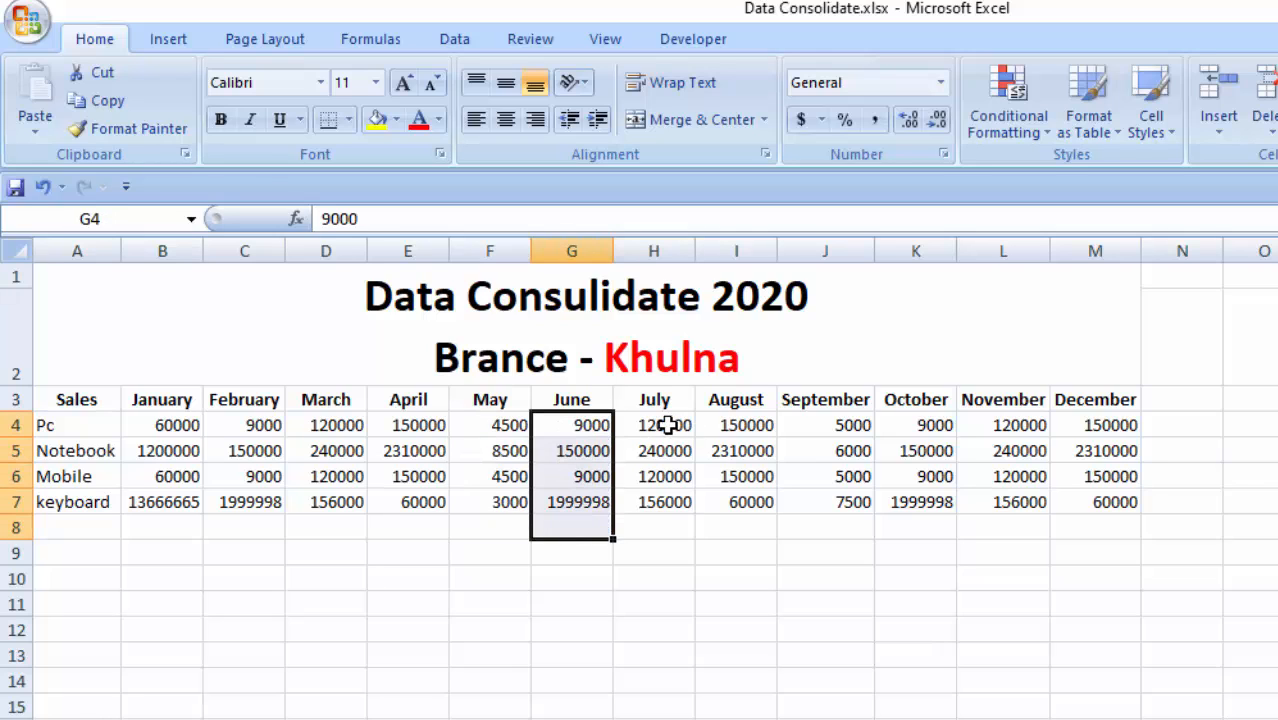
left_click_drag(668, 425, 668, 500)
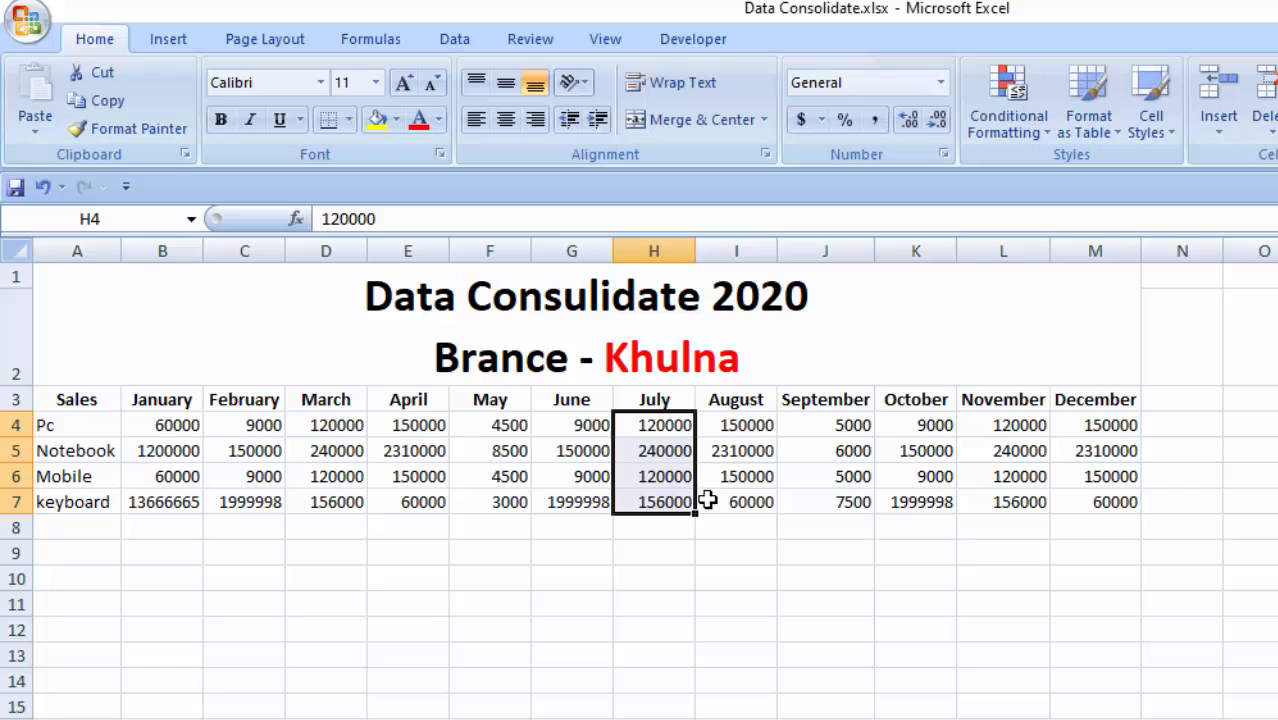
left_click(745, 428)
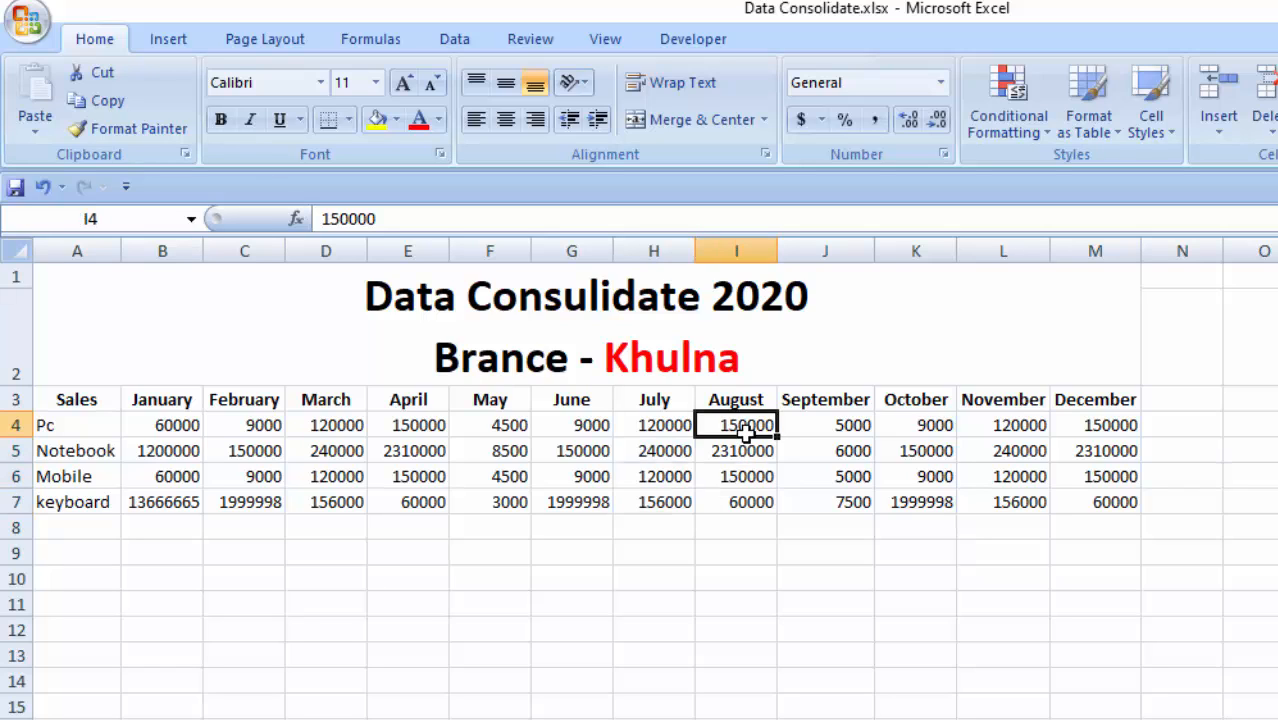
left_click_drag(745, 428, 742, 500)
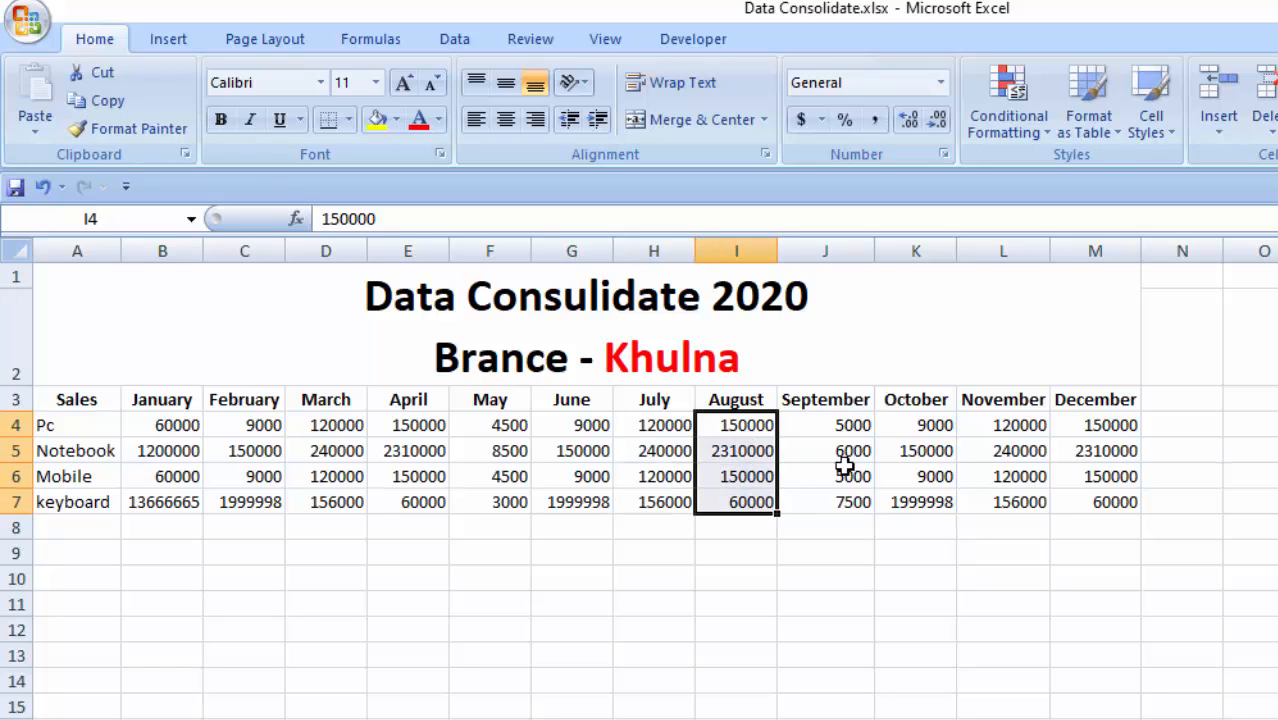
- Examine the September through December sales values of all four products on the Khulna branch sheet
left_click_drag(818, 424, 842, 503)
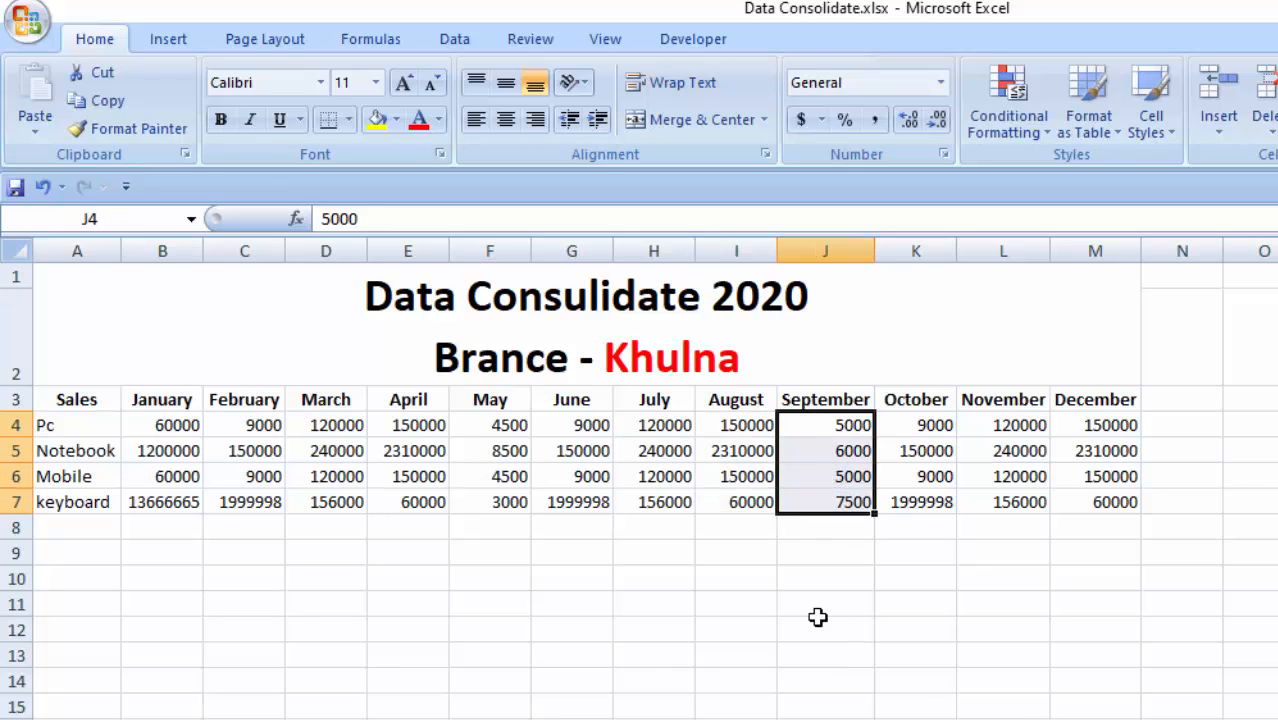
left_click_drag(925, 422, 928, 505)
left_click(1013, 428)
left_click_drag(1013, 428, 1016, 500)
left_click_drag(1096, 425, 1113, 522)
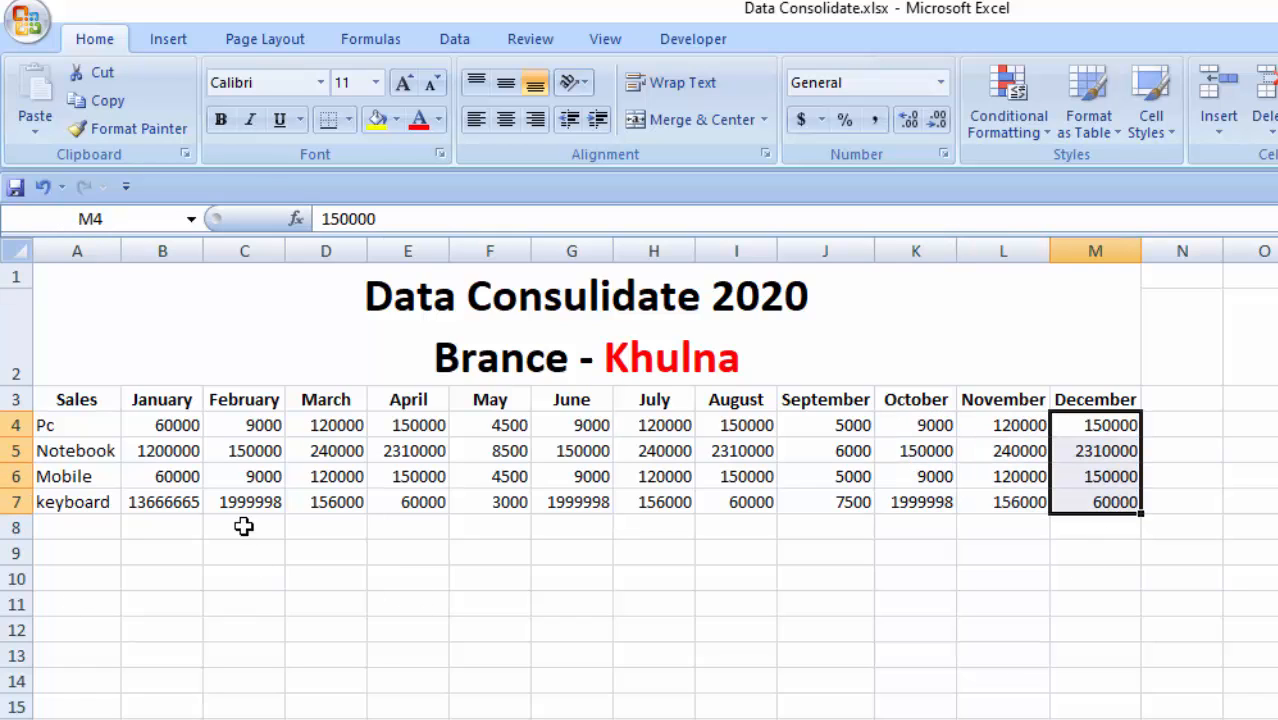
- Review the Khulna sheet's title, the full January to December sales block and the Notebook row
left_click(163, 548)
left_click_drag(163, 548, 559, 474)
left_click(257, 665)
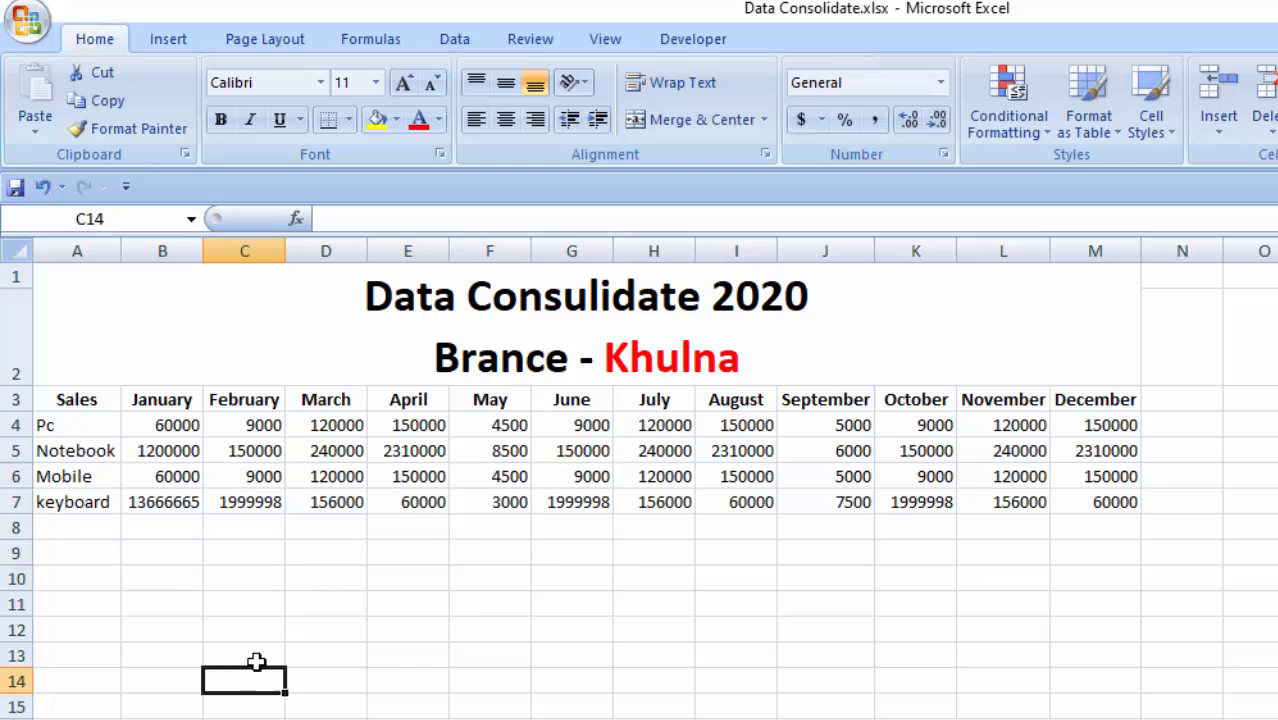
left_click(797, 296)
left_click(242, 583)
left_click_drag(160, 400, 1107, 500)
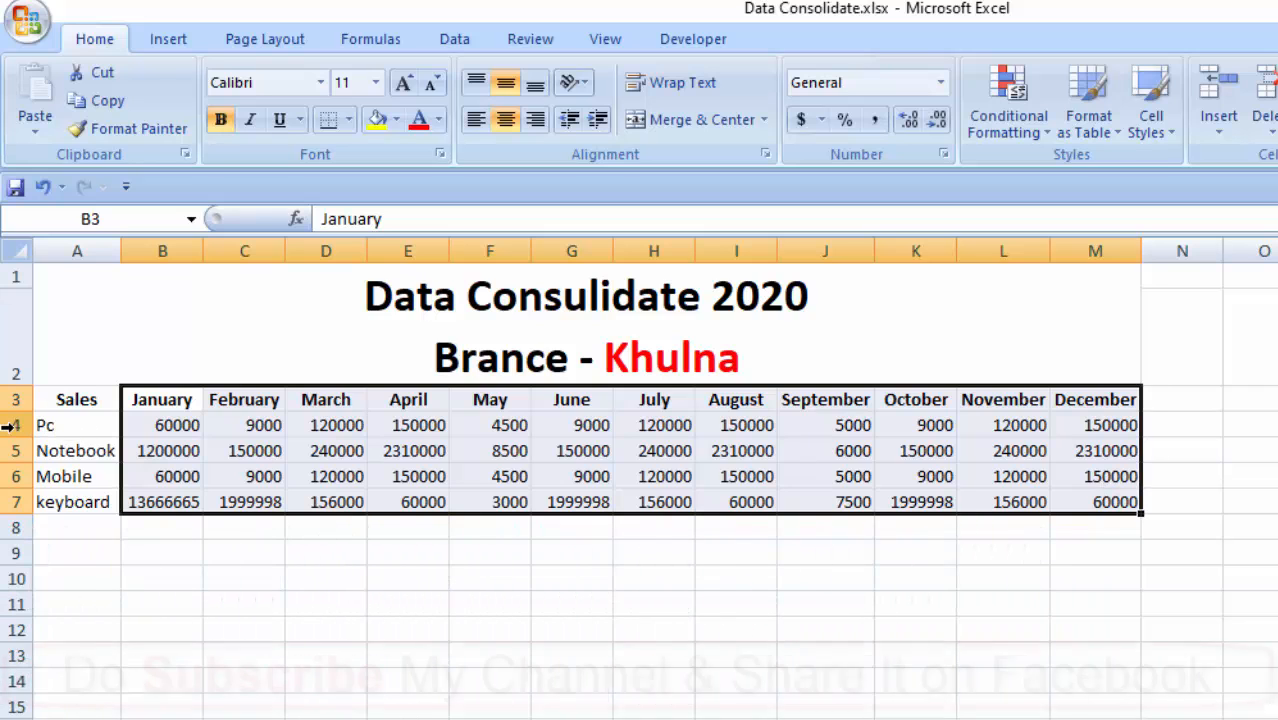
left_click(1180, 425)
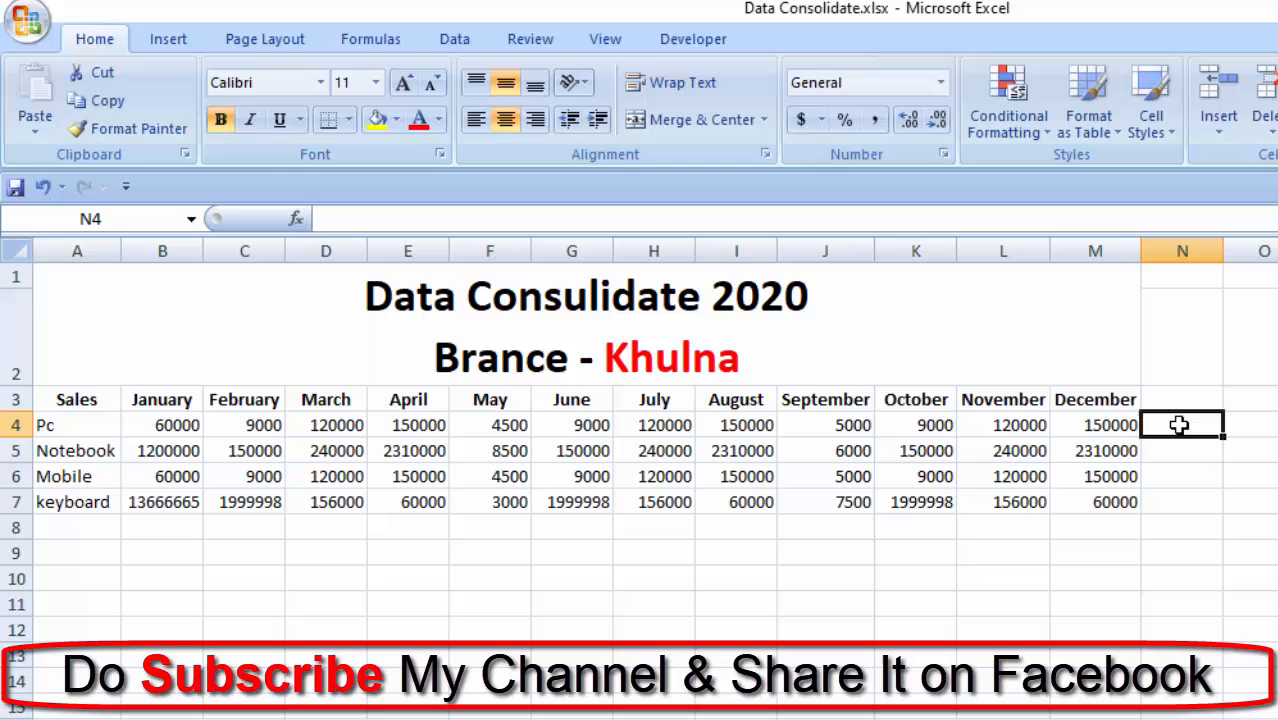
left_click(8, 451)
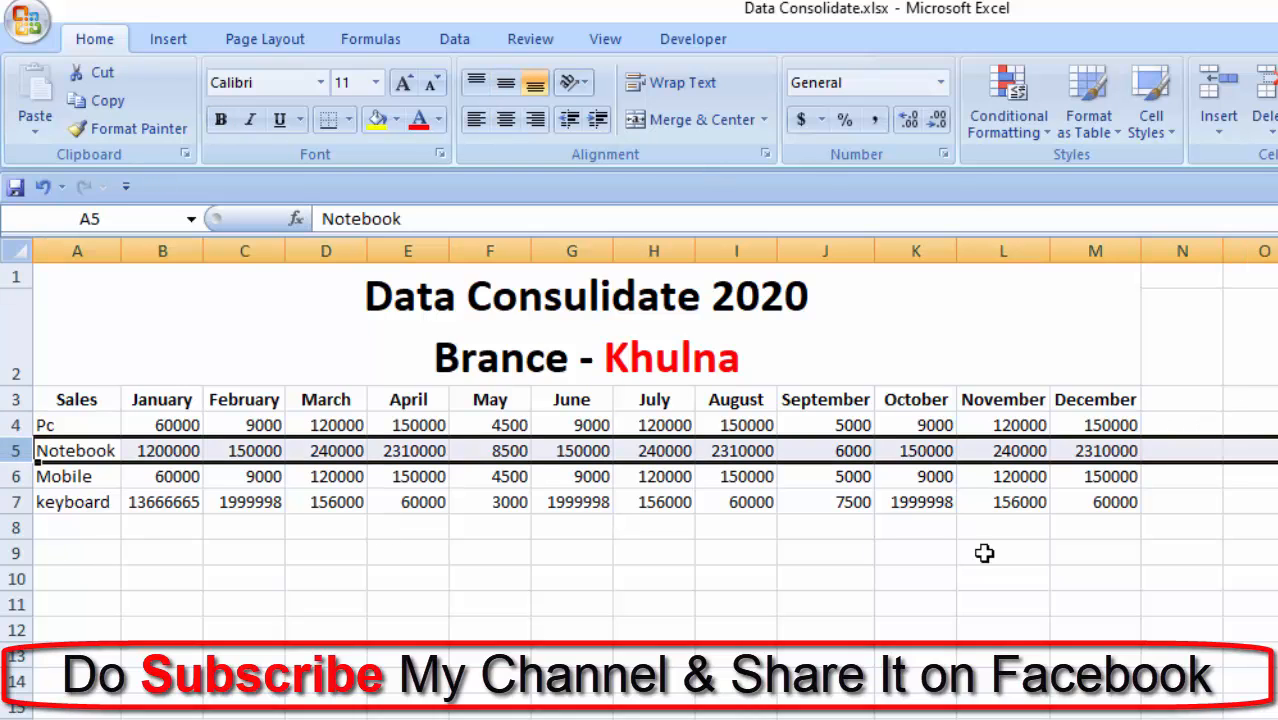
left_click(1172, 449)
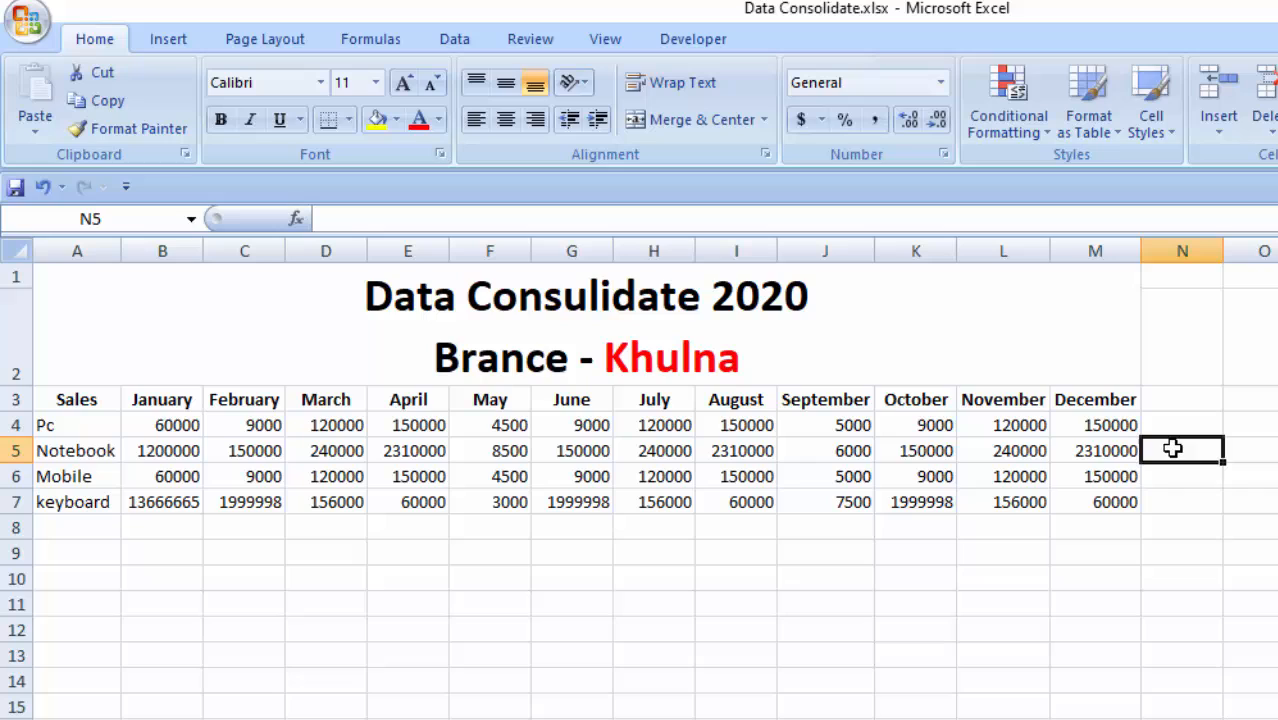
- Add the column header Total in cell N3, beside December, on the Khulna branch sheet
left_click(1202, 406)
type("t")
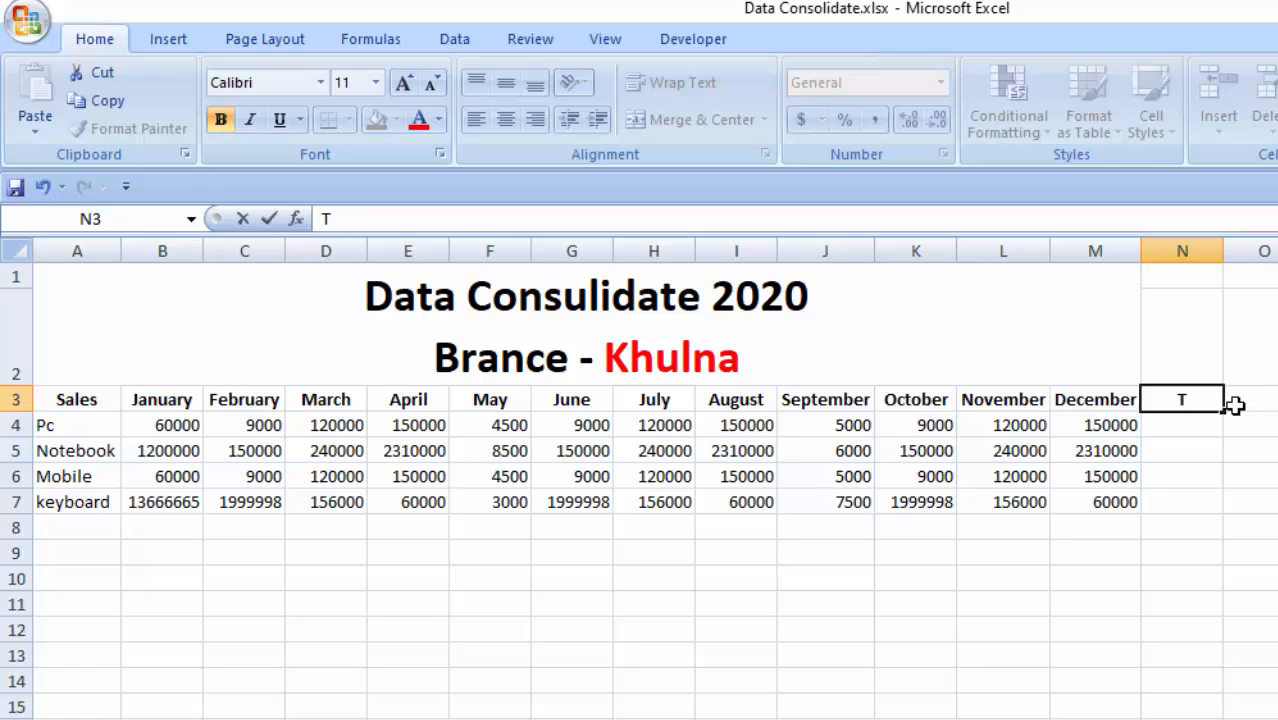
type("otal")
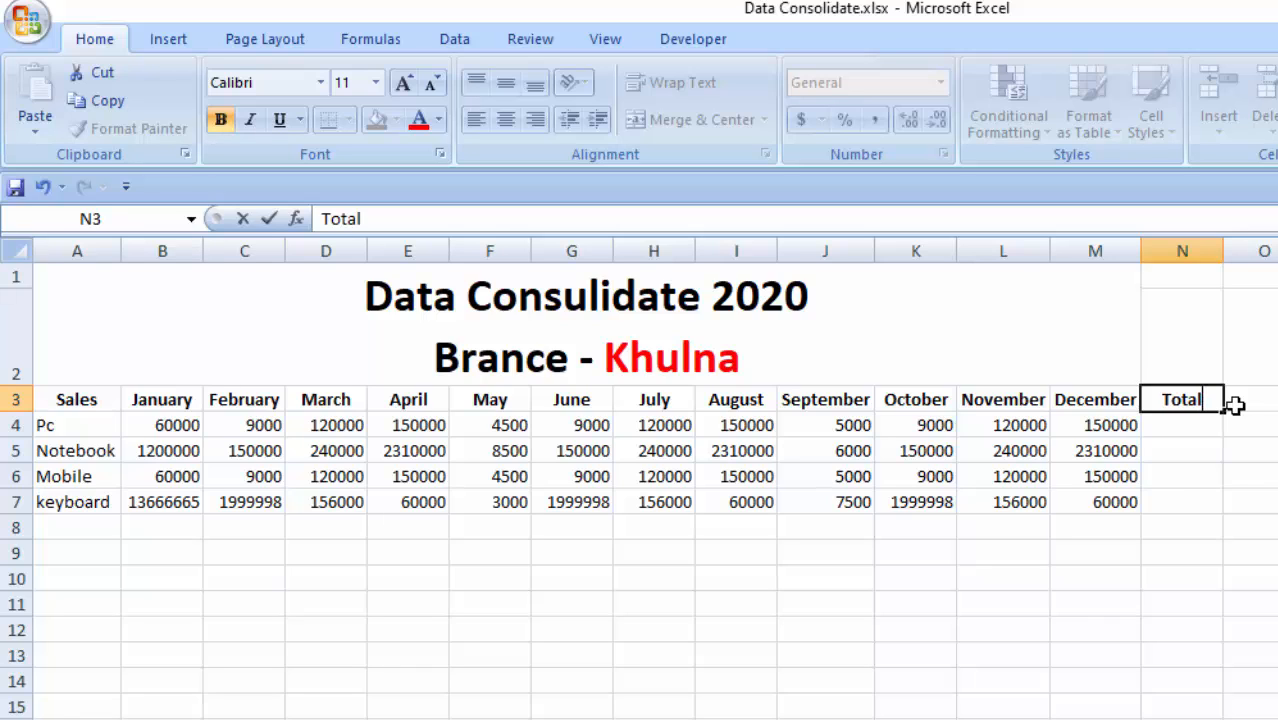
left_click(1166, 492)
- Calculate the Pc yearly total in cell N4 of the Khulna branch sheet with =SUM(B4:M4)
left_click(1165, 430)
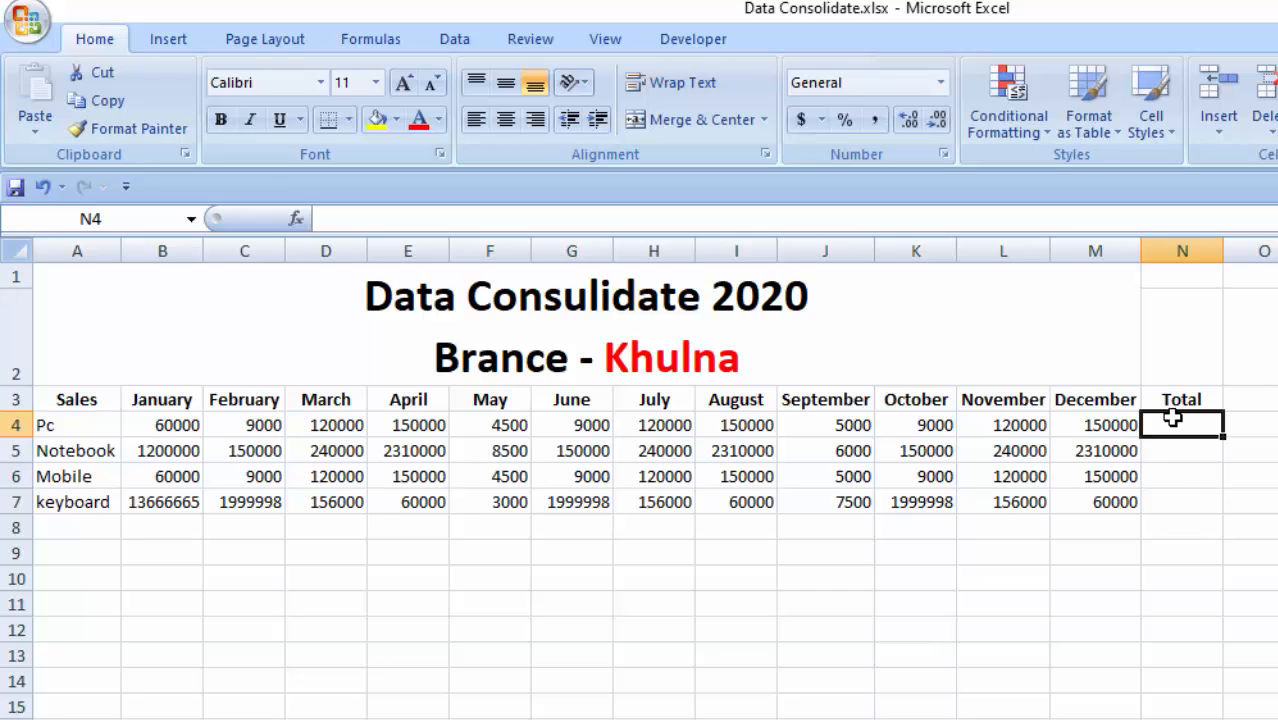
type("=")
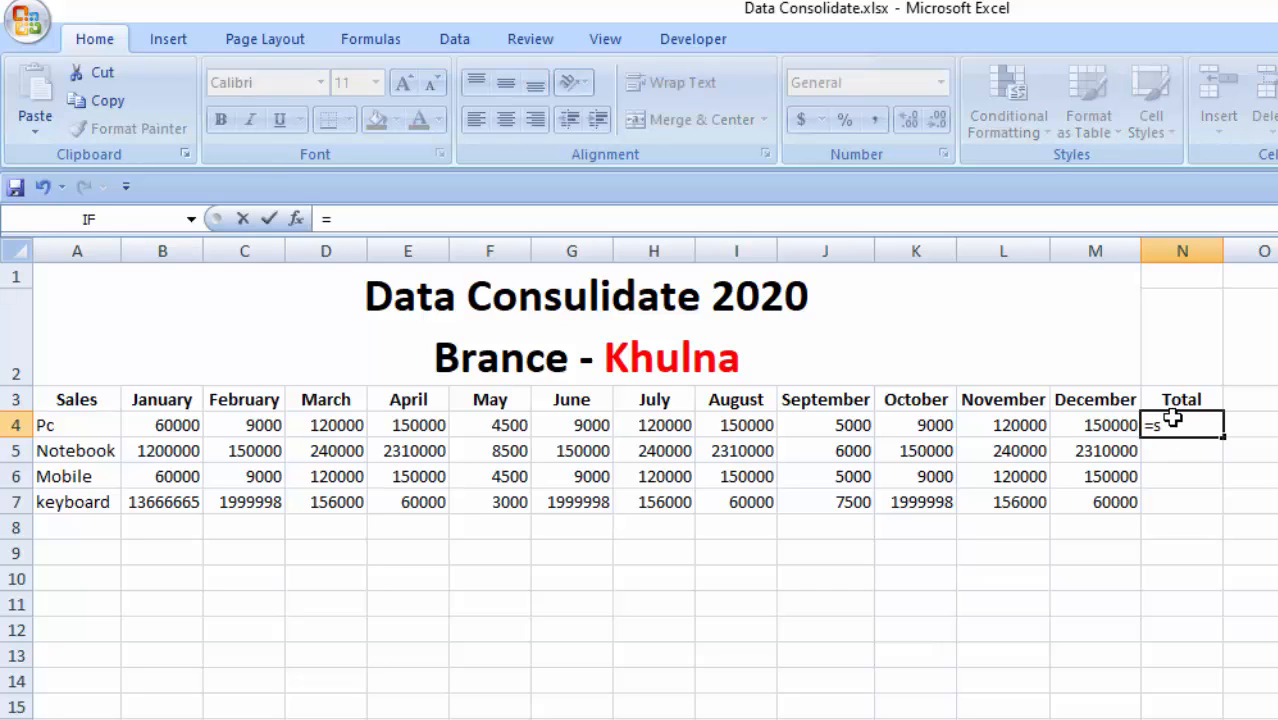
type("sum")
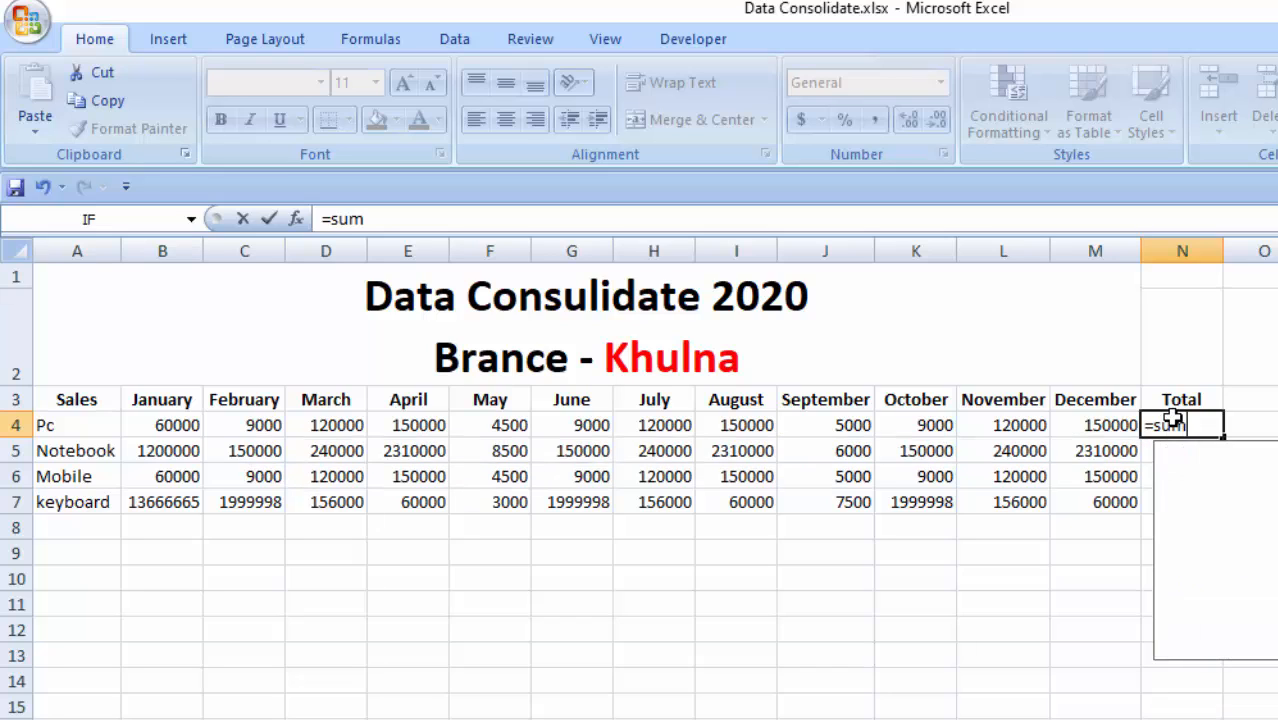
type("(")
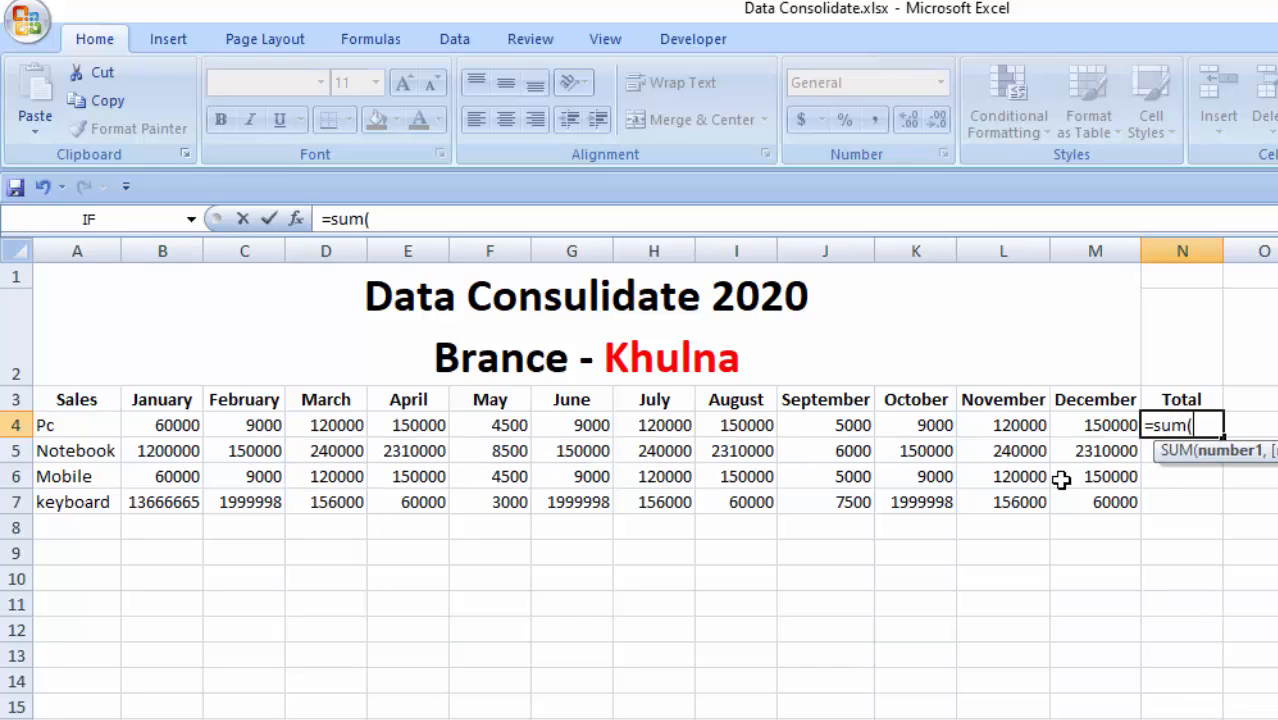
left_click_drag(165, 425, 1084, 416)
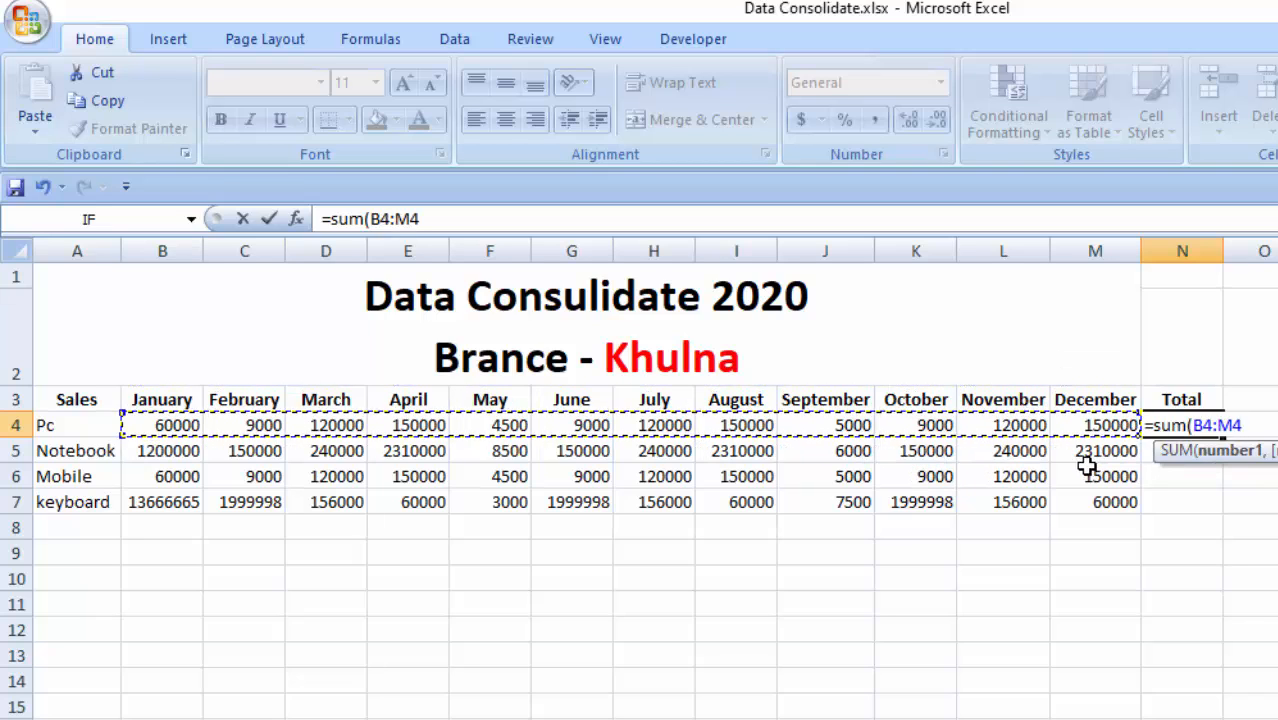
type(")")
key("Return")
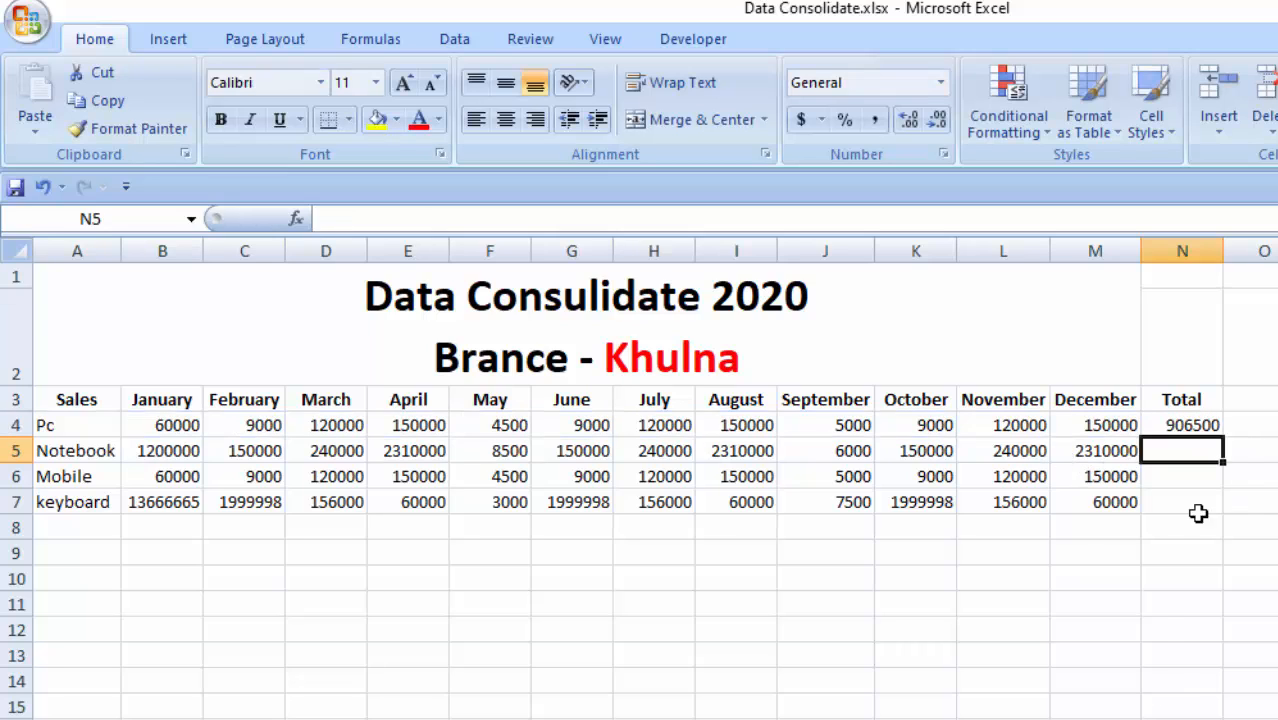
- Check the sum formula in N4 against the January to December values of the Pc row
left_click(1183, 428)
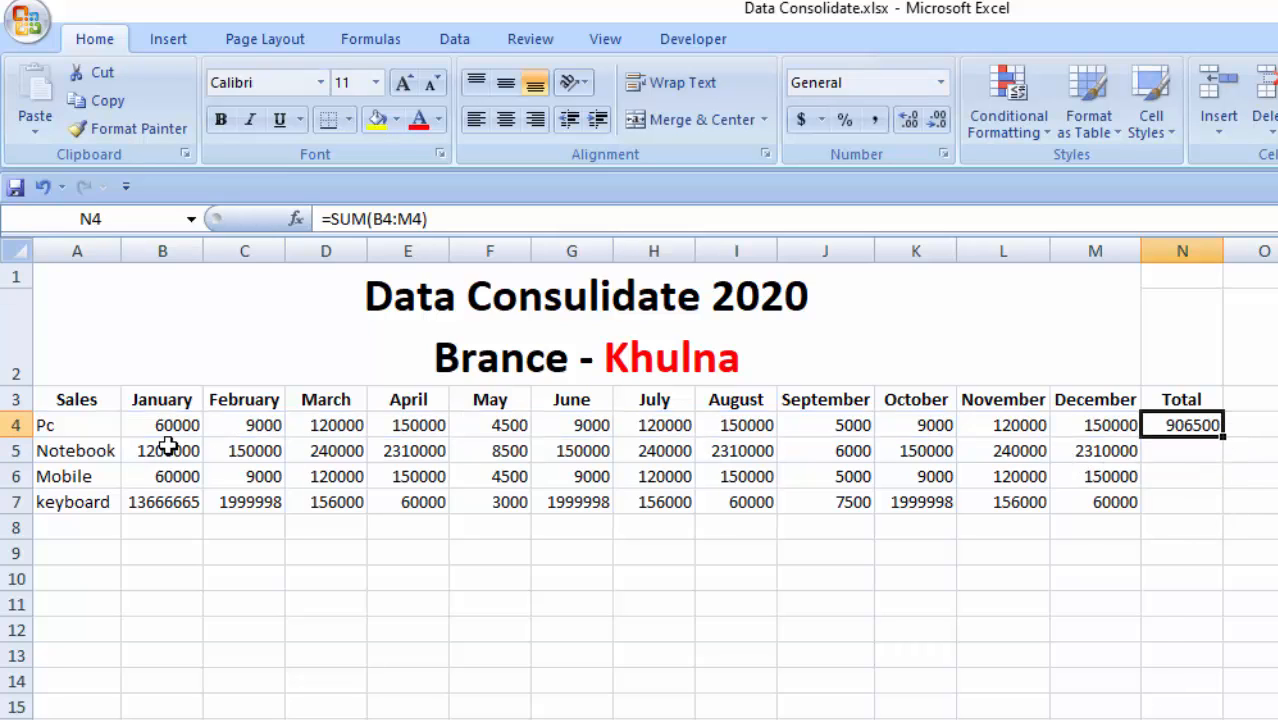
double_click(1183, 425)
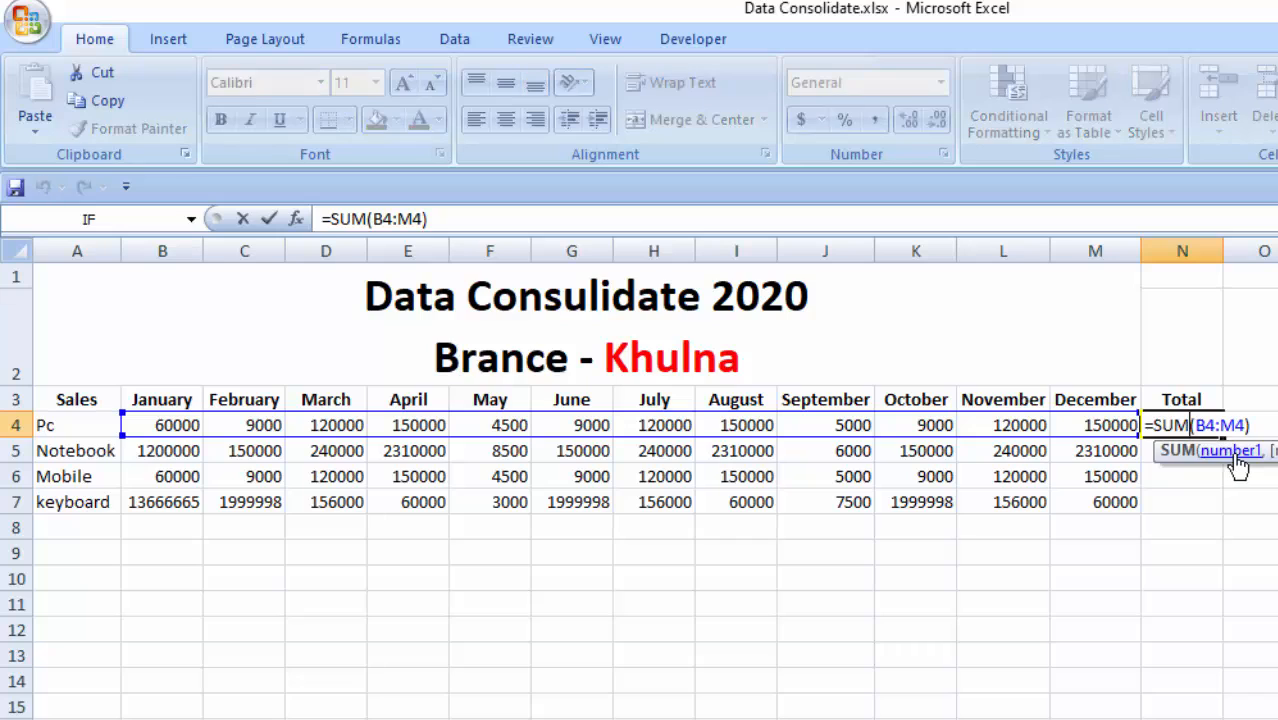
key("Return")
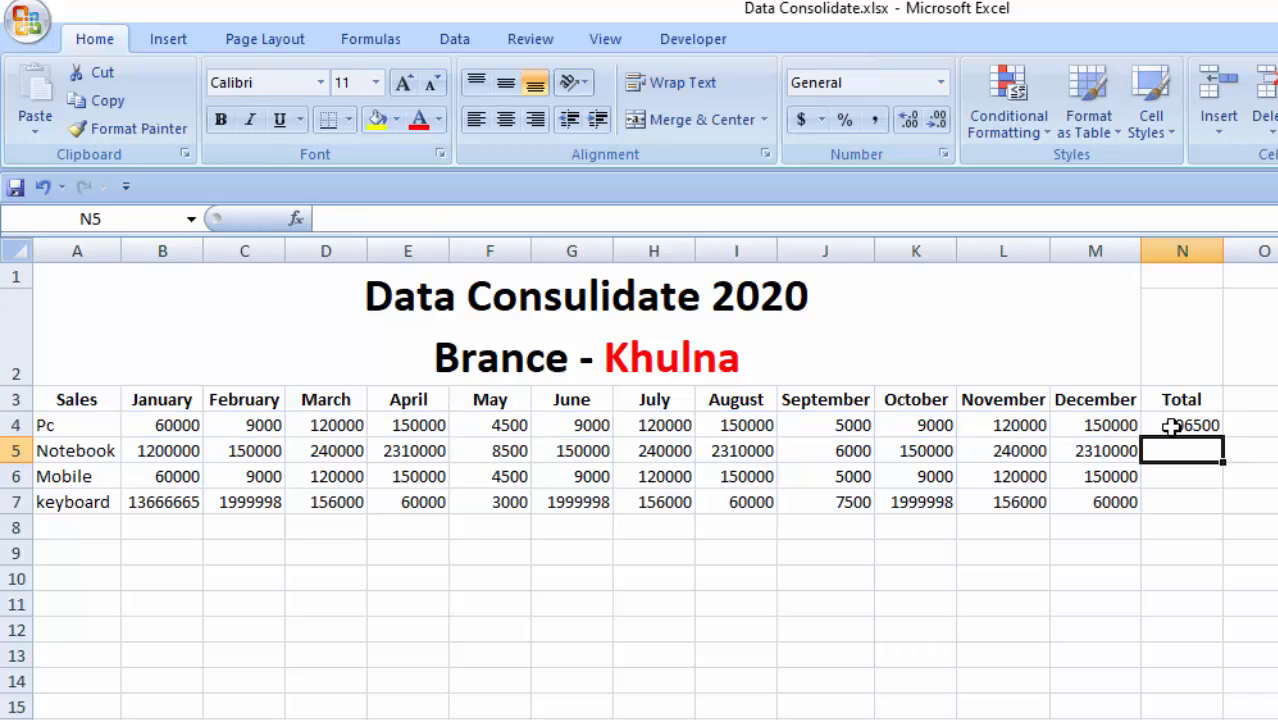
left_click(155, 425)
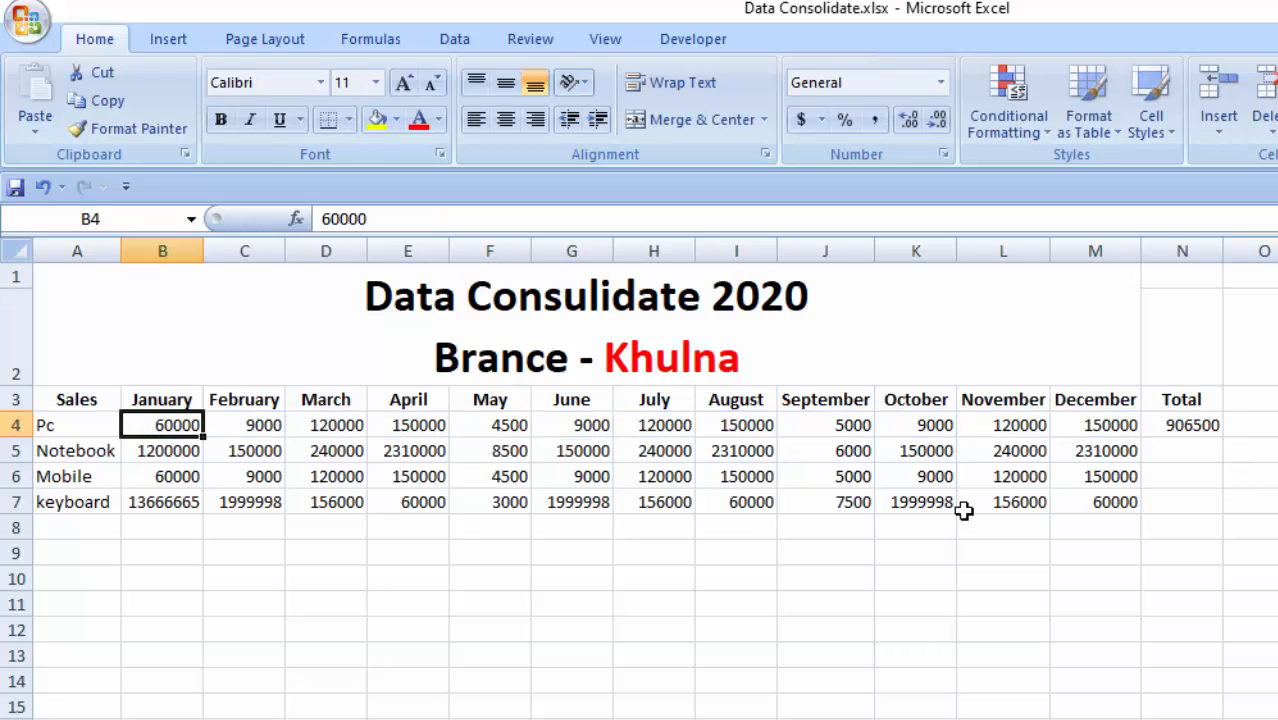
left_click(1113, 423)
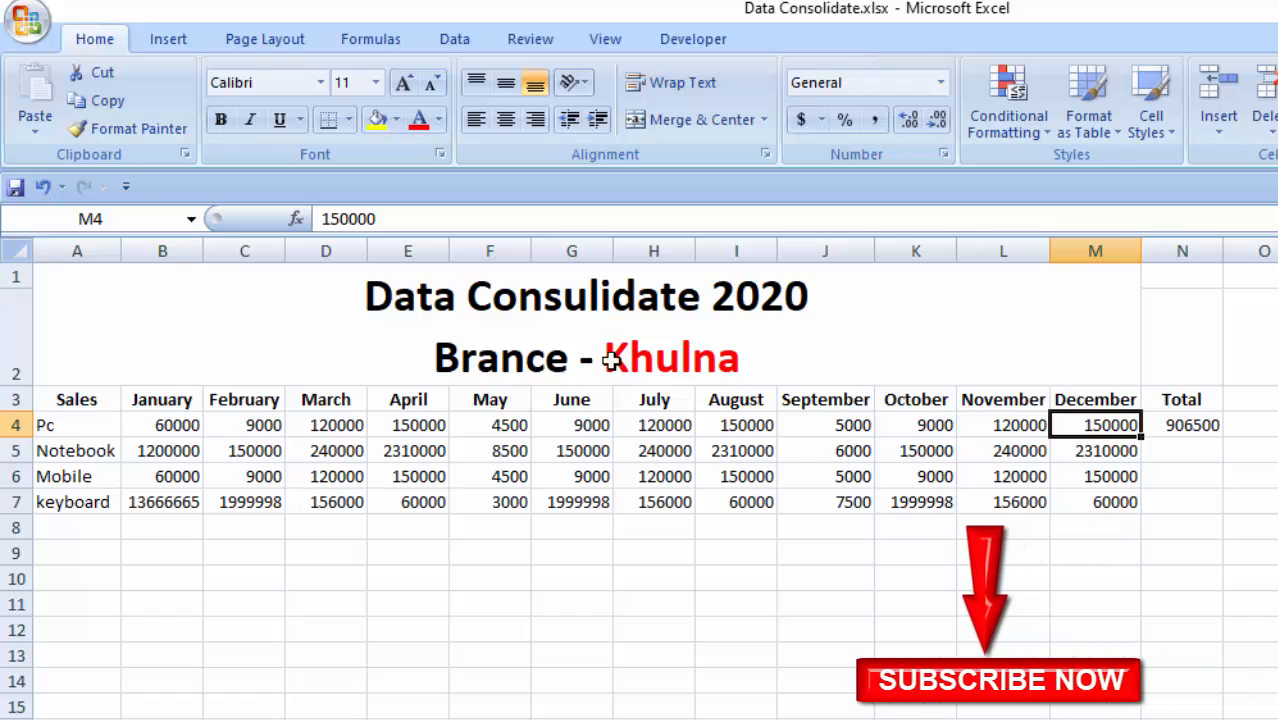
left_click(55, 424)
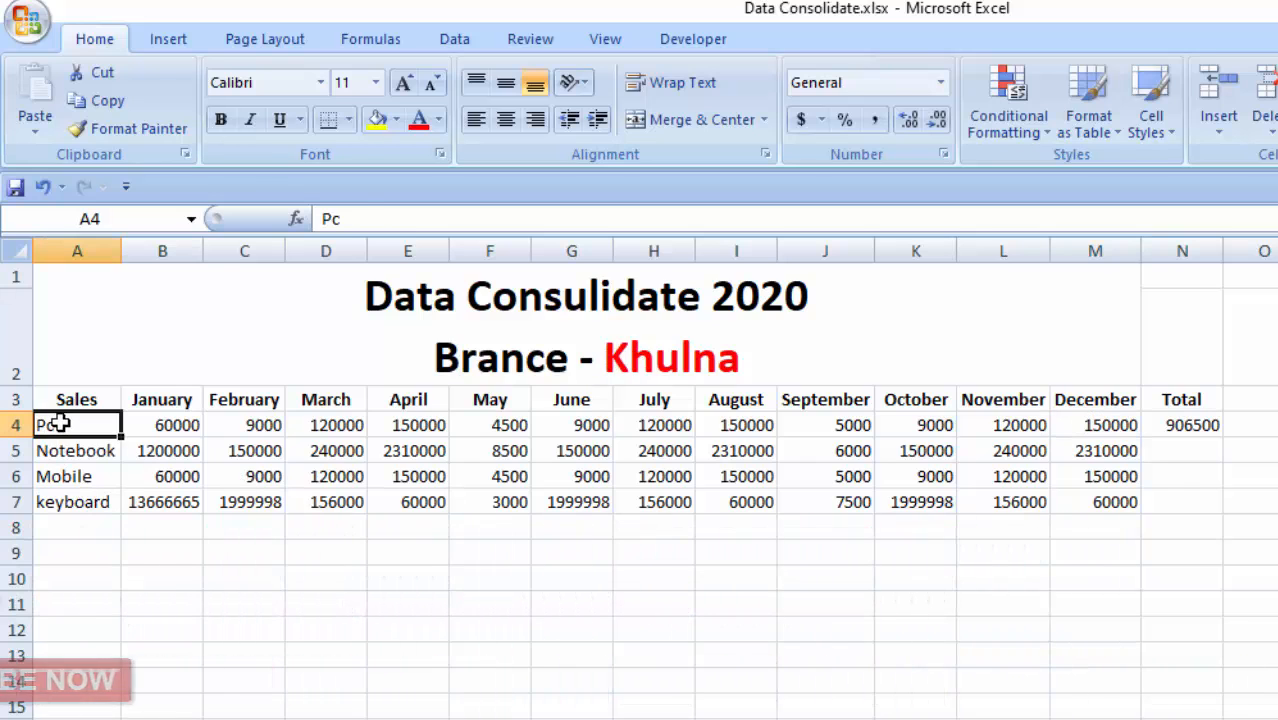
- Fill the Pc total formula down to N7 for Notebook, Mobile and keyboard, and check the copied formulas
left_click(1183, 428)
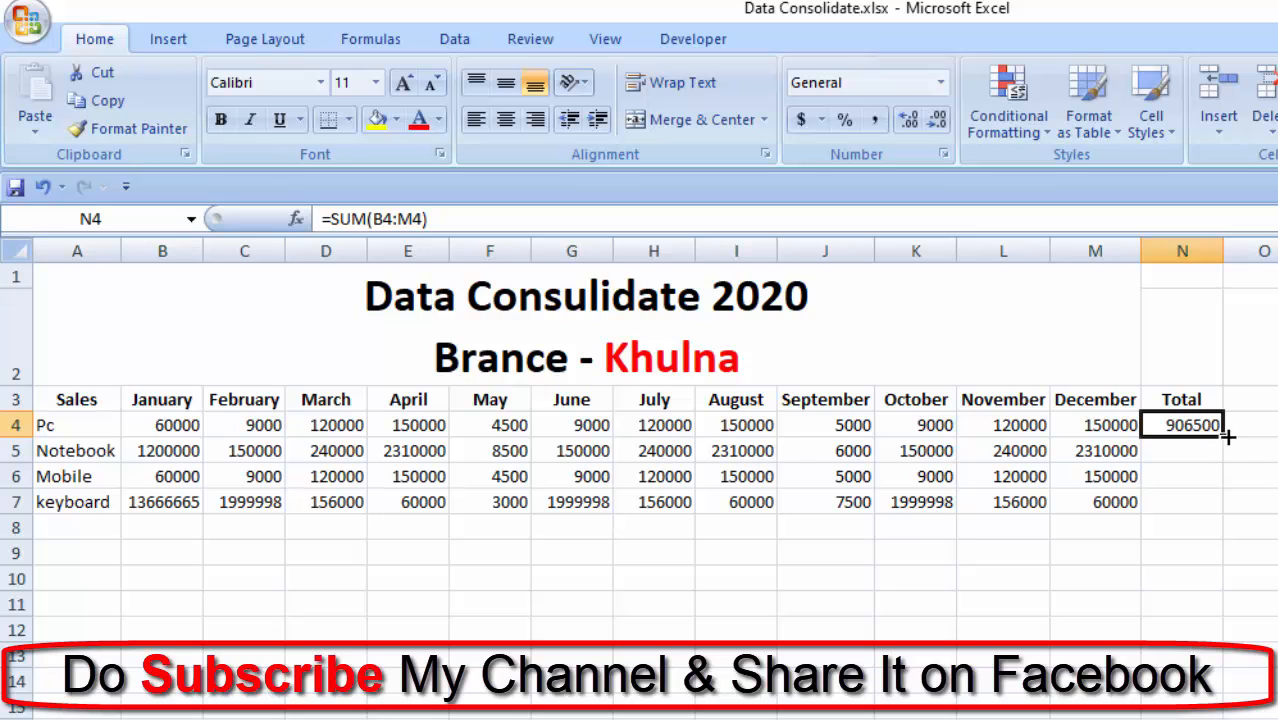
left_click_drag(1222, 437, 1226, 505)
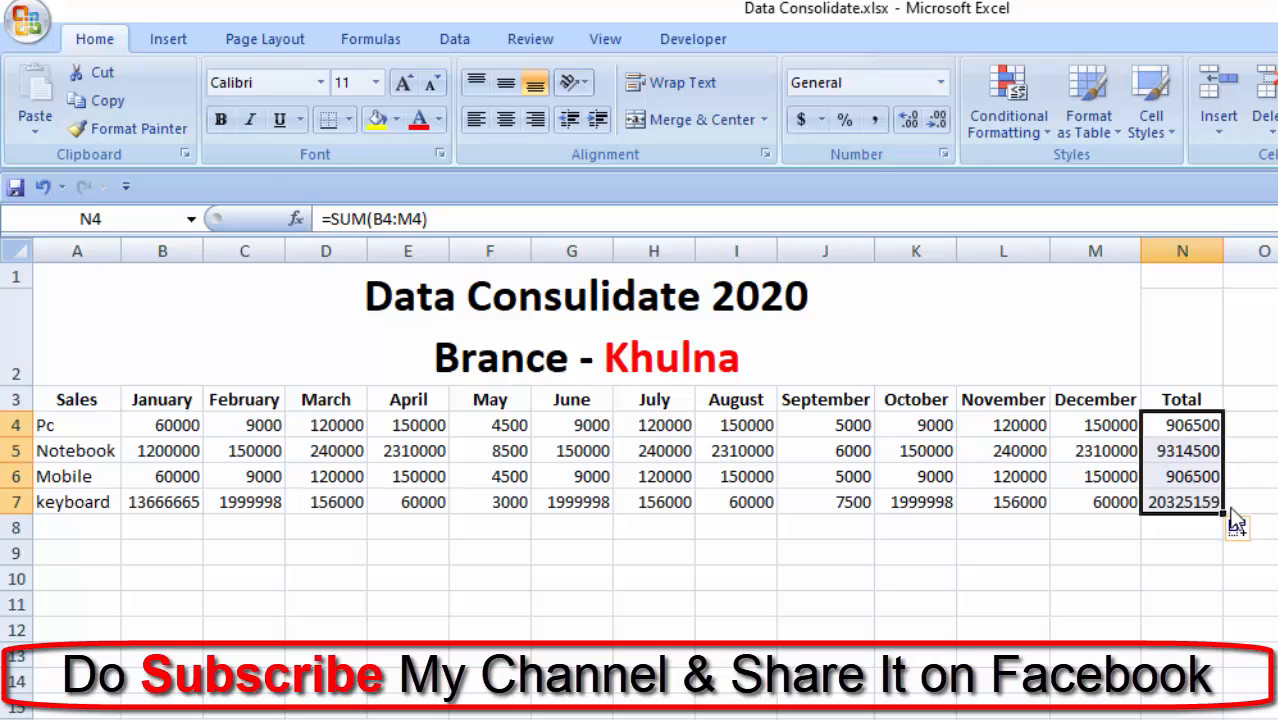
left_click(1204, 451)
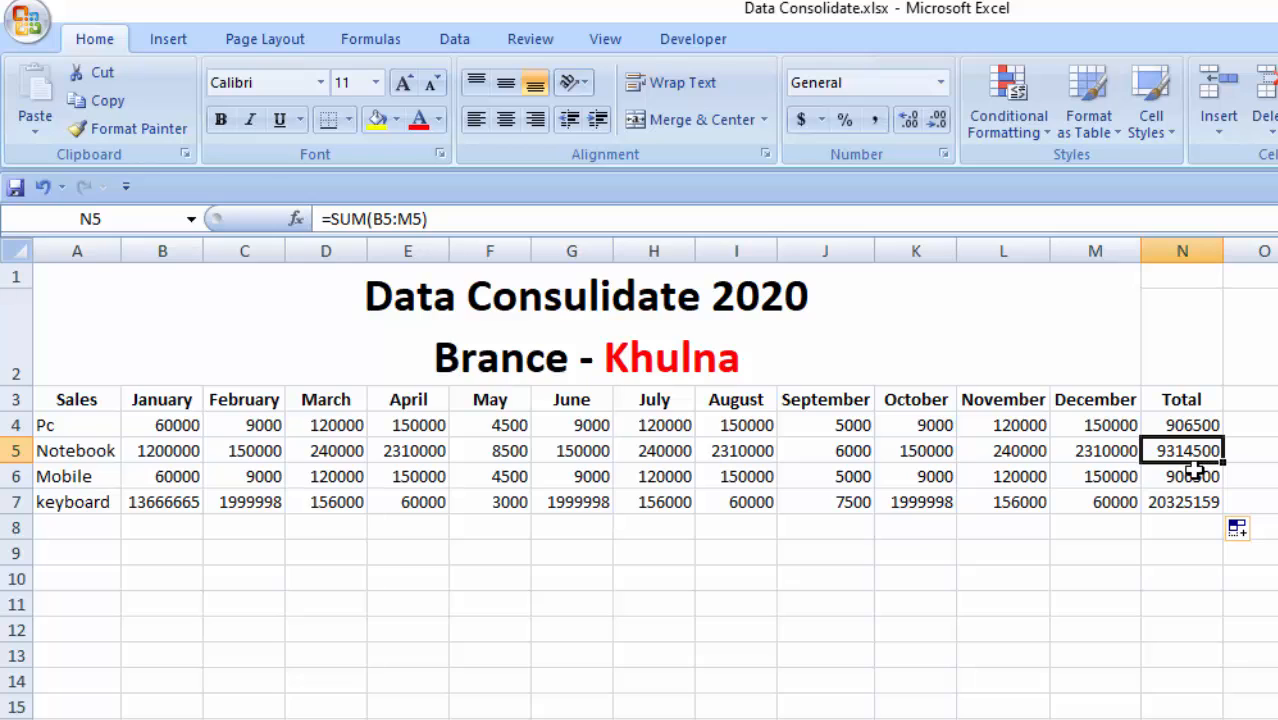
left_click(1190, 478)
left_click(1203, 497)
left_click(1208, 443)
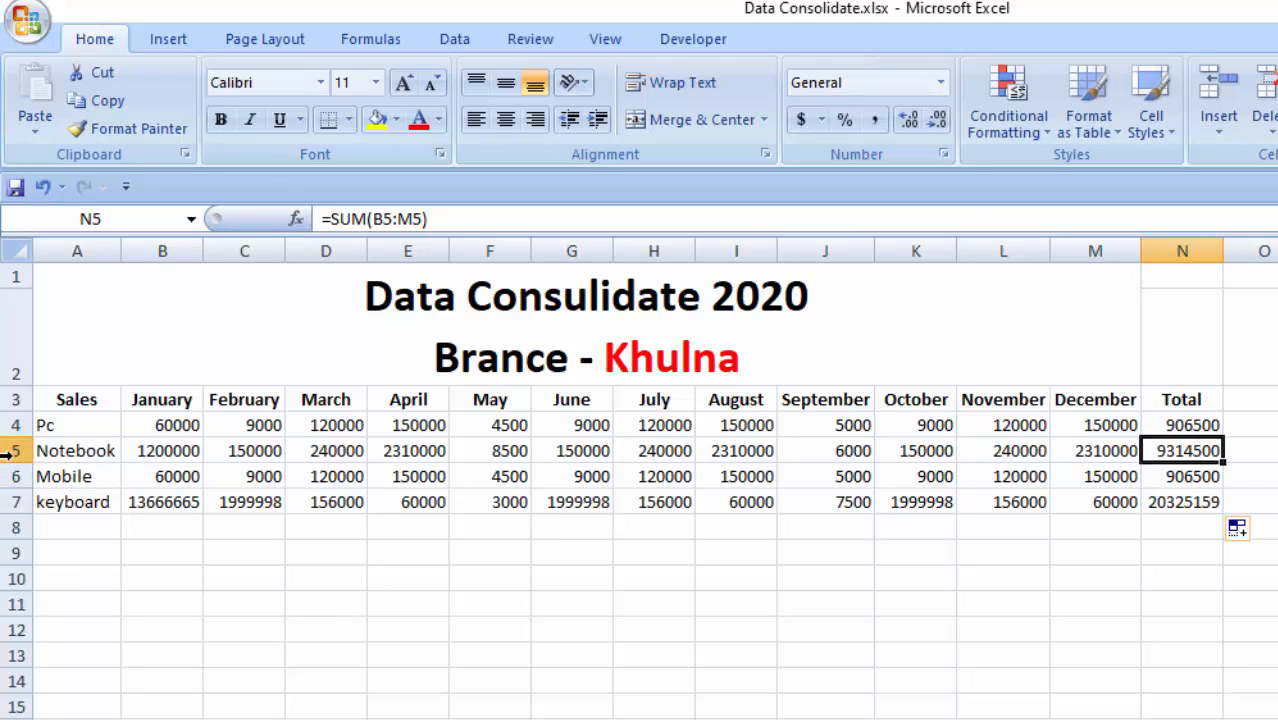
- Compare the monthly values of the Notebook, Mobile and keyboard rows with their formulas in the Total column
left_click_drag(8, 451, 190, 453)
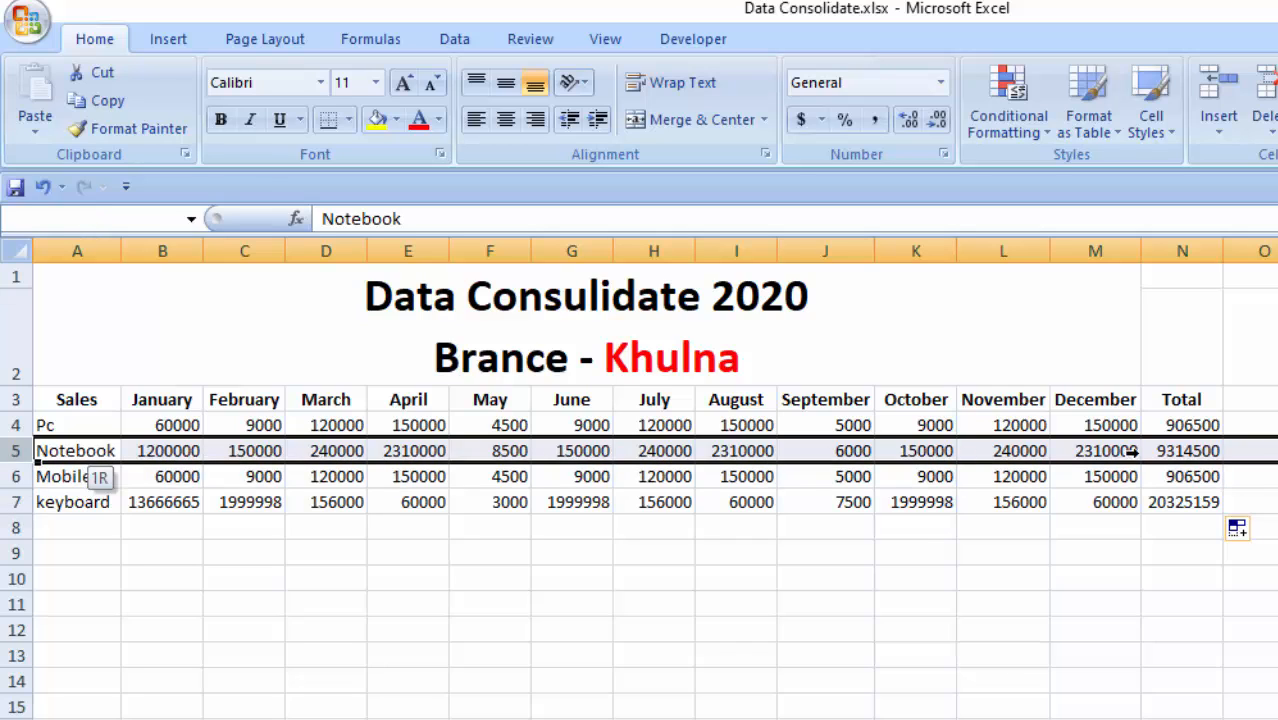
left_click_drag(1198, 451, 1170, 452)
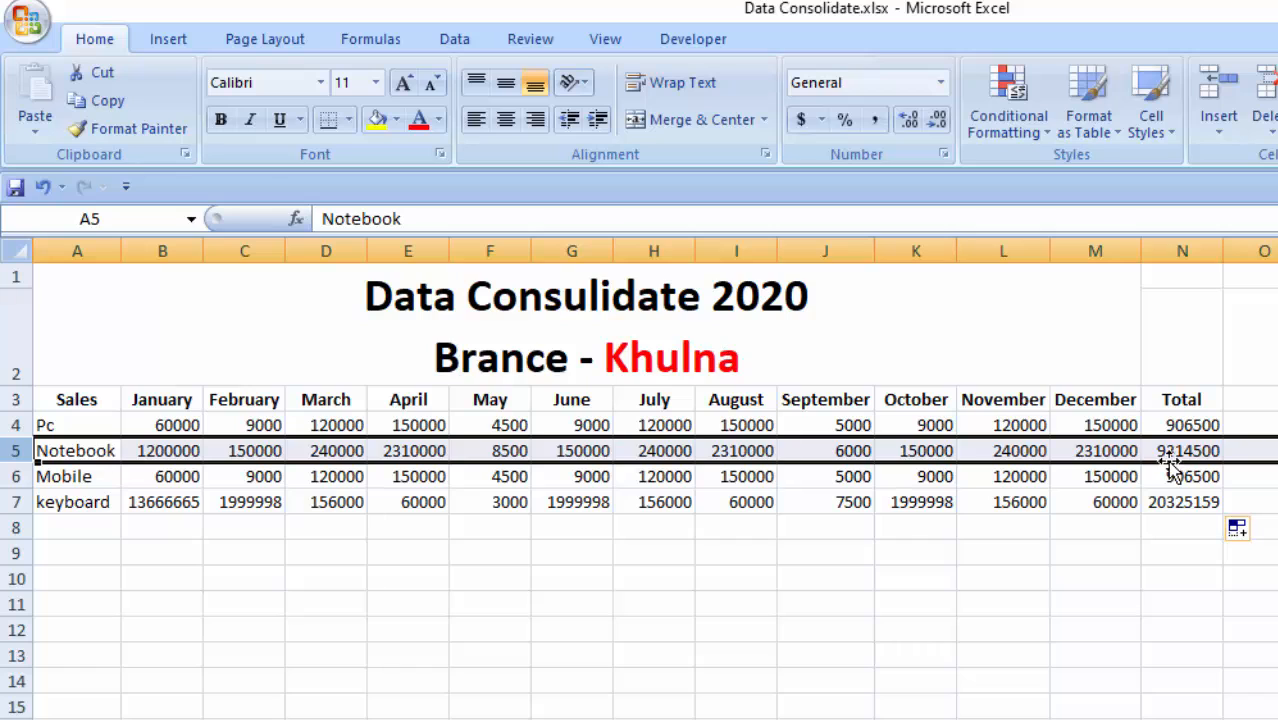
left_click(1170, 452)
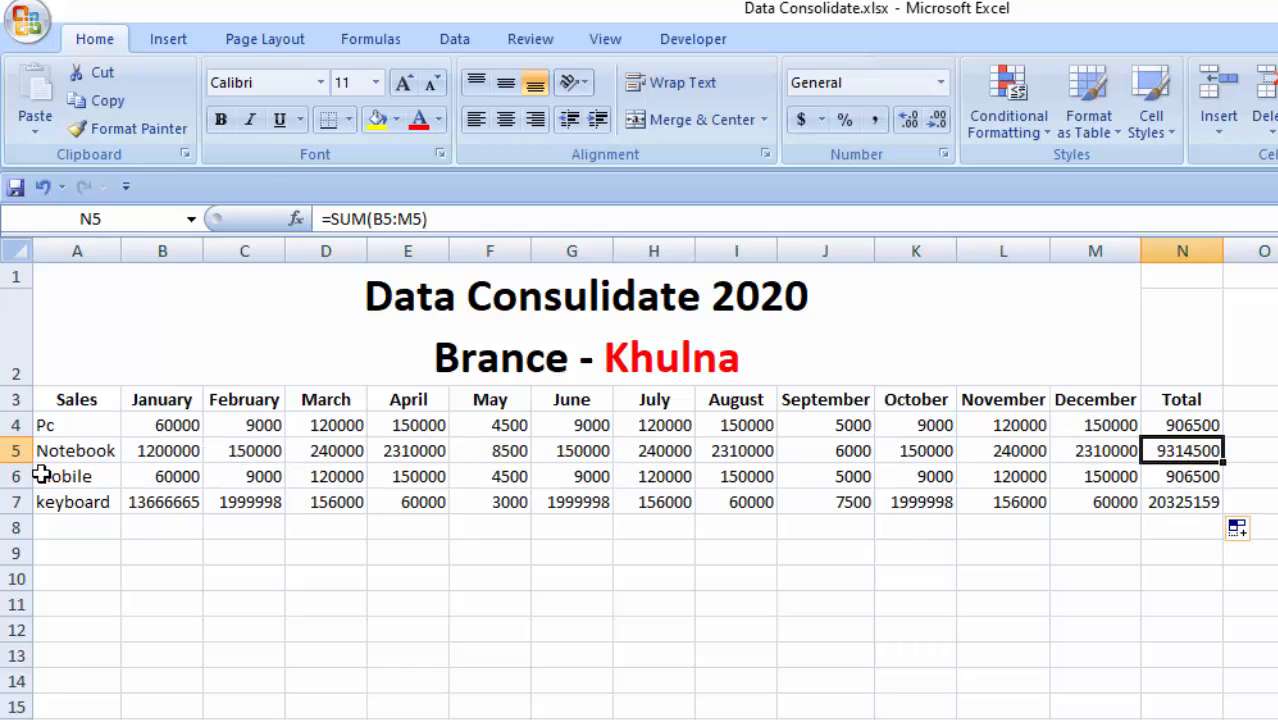
left_click_drag(55, 484, 1140, 475)
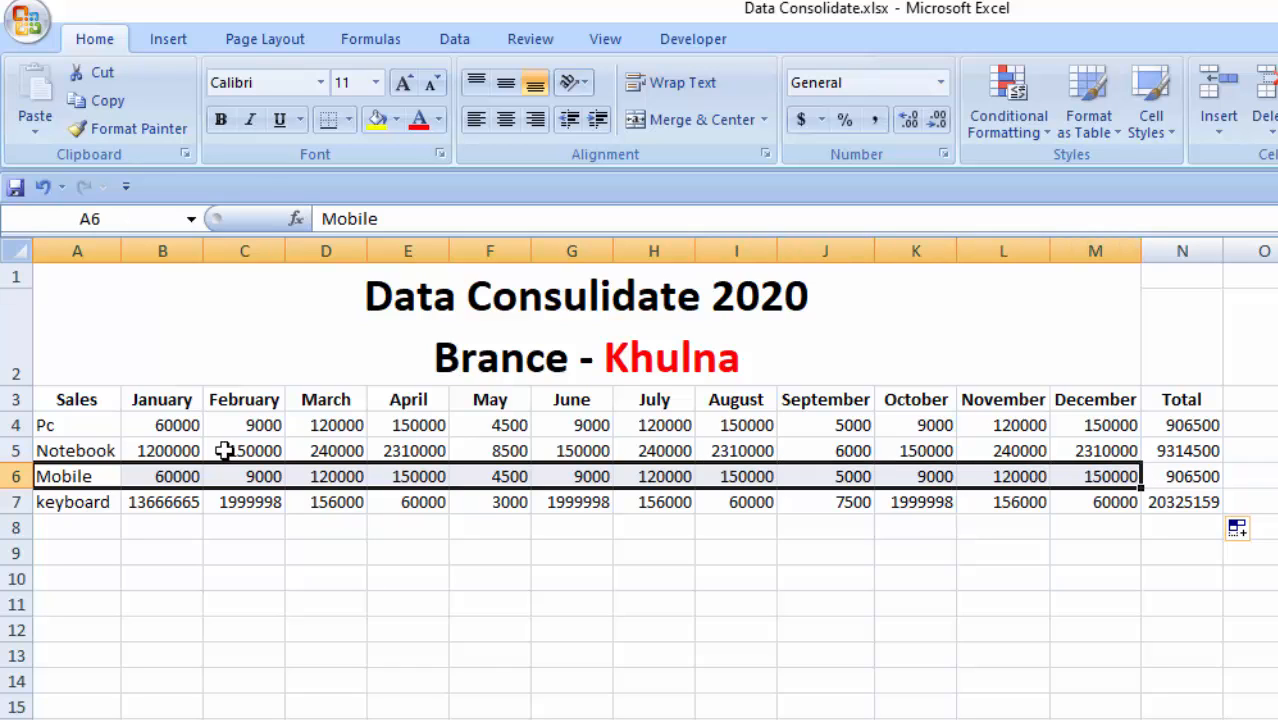
left_click(1207, 476)
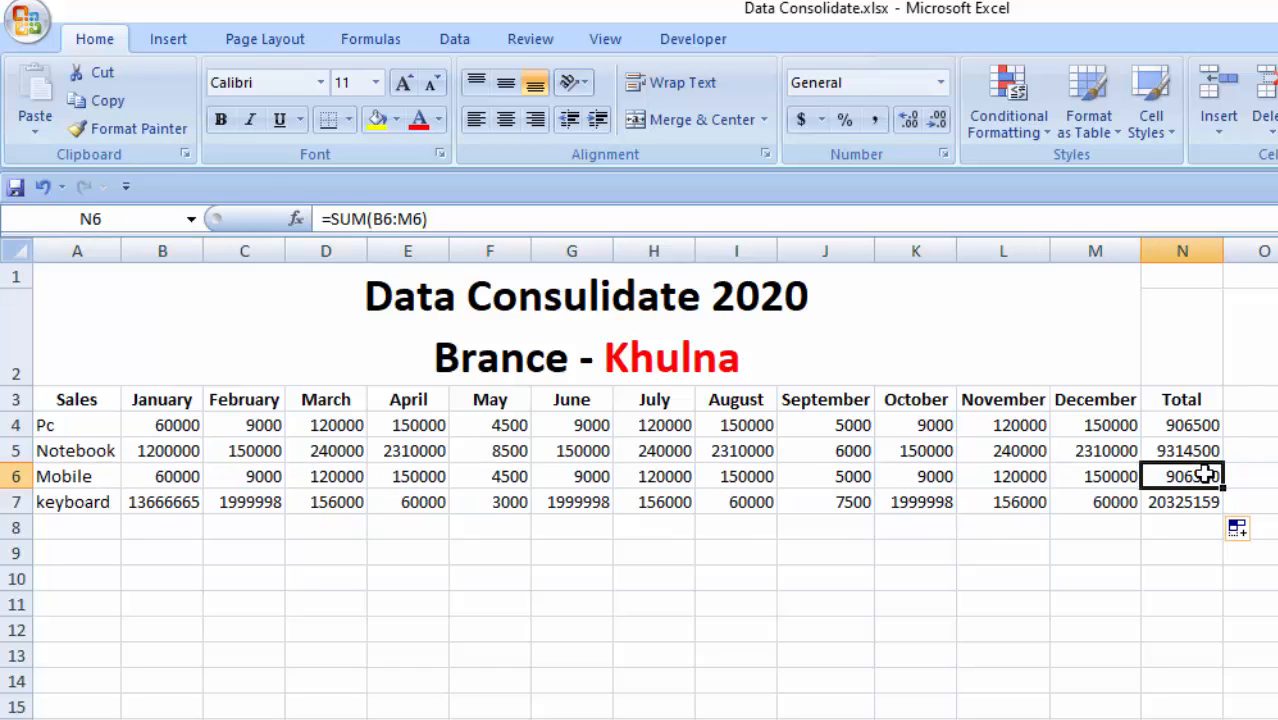
left_click(177, 502)
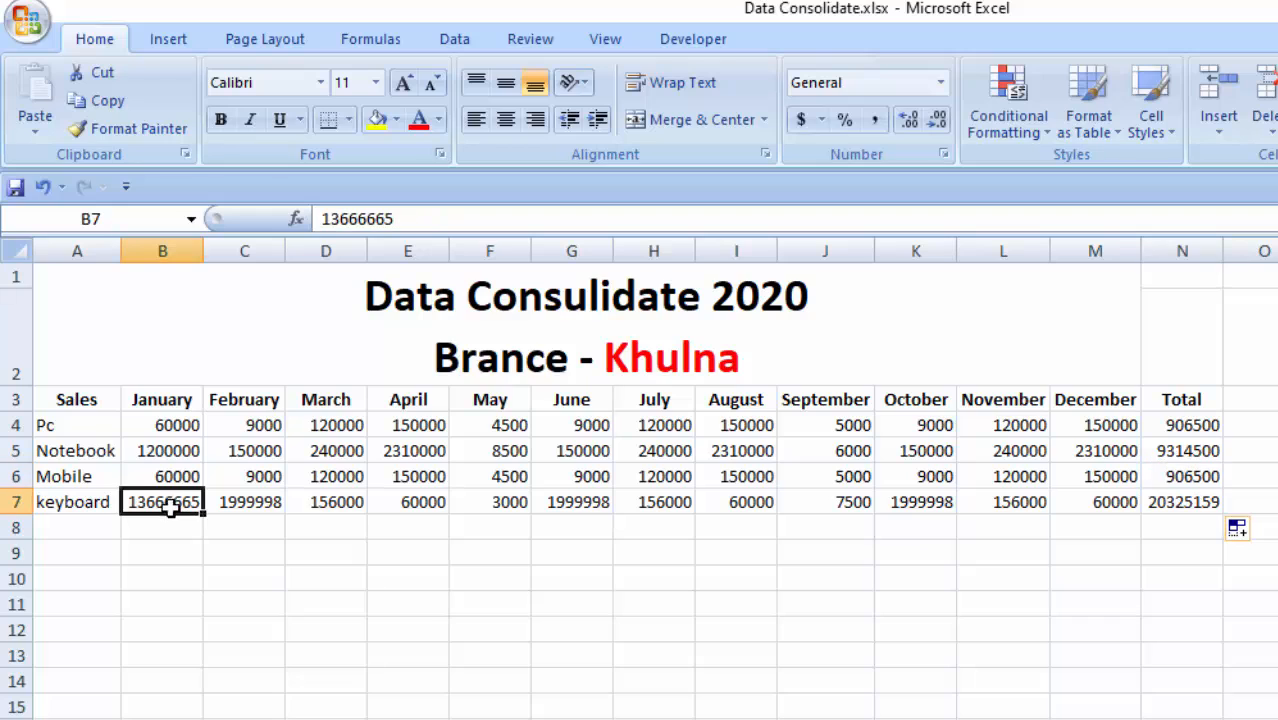
left_click(1099, 506)
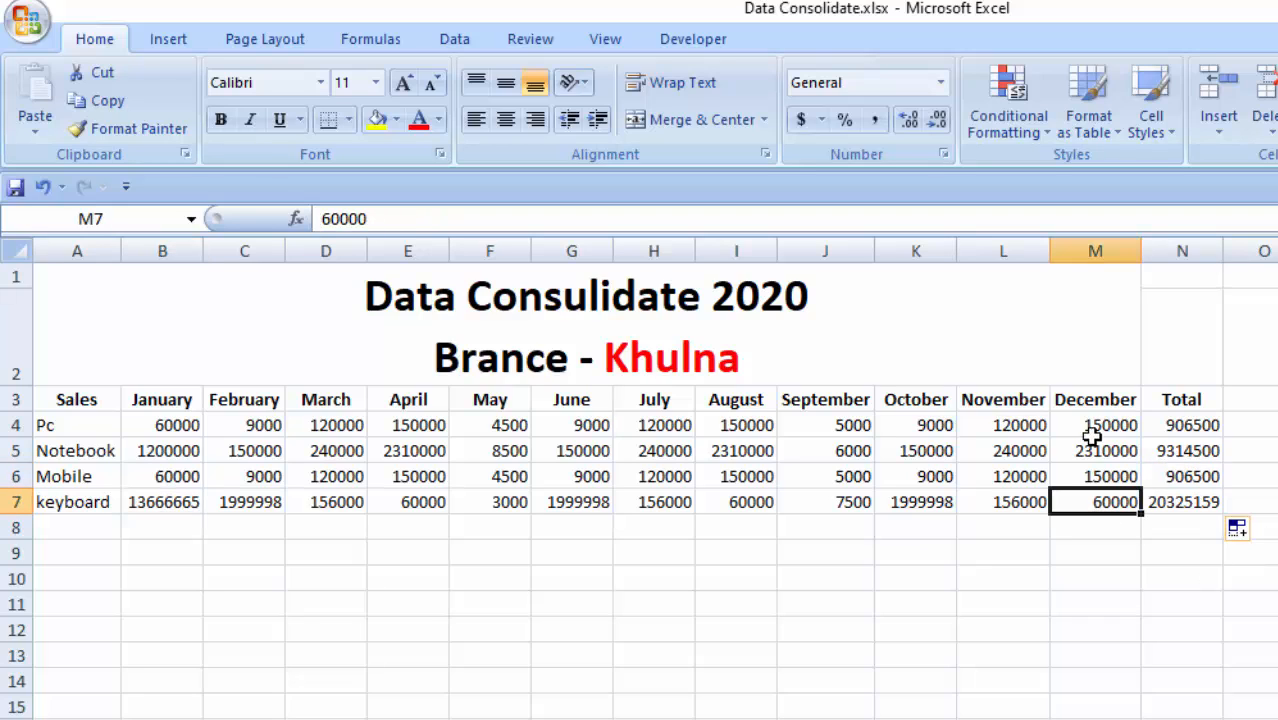
left_click(1187, 506)
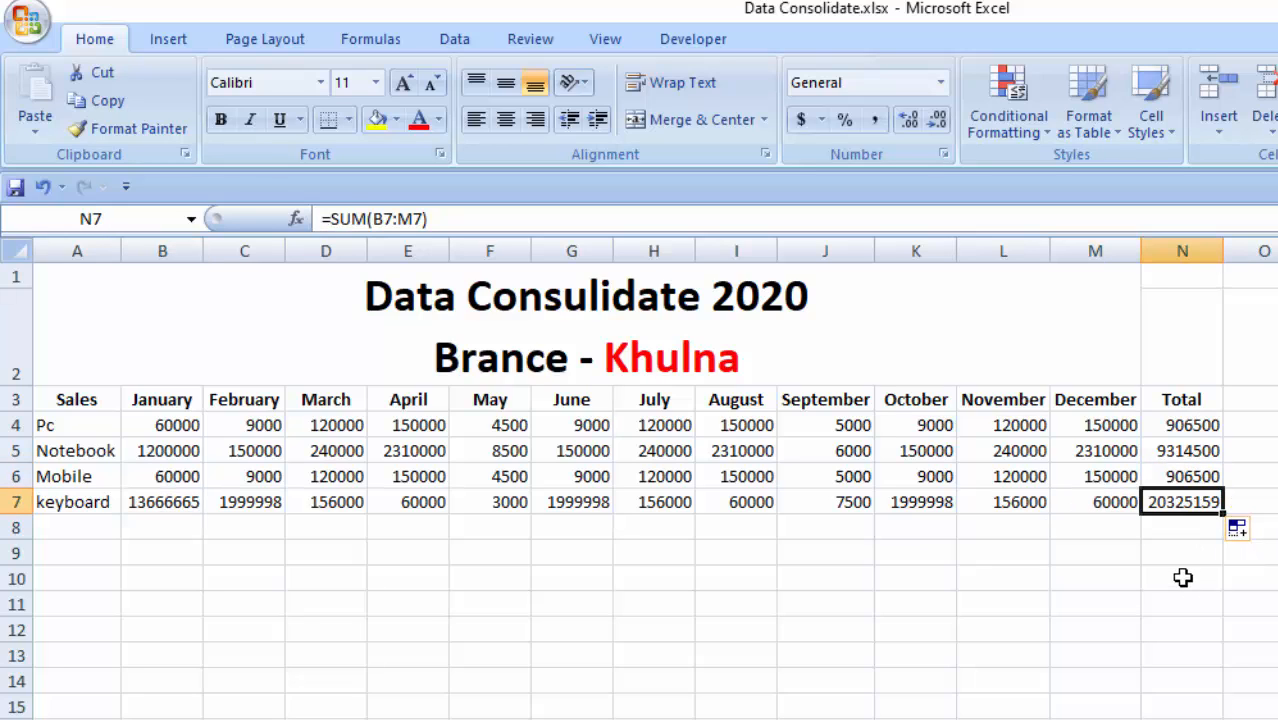
- Review the whole Khulna sales sheet and its four product totals in N4:N7
left_click_drag(149, 306, 755, 643)
left_click_drag(515, 719, 545, 719)
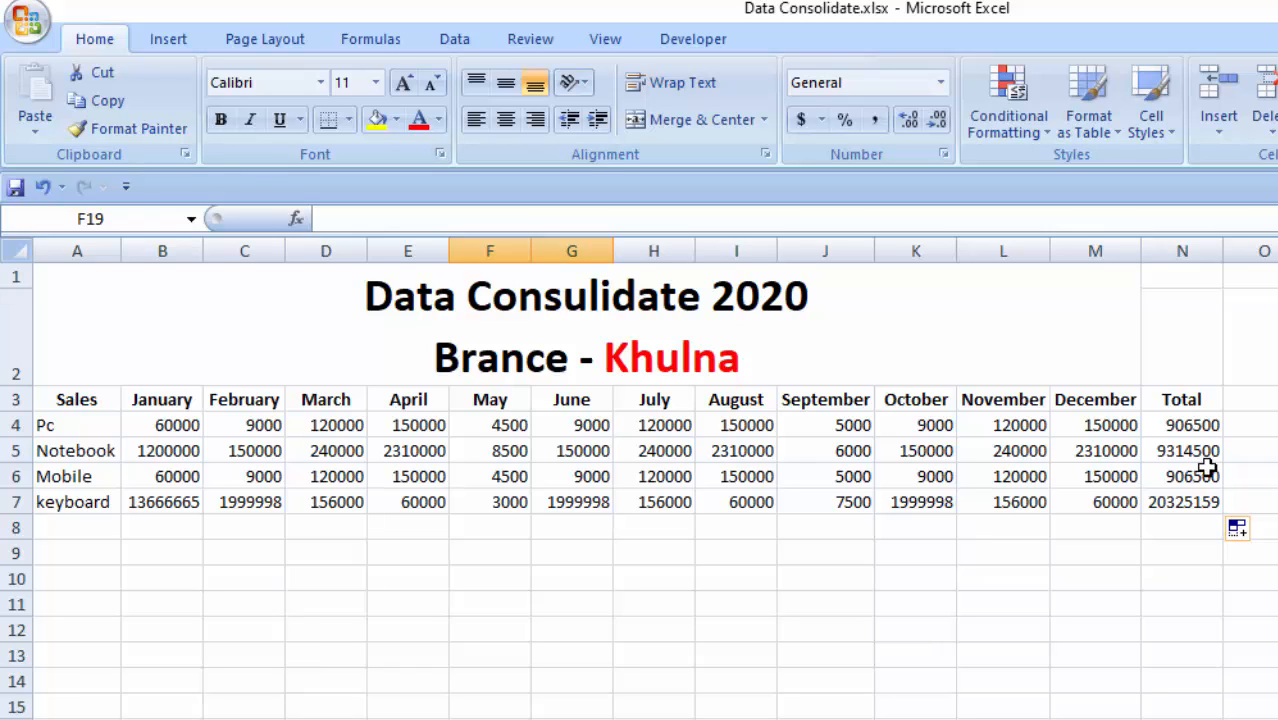
left_click_drag(1210, 425, 1182, 537)
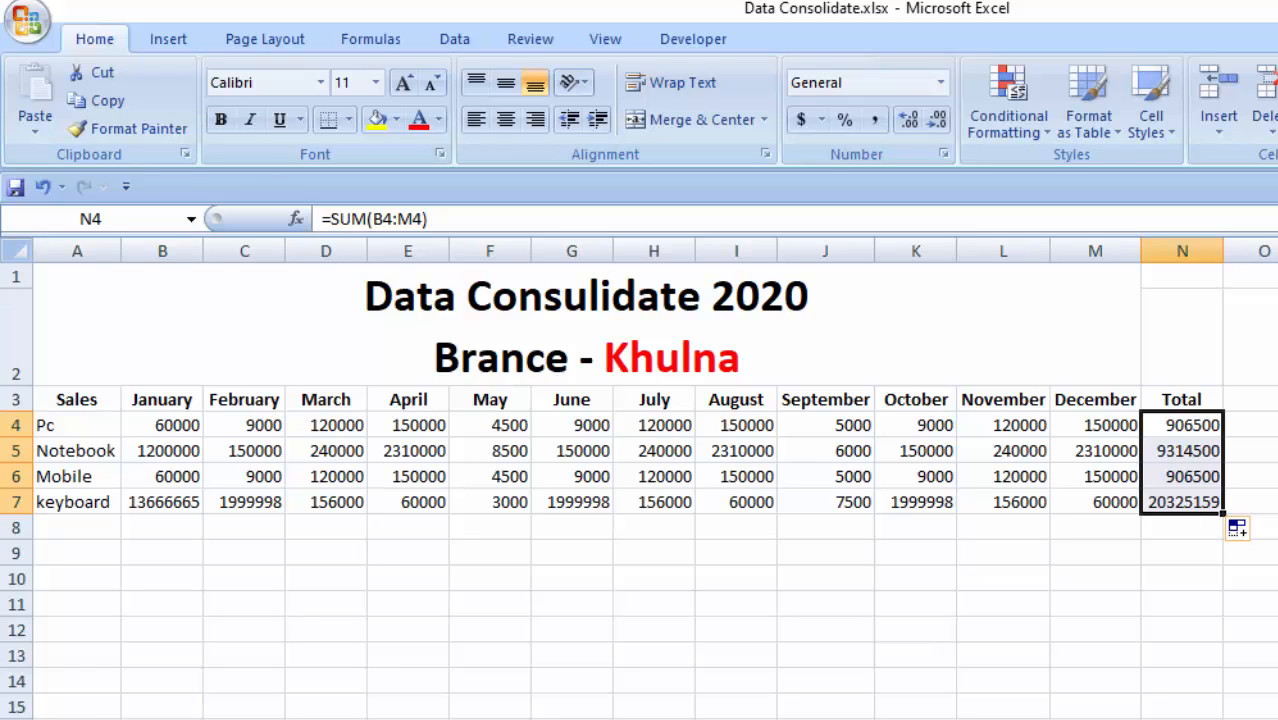
- Open the Jessore branch sheet and review its title and the four product names in column A
key("ctrl+Page_Down")
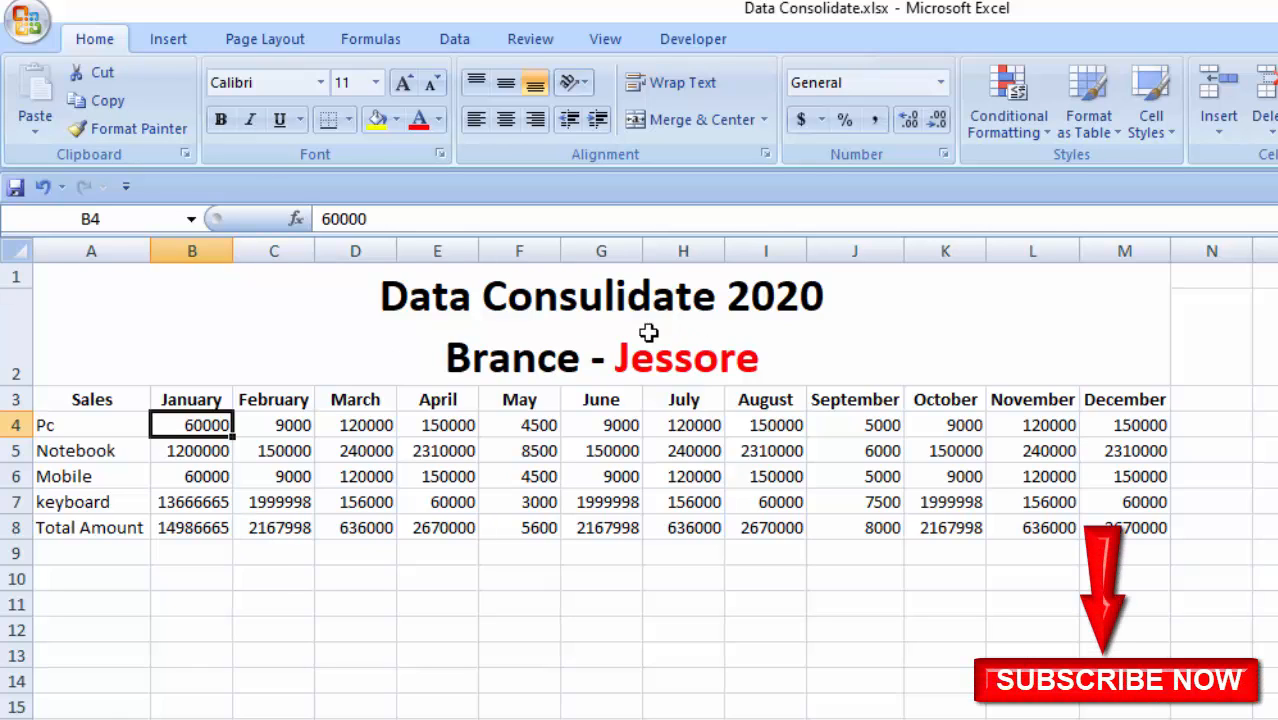
left_click(760, 346)
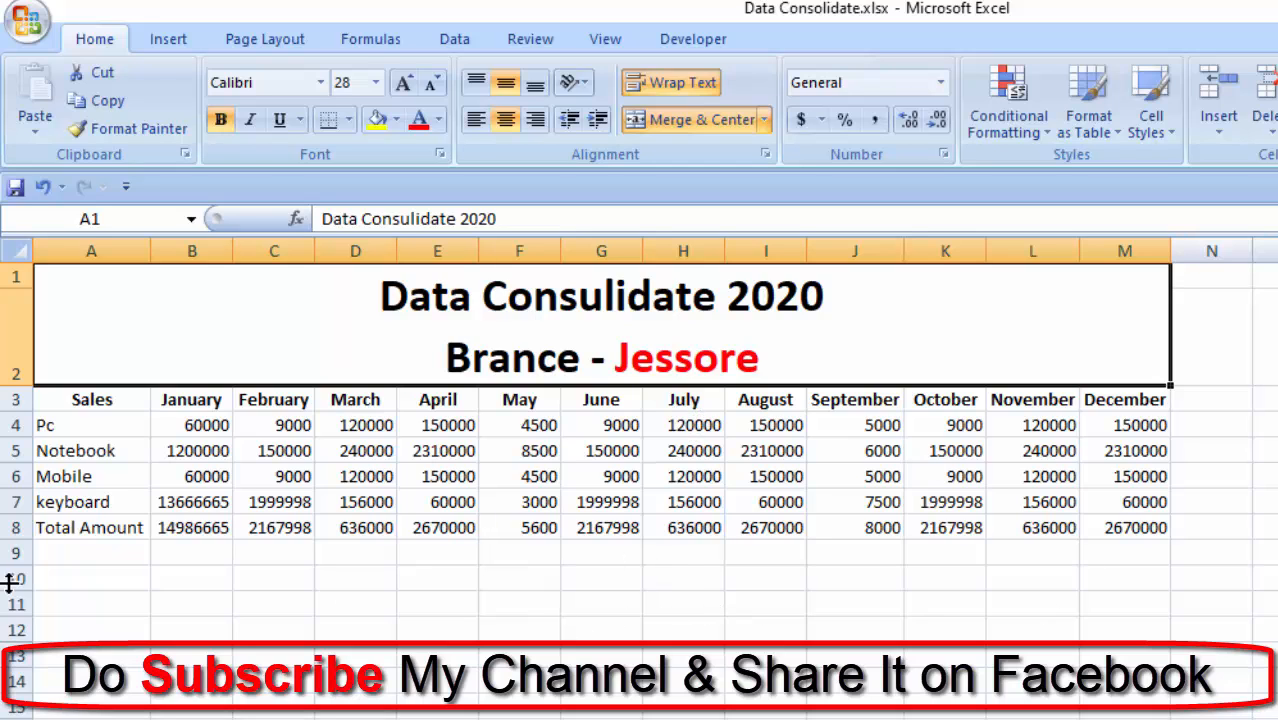
left_click(62, 428)
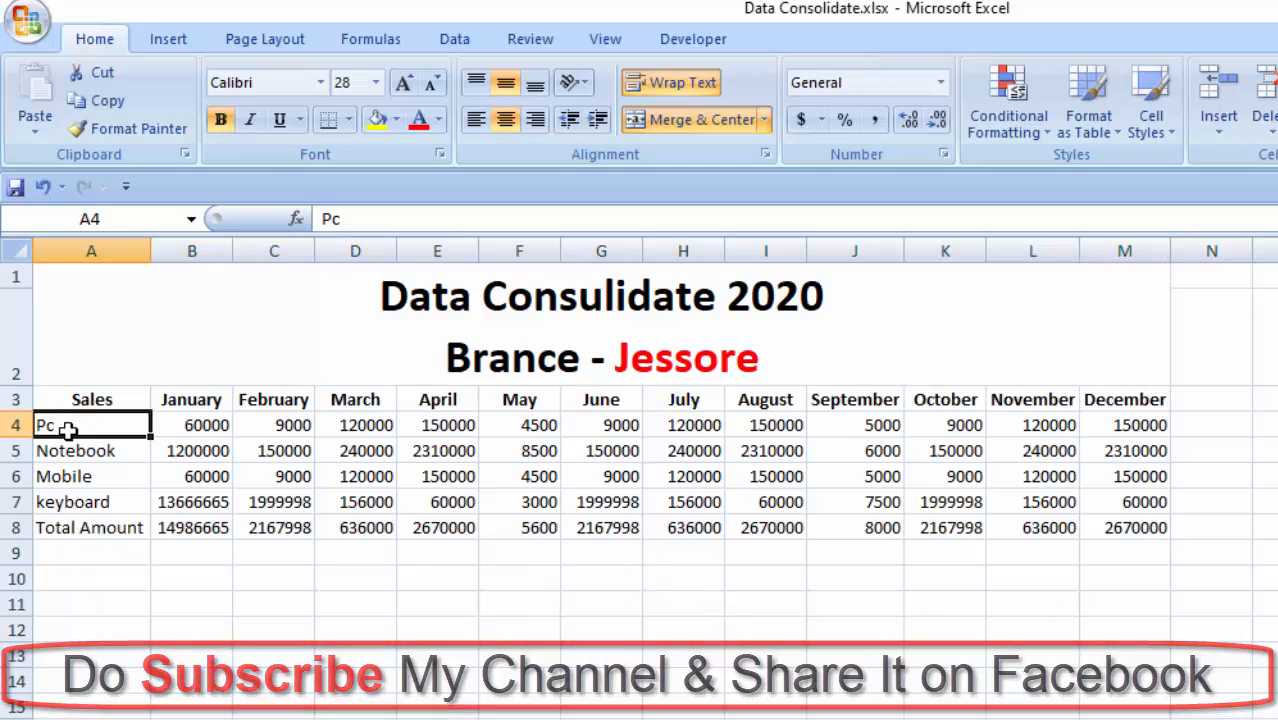
left_click(92, 456)
left_click(84, 482)
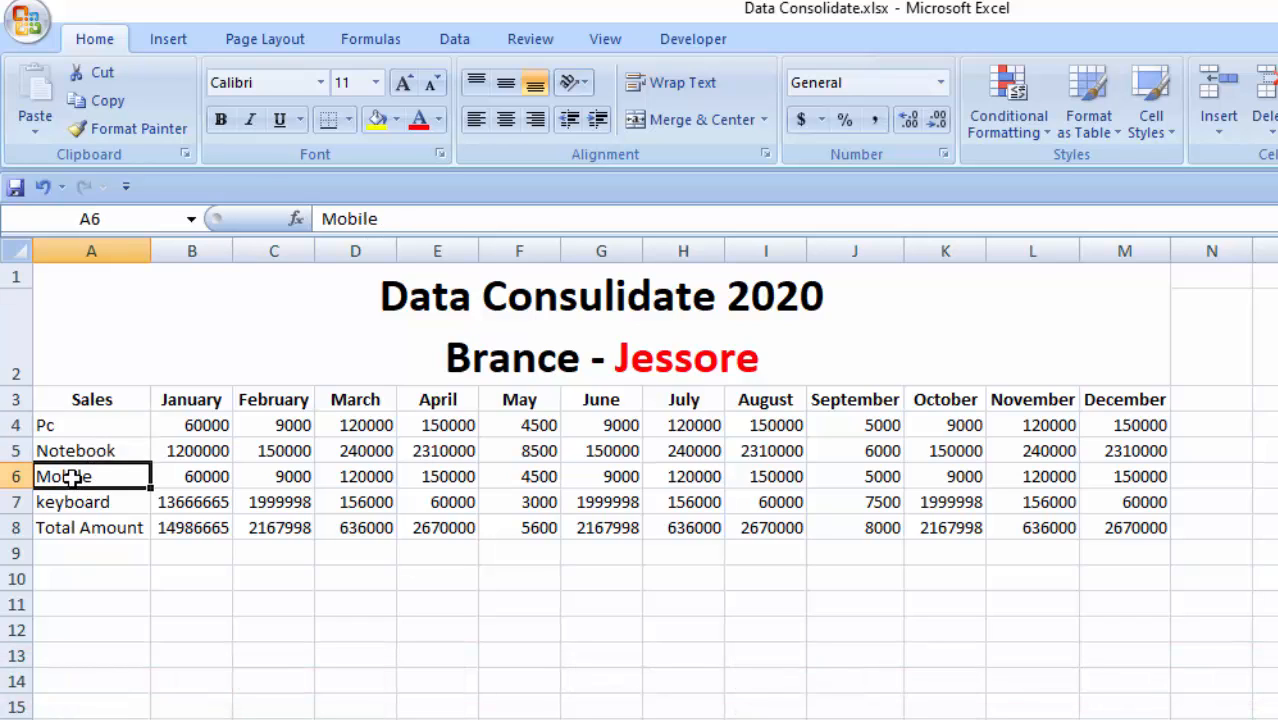
left_click(78, 503)
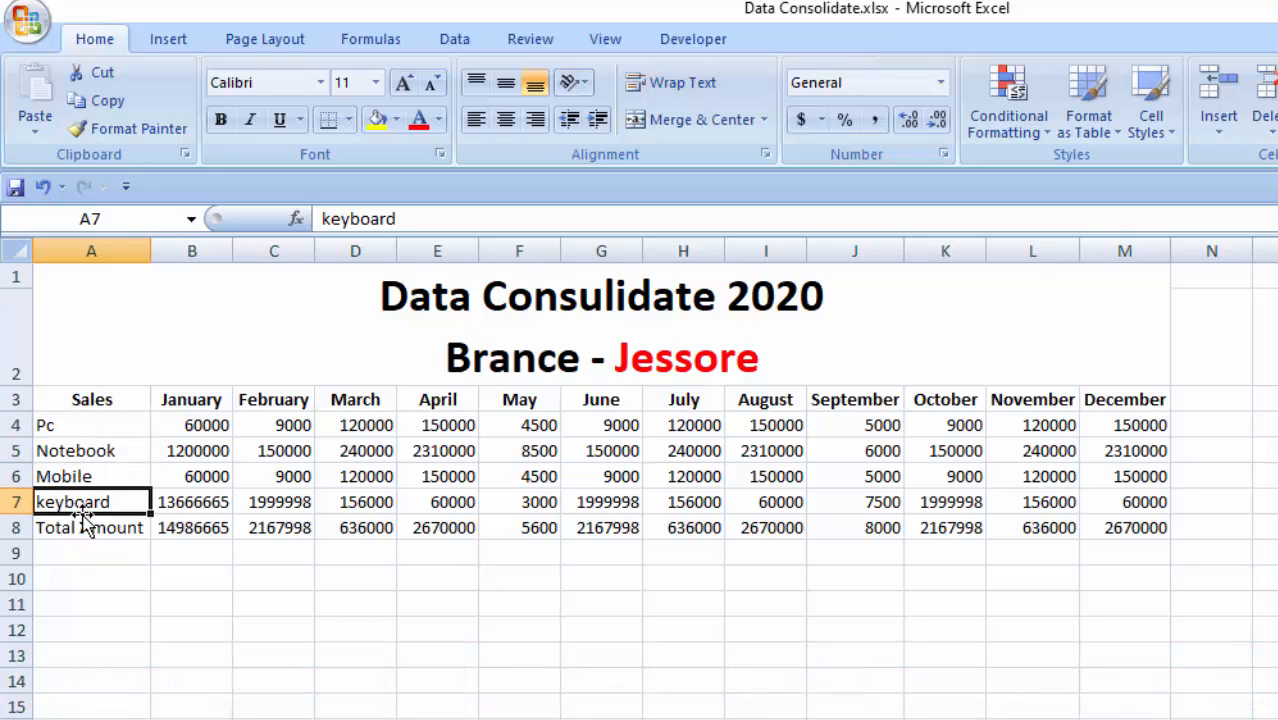
- Clear the contents of the Total Amount row, row 8, on the Jessore branch sheet
left_click(17, 530)
key("Delete")
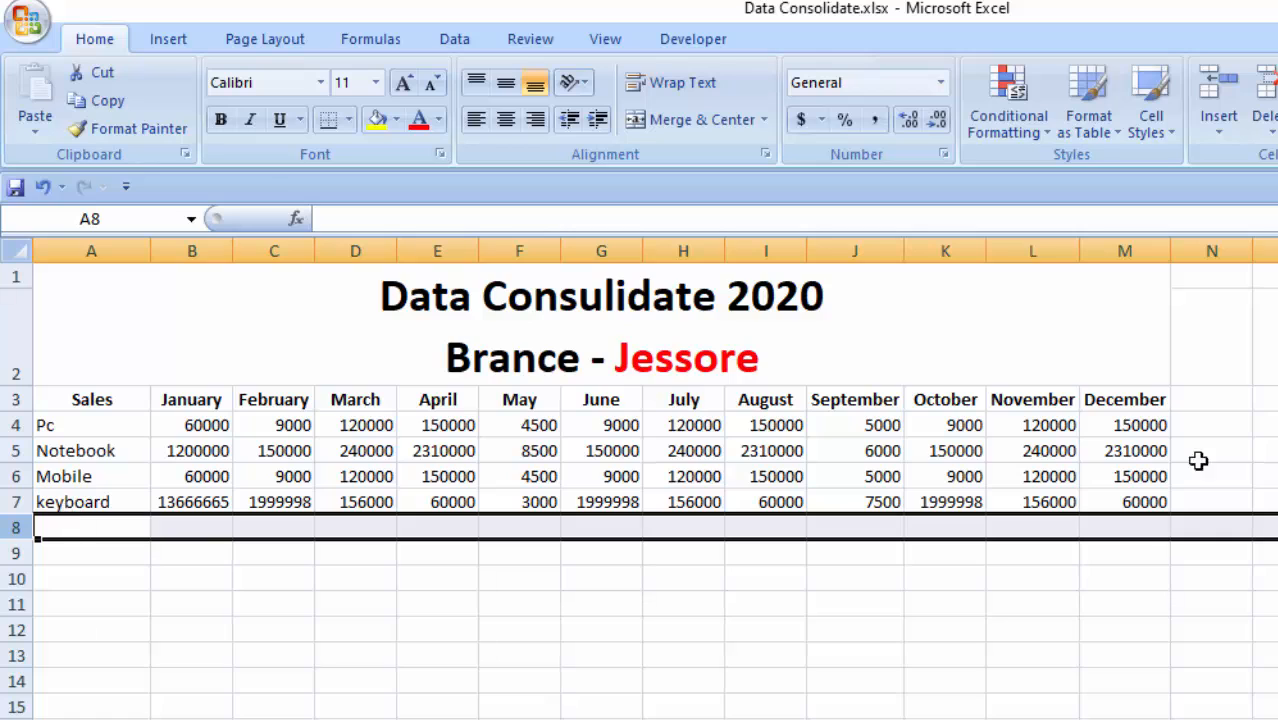
- Examine the January and February sales values of all four products on the Jessore branch sheet
left_click_drag(191, 400, 194, 502)
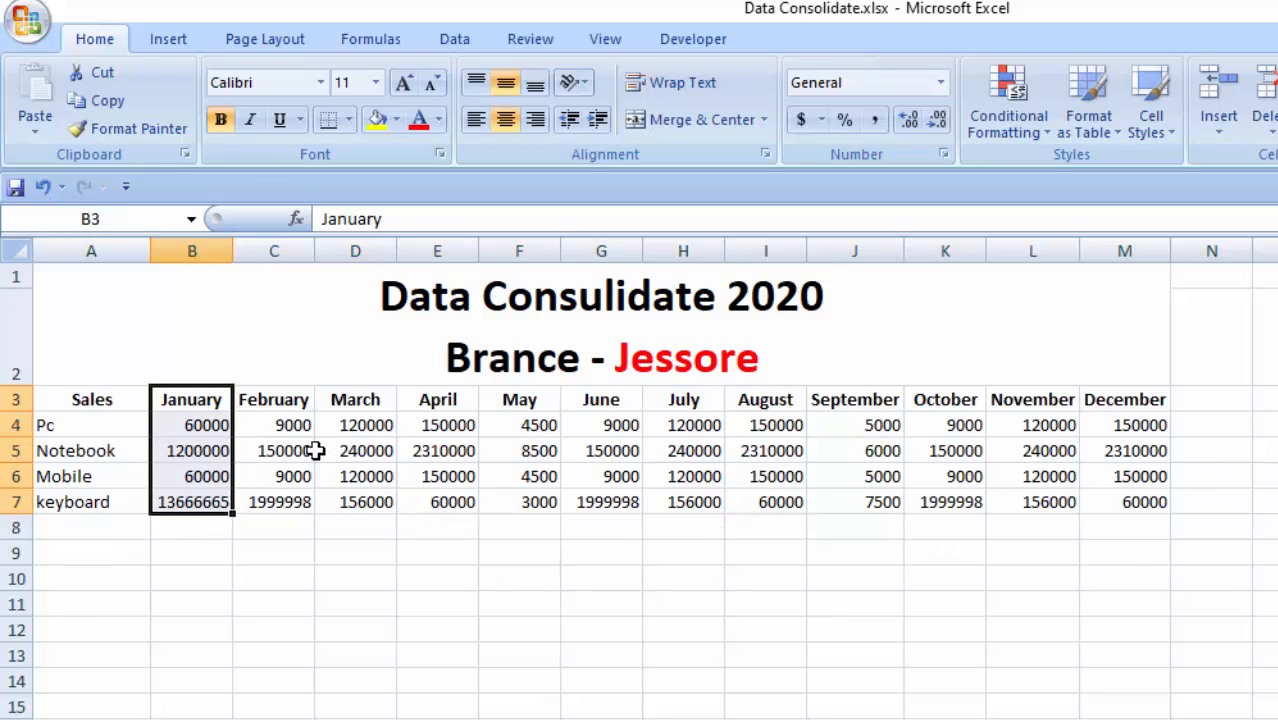
left_click(163, 547)
left_click_drag(215, 401, 207, 523)
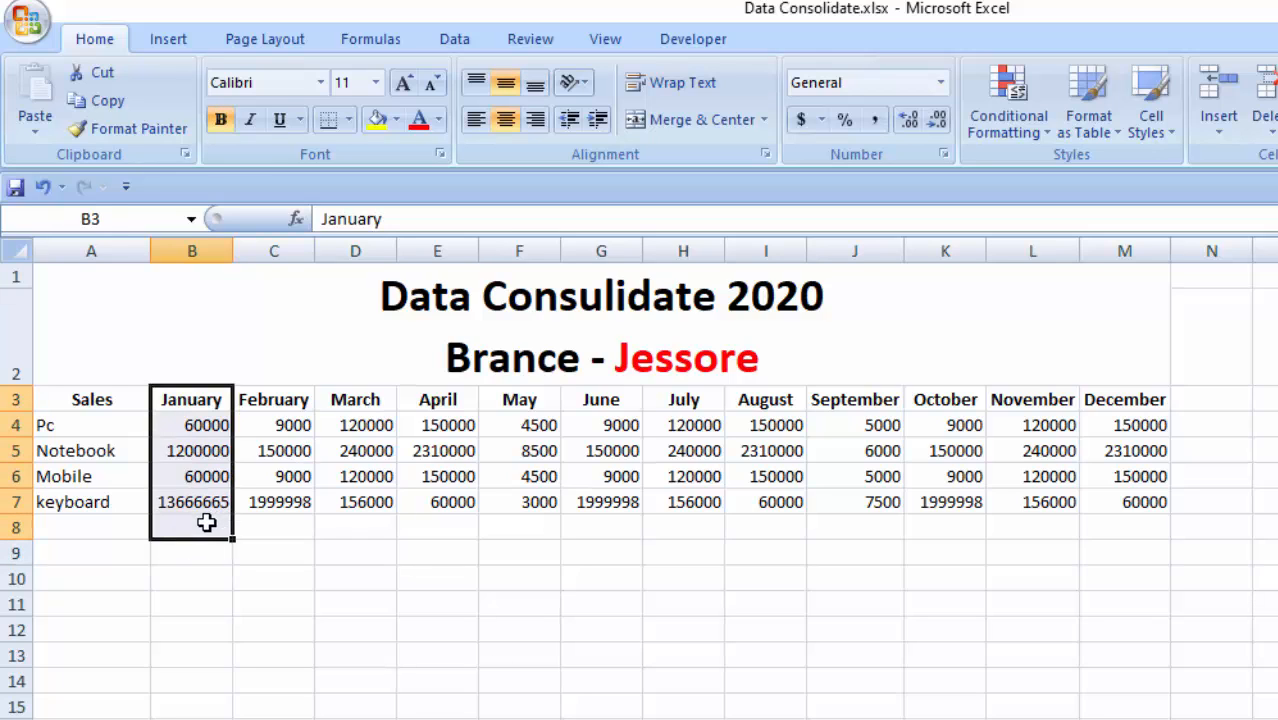
left_click_drag(294, 403, 284, 502)
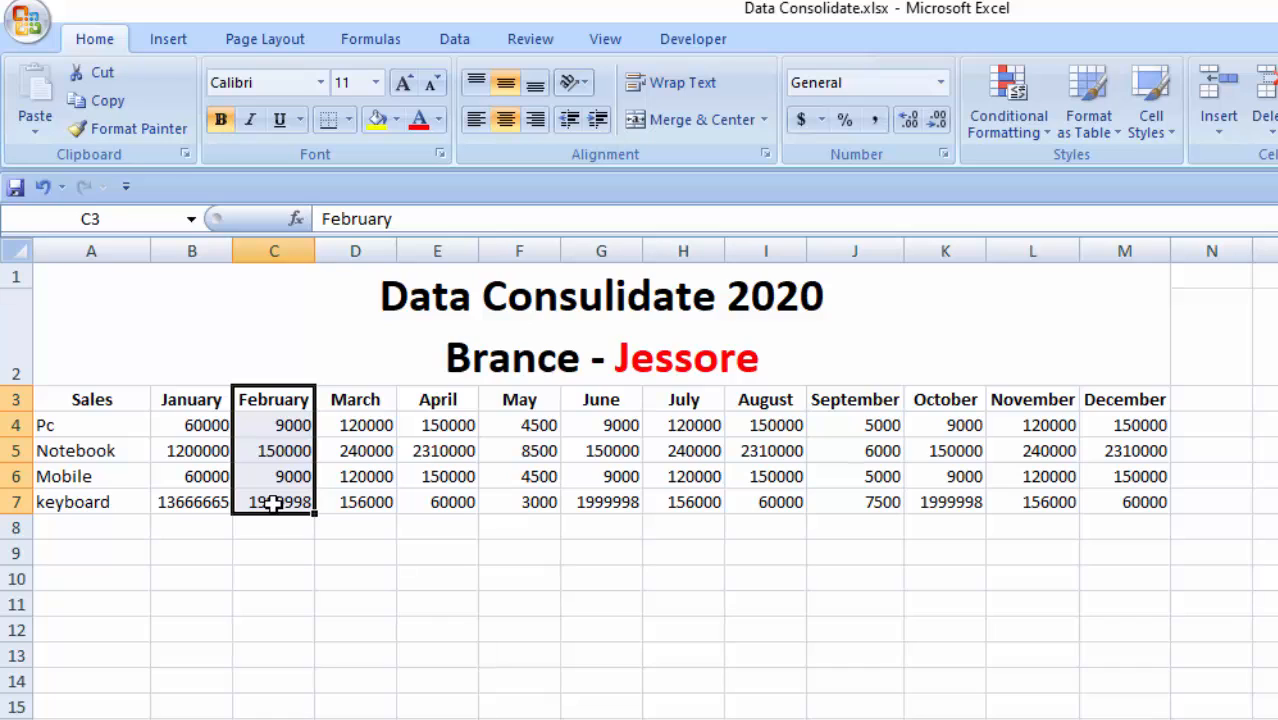
- Examine the monthly sales values of all four products from March through December on the Jessore branch sheet
left_click_drag(353, 398, 375, 502)
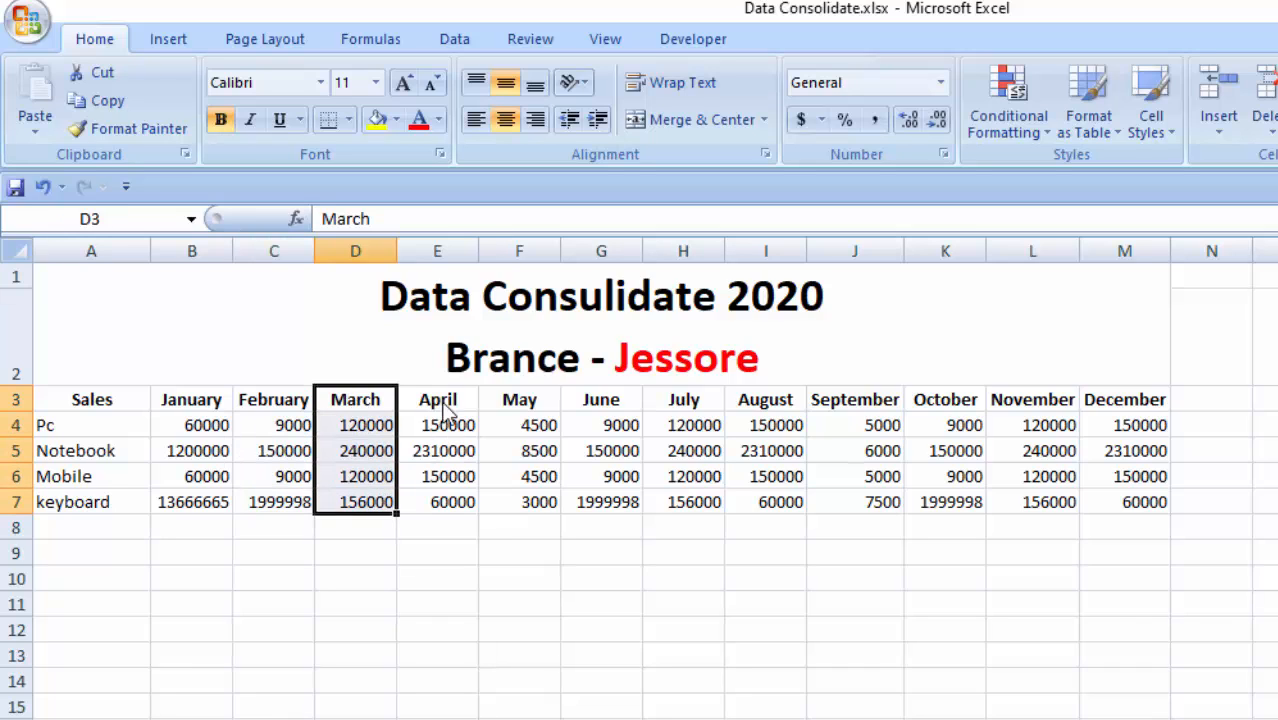
left_click_drag(446, 411, 453, 515)
left_click_drag(518, 402, 548, 528)
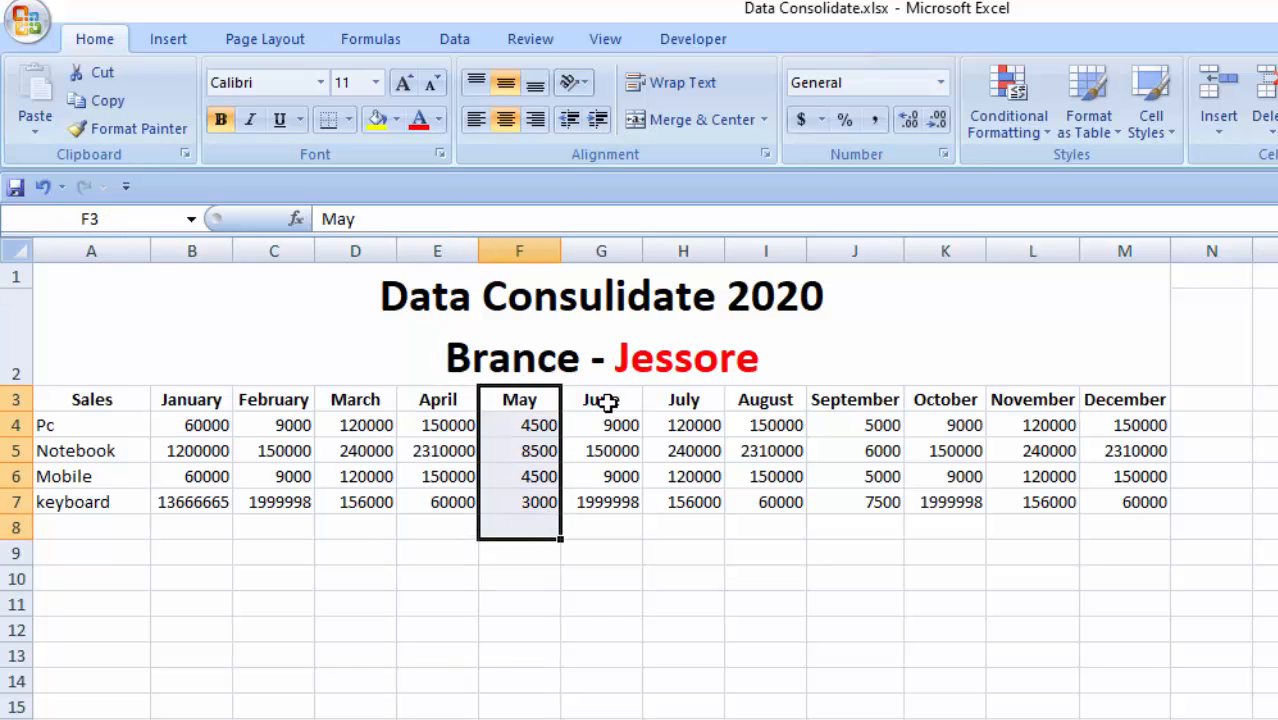
left_click_drag(607, 402, 610, 528)
left_click_drag(699, 401, 708, 507)
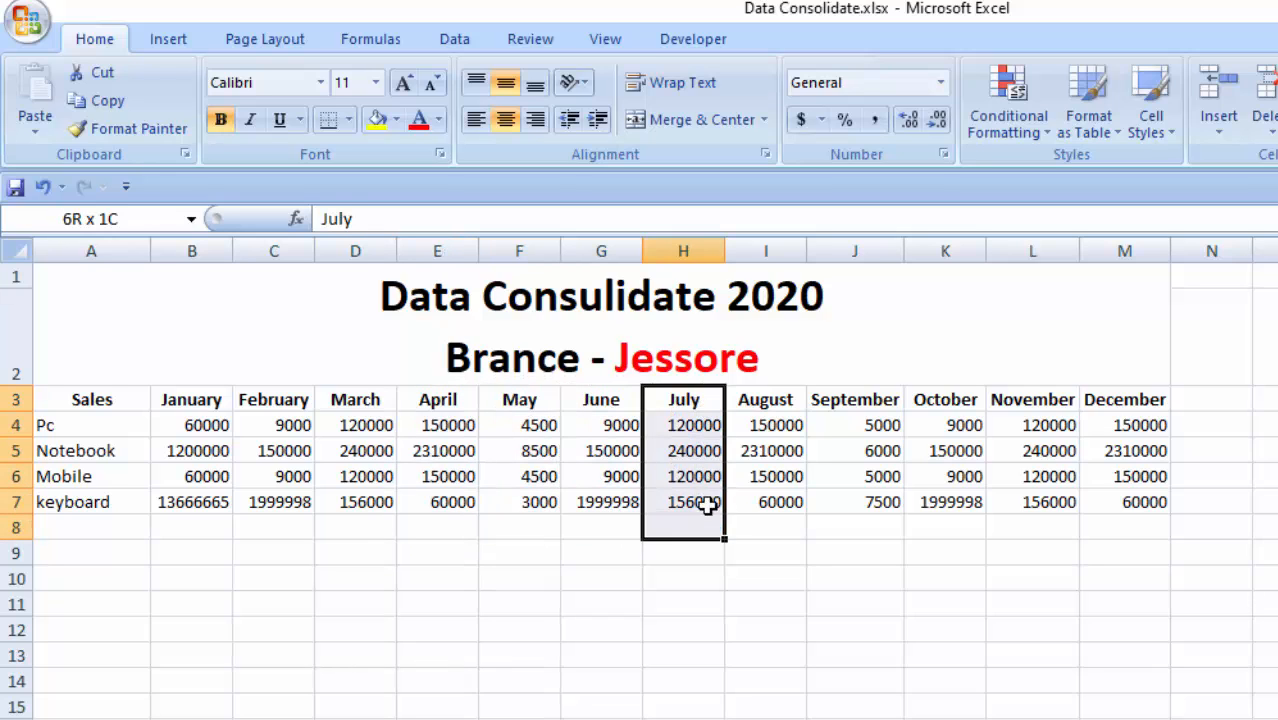
left_click_drag(768, 405, 775, 510)
left_click_drag(832, 406, 852, 505)
left_click_drag(933, 400, 945, 506)
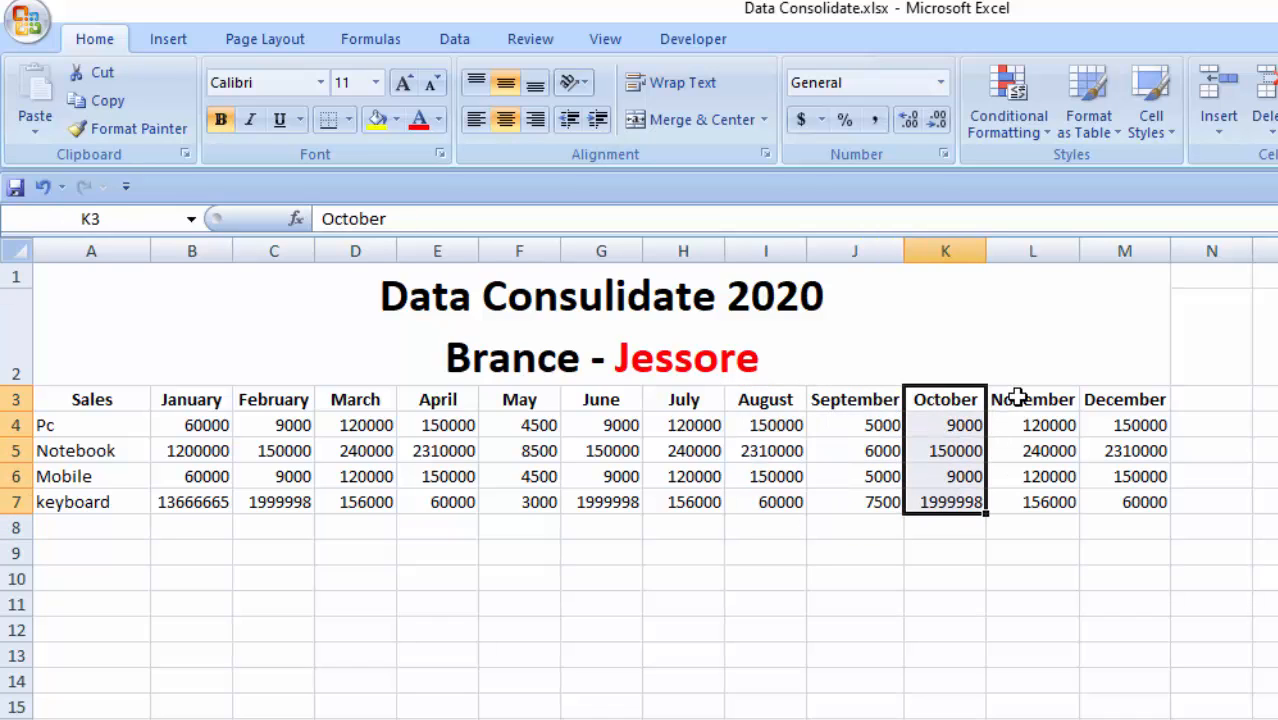
left_click_drag(1017, 397, 1030, 505)
left_click_drag(1130, 403, 1140, 505)
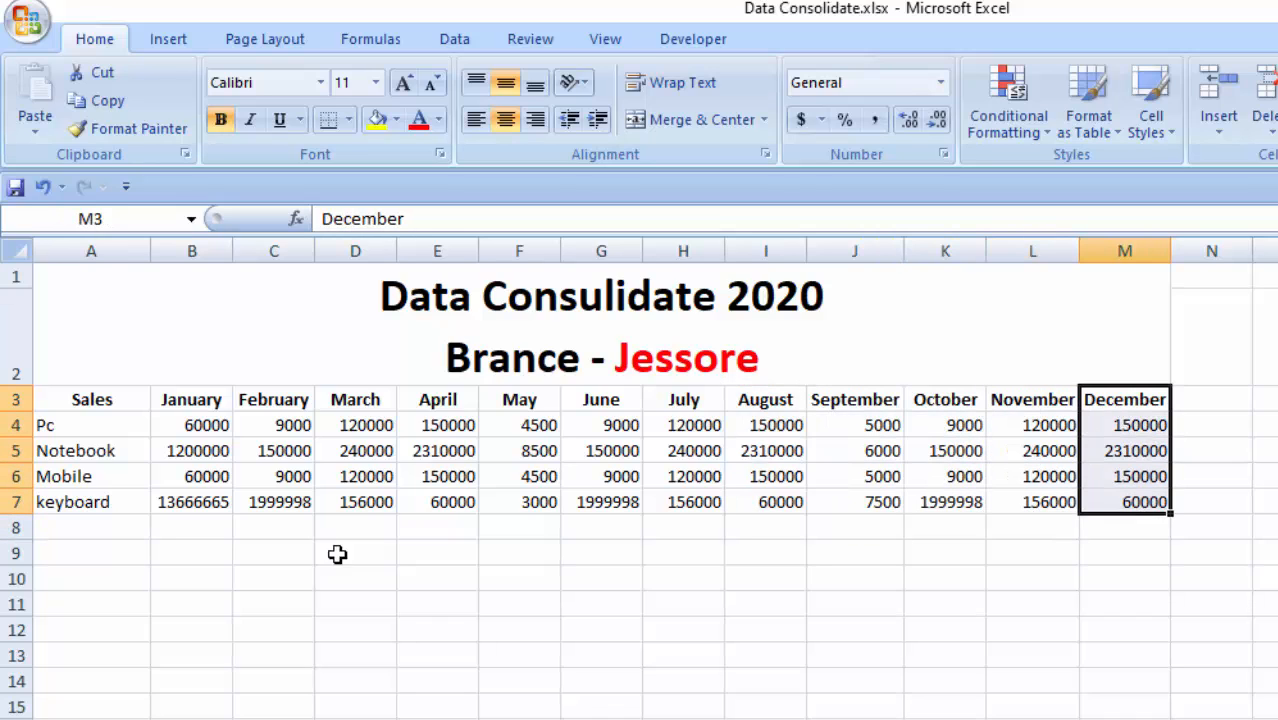
- Enter the column header Total in N3, beside December, on the Jessore branch sheet
left_click(1222, 405)
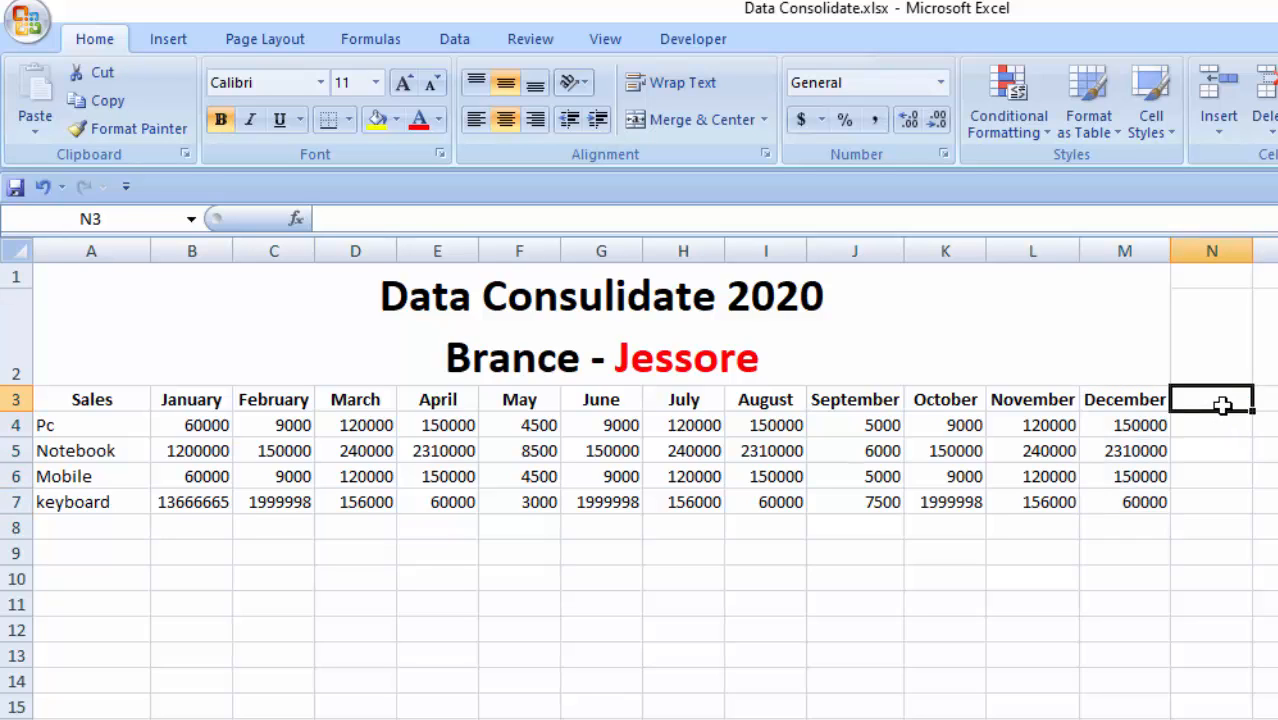
type("Total")
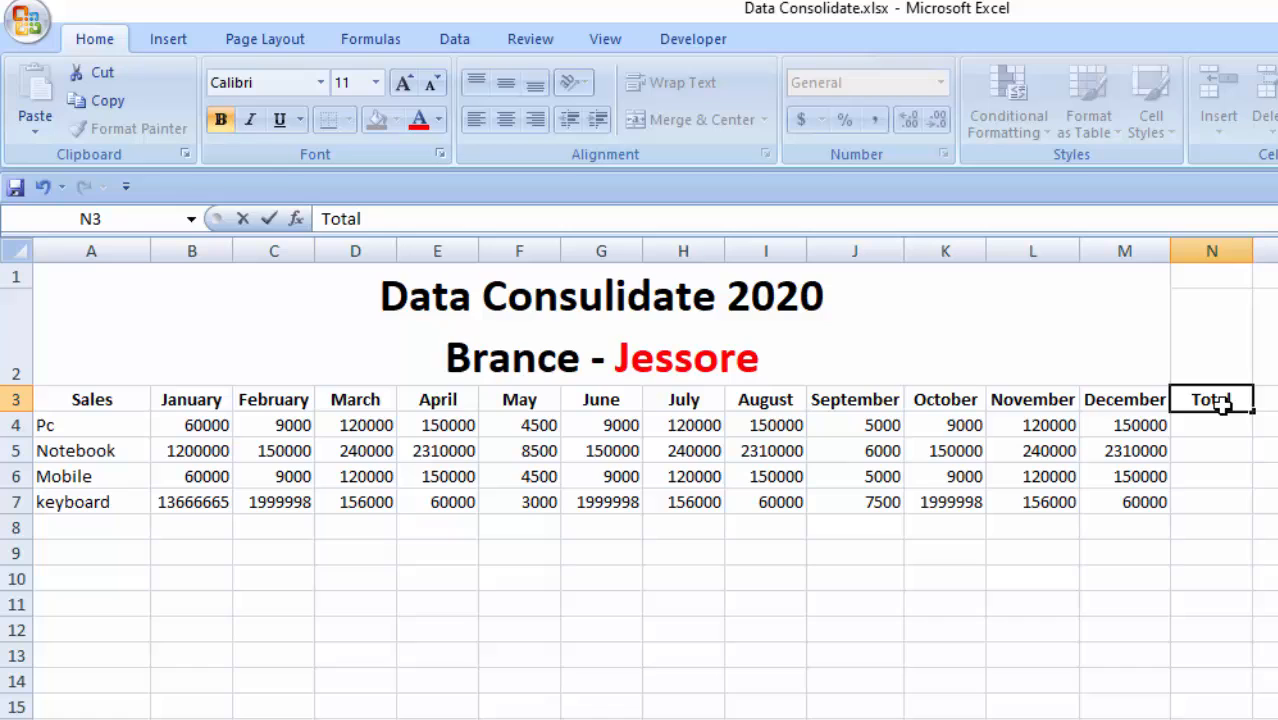
key("Return")
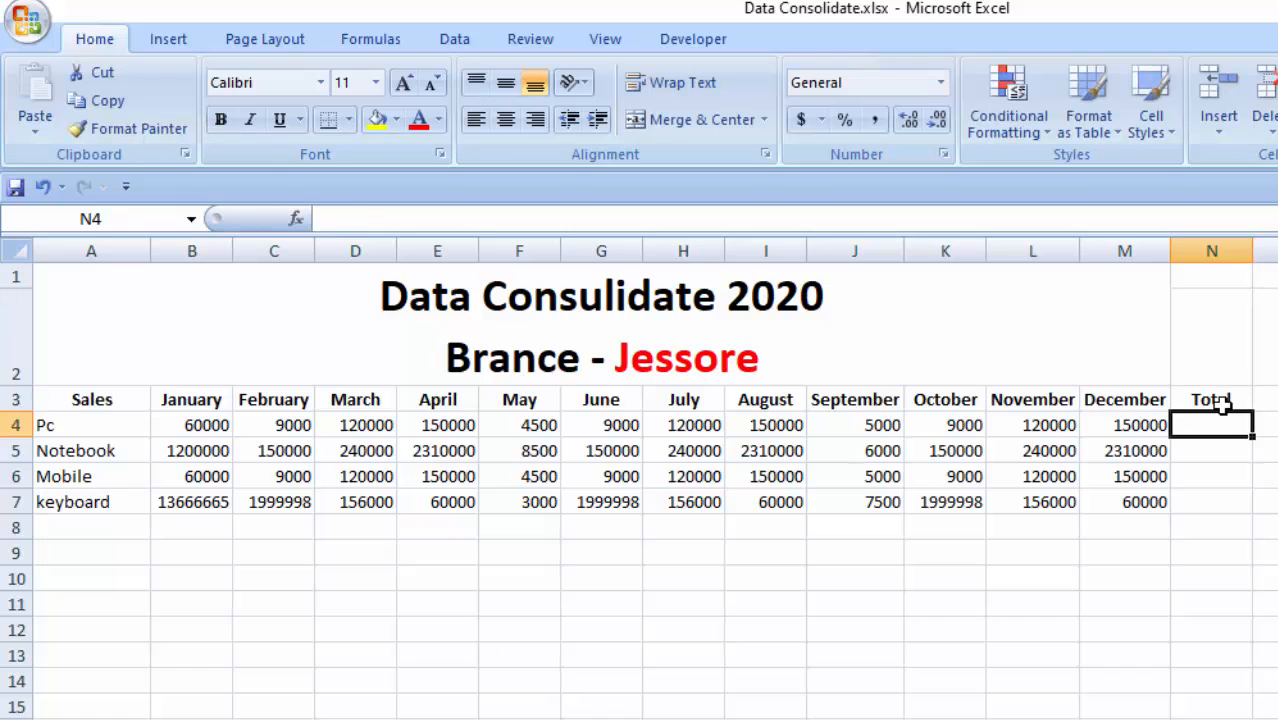
- Total the Pc row in N4 with =SUM(B4:M4) and fill the formula down to N7 on the Jessore branch sheet
type("=s")
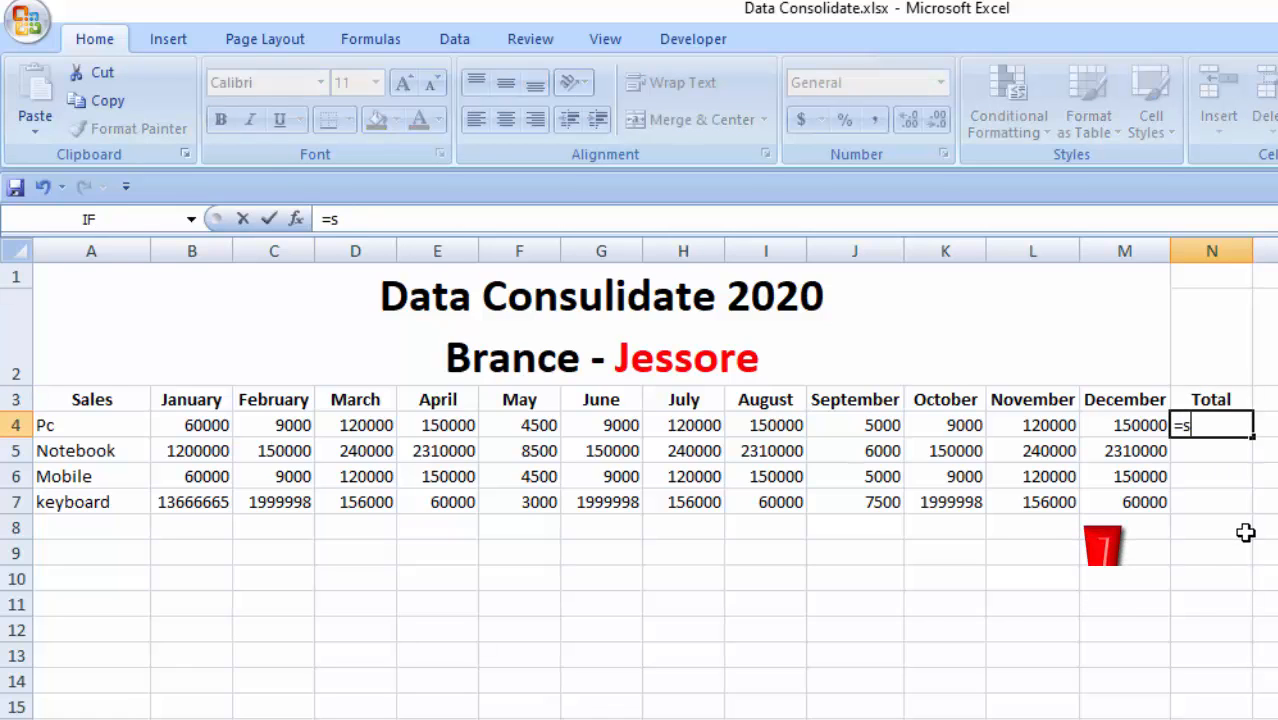
type("um")
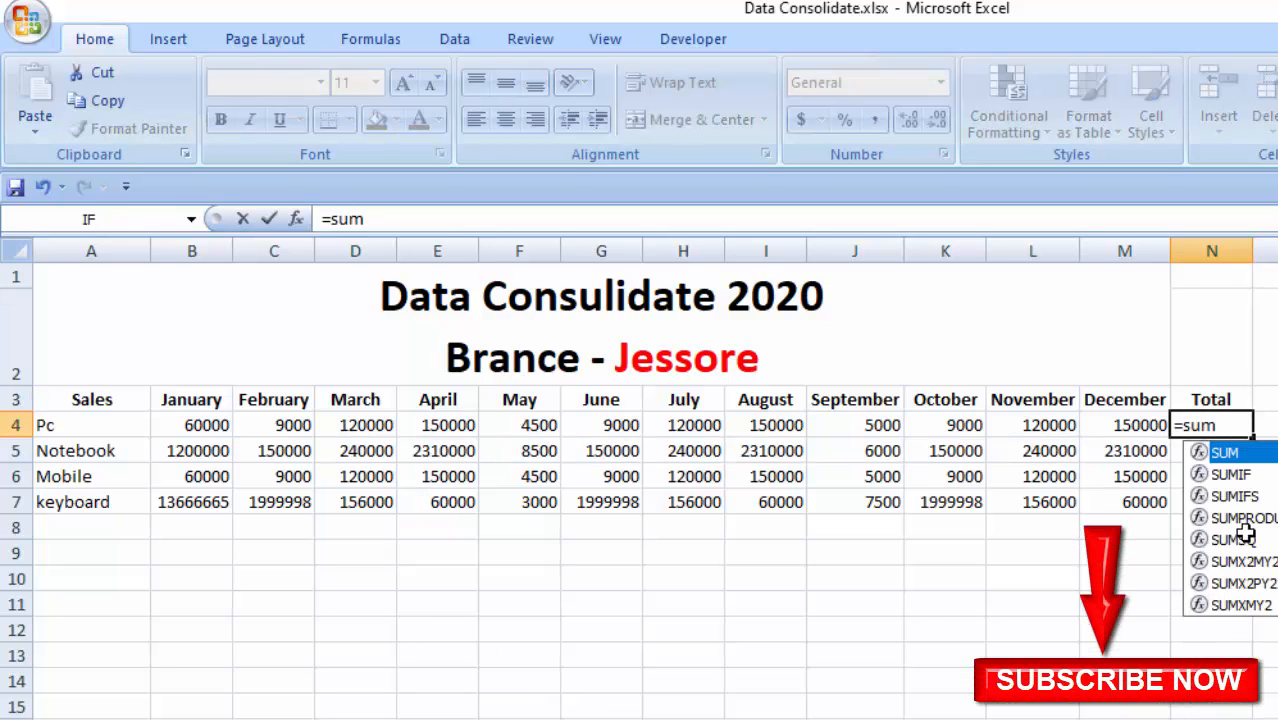
type("(")
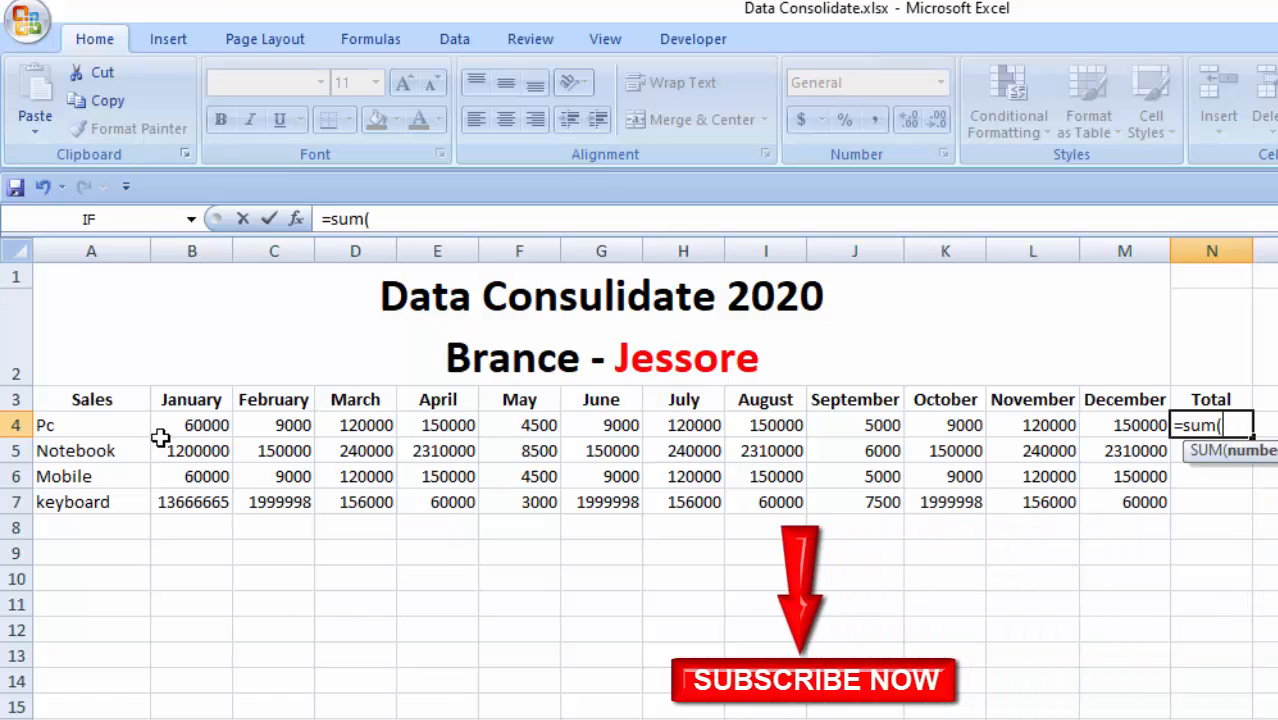
left_click_drag(186, 430, 1136, 425)
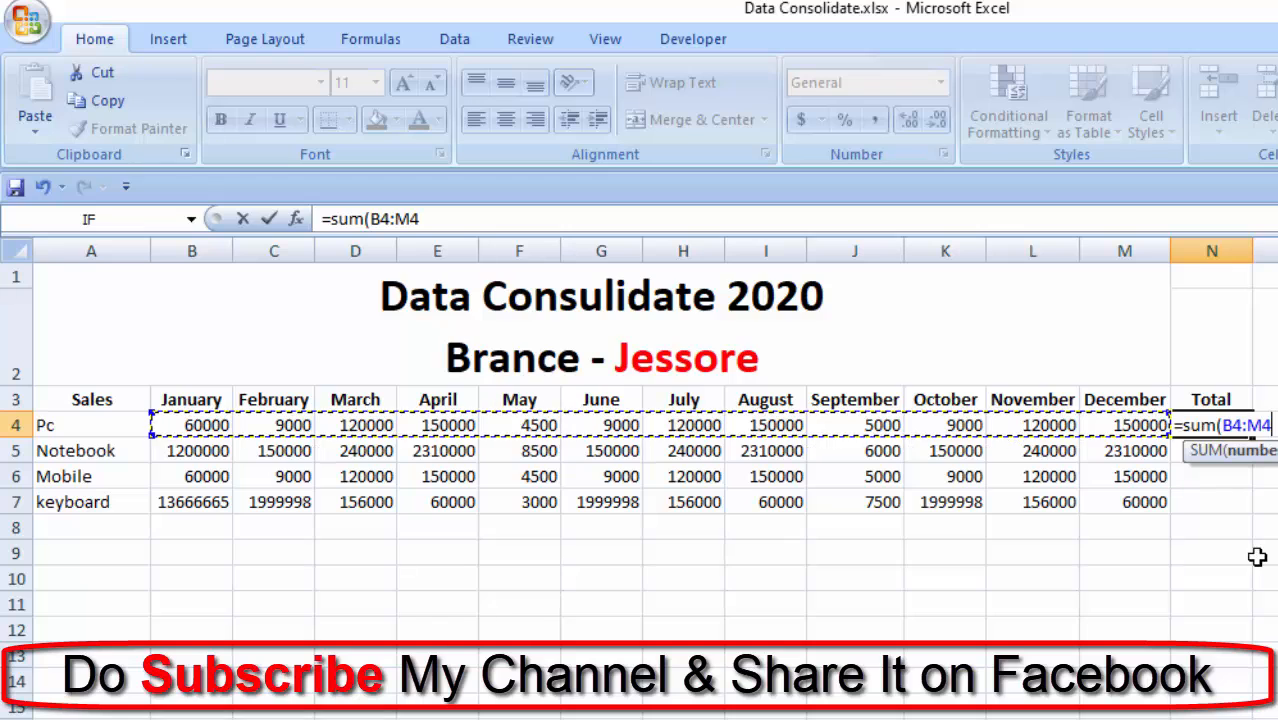
type(")")
key("Return")
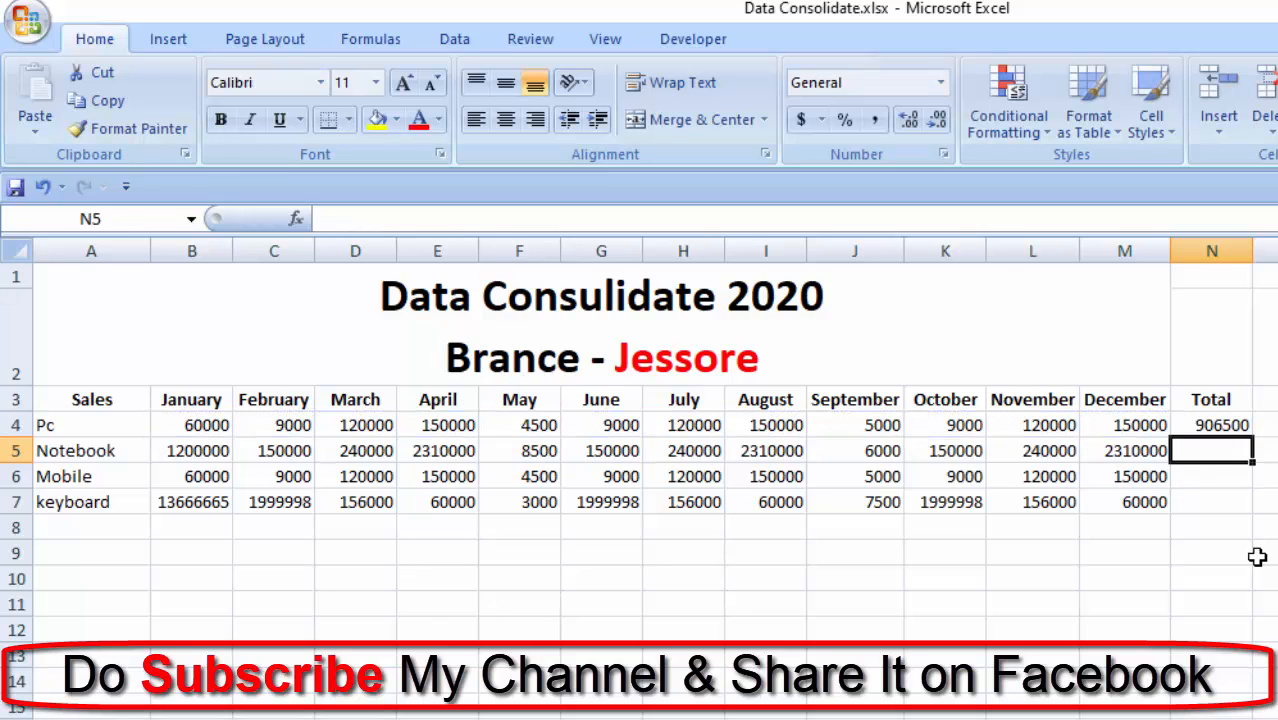
left_click(1226, 429)
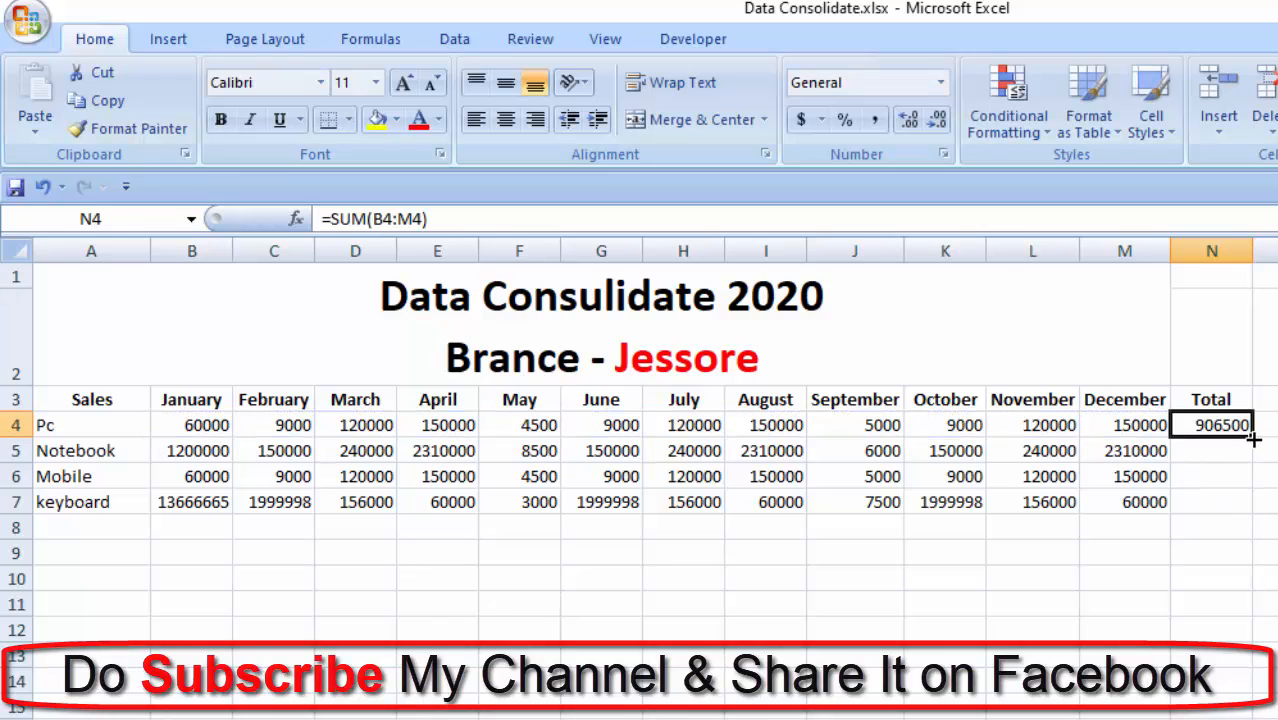
left_click_drag(1251, 438, 1228, 514)
left_click(117, 606)
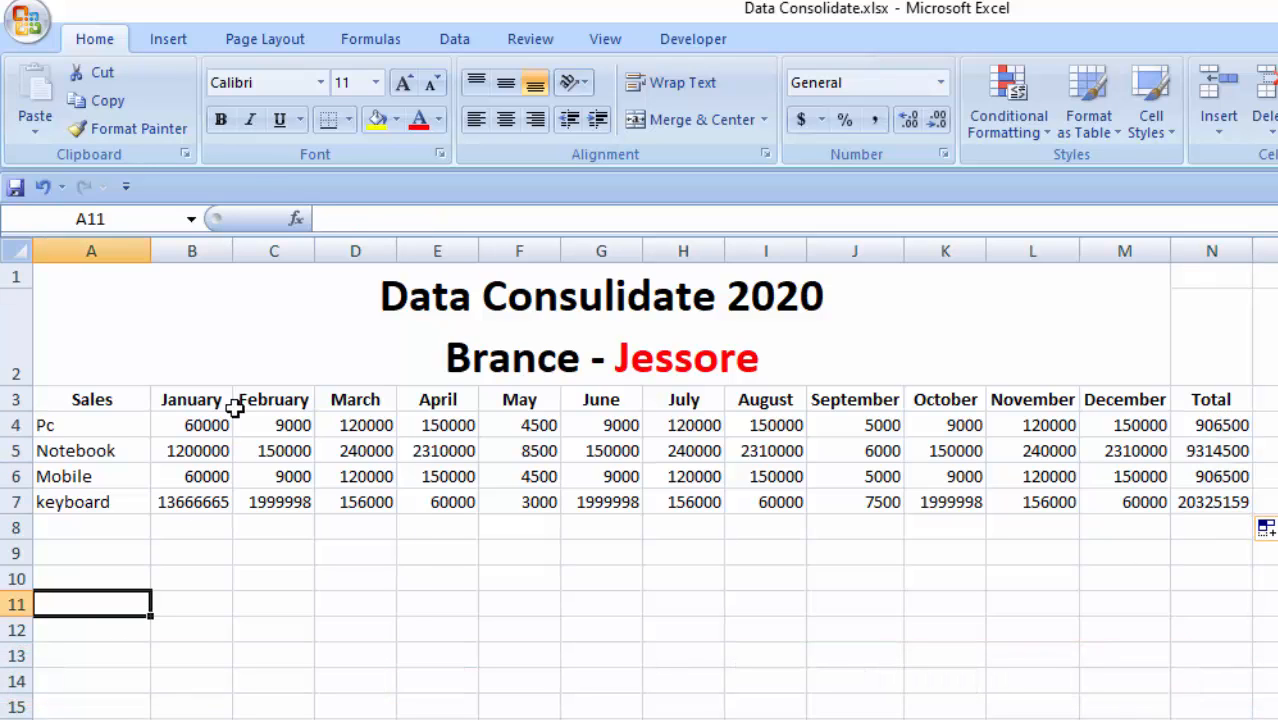
- Review each product's January to December values against its total in column N on the Jessore branch sheet
left_click_drag(200, 422, 1125, 427)
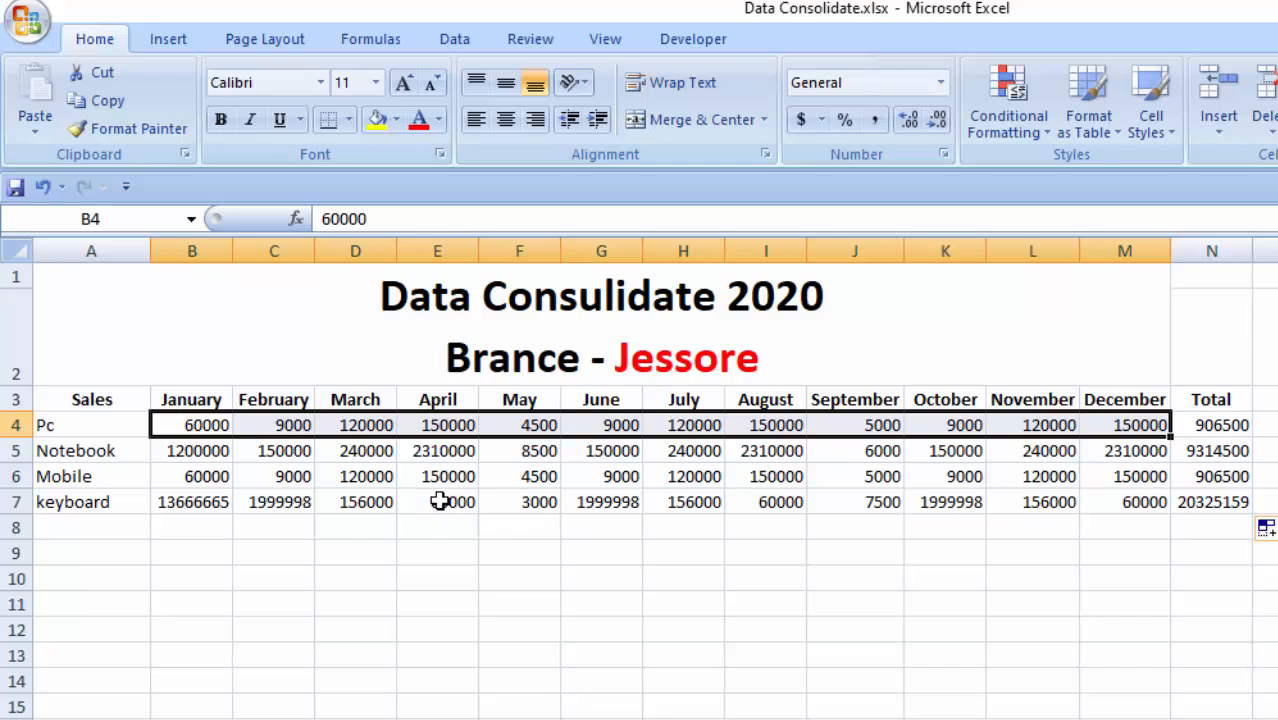
left_click_drag(165, 451, 1135, 443)
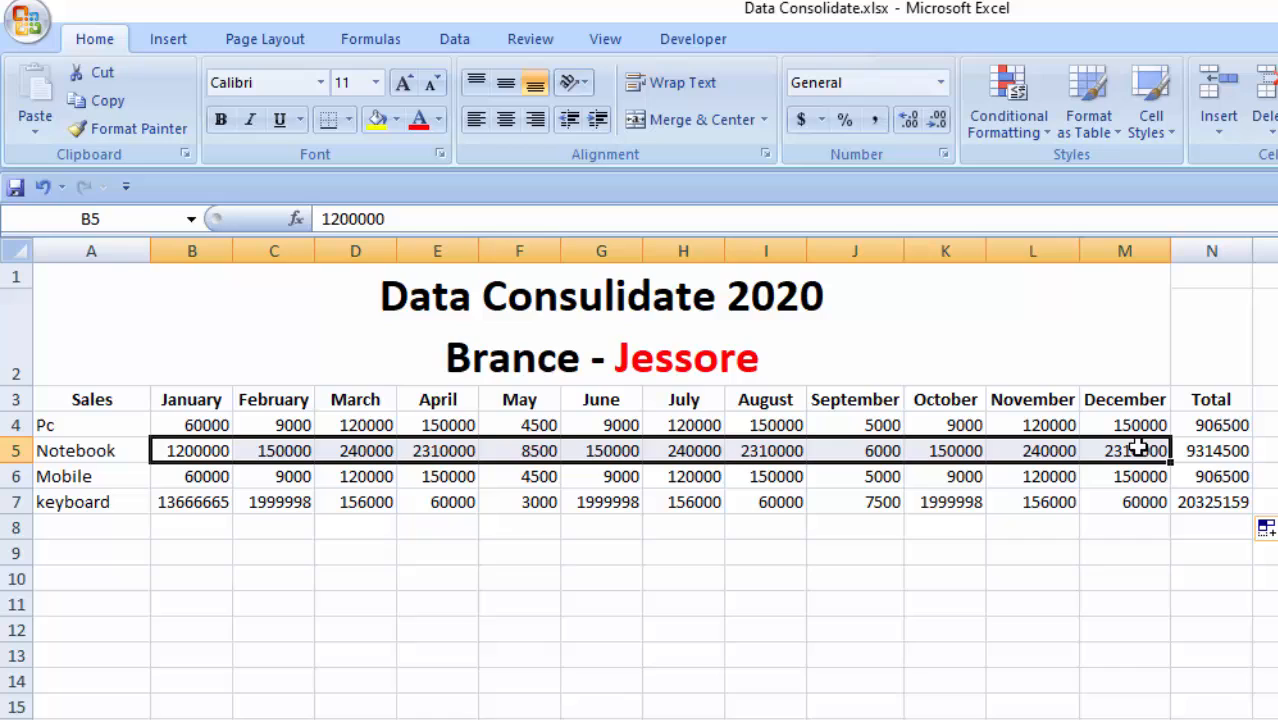
left_click(1205, 456)
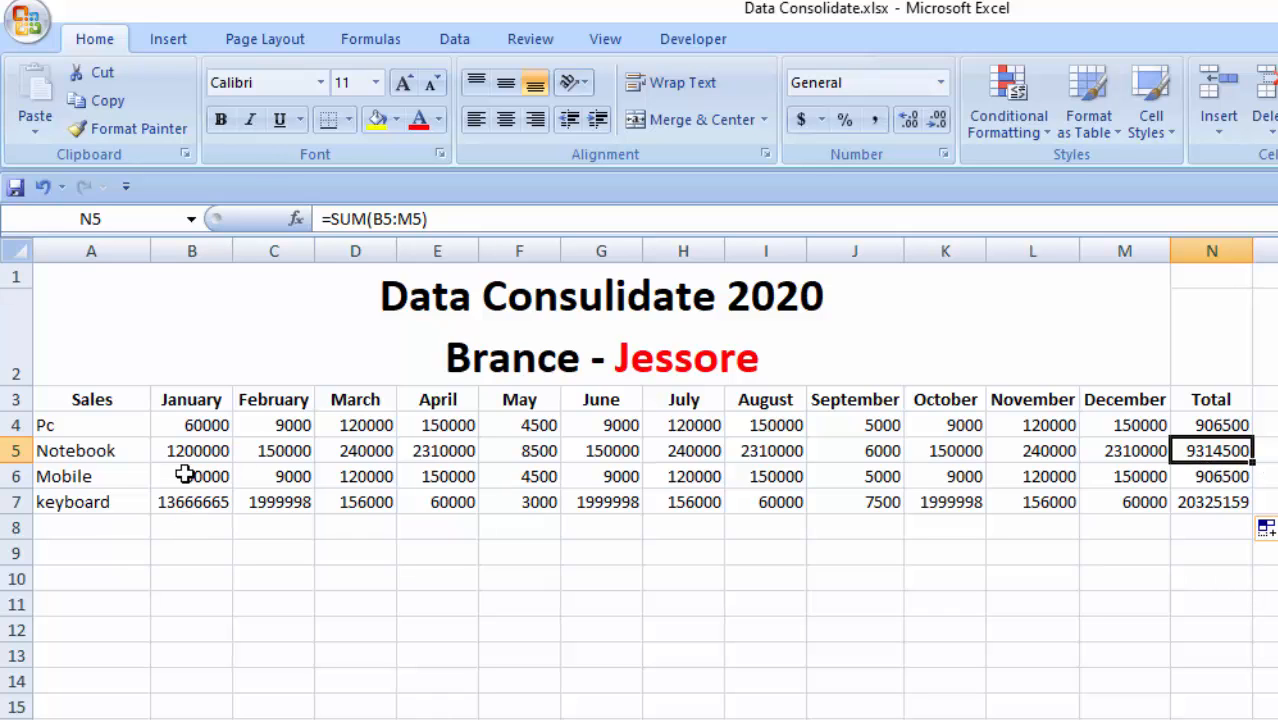
left_click_drag(185, 476, 1165, 482)
left_click(1215, 483)
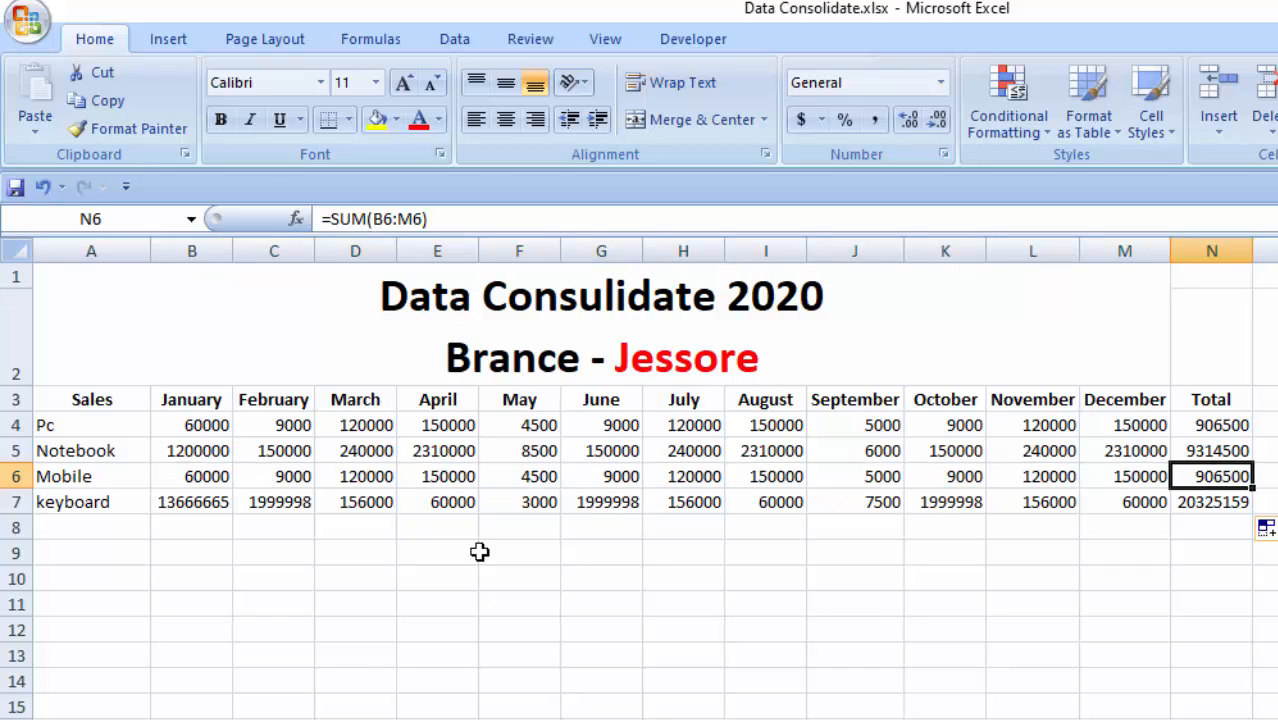
left_click(192, 502)
left_click_drag(192, 502, 1130, 510)
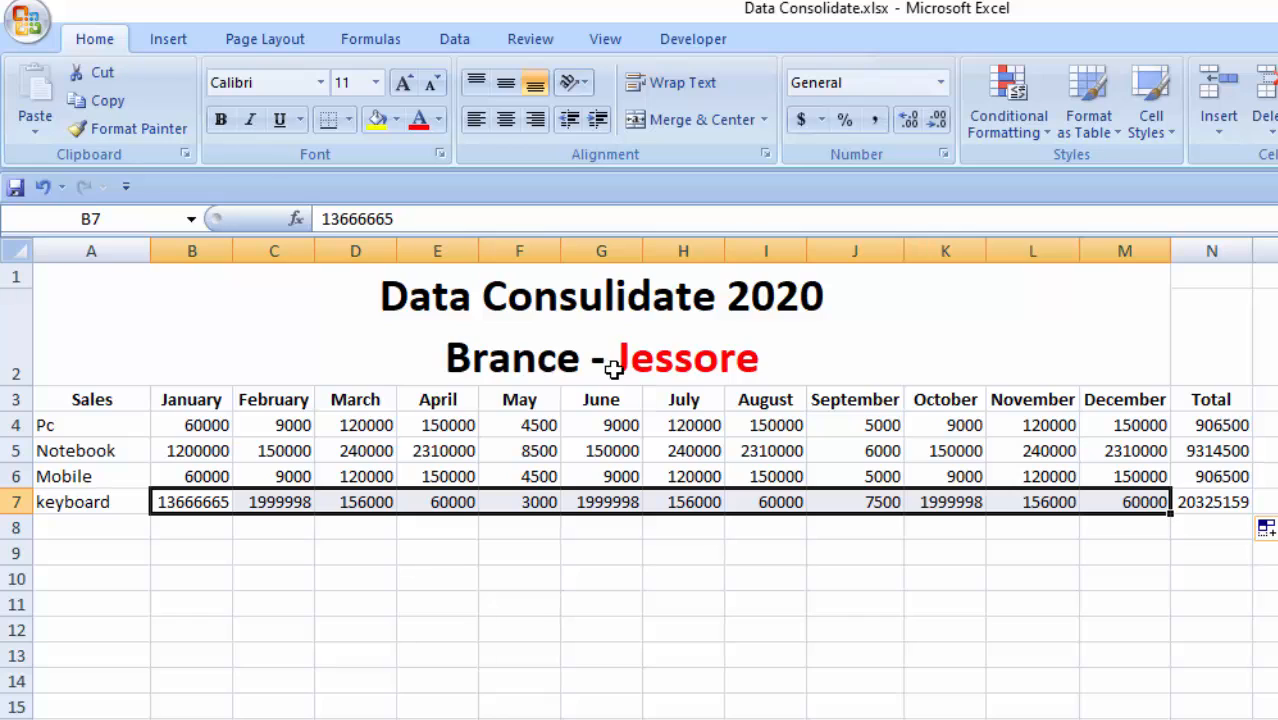
left_click(1230, 506)
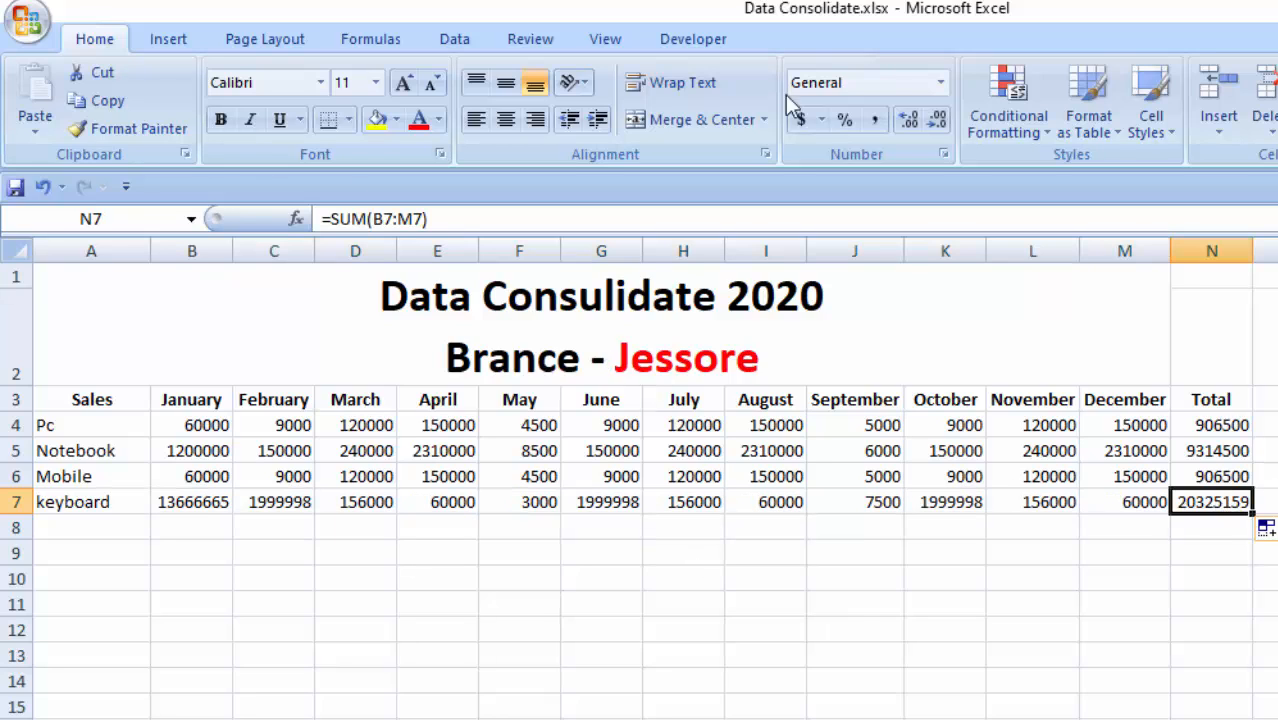
- Open the Kustia branch sheet and review its title and the product names in column A
left_click(440, 718)
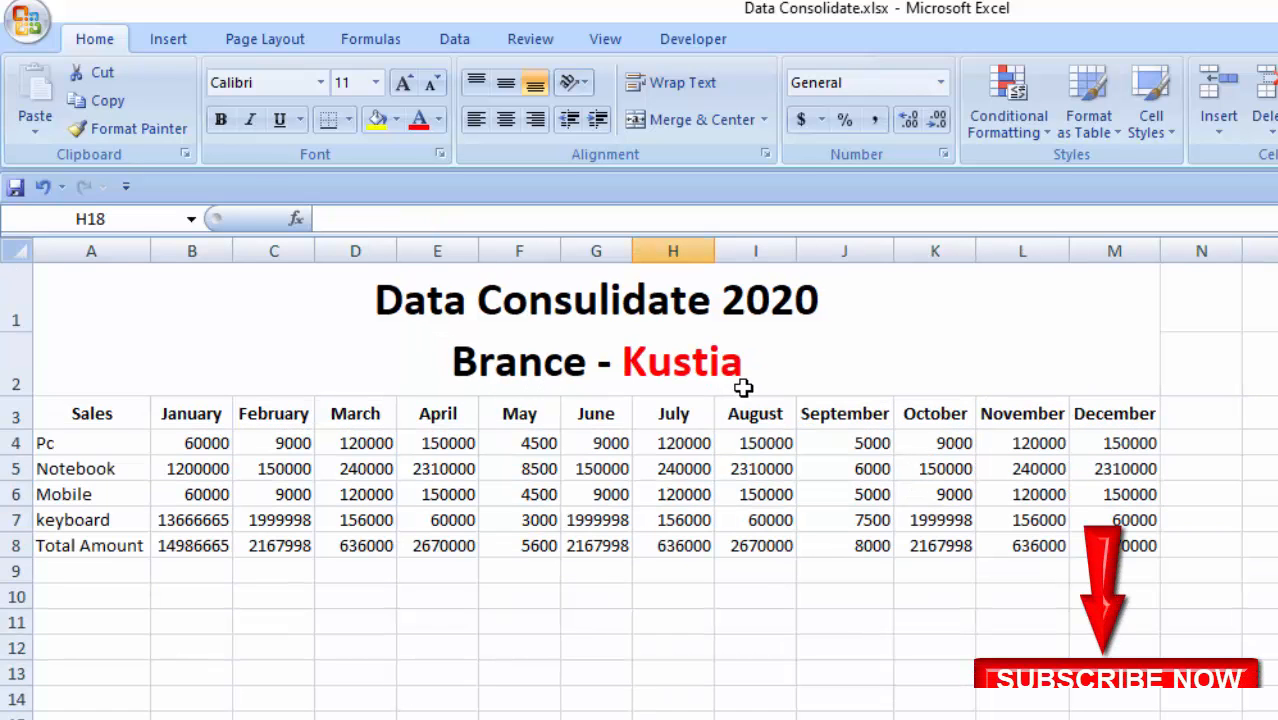
left_click(713, 388)
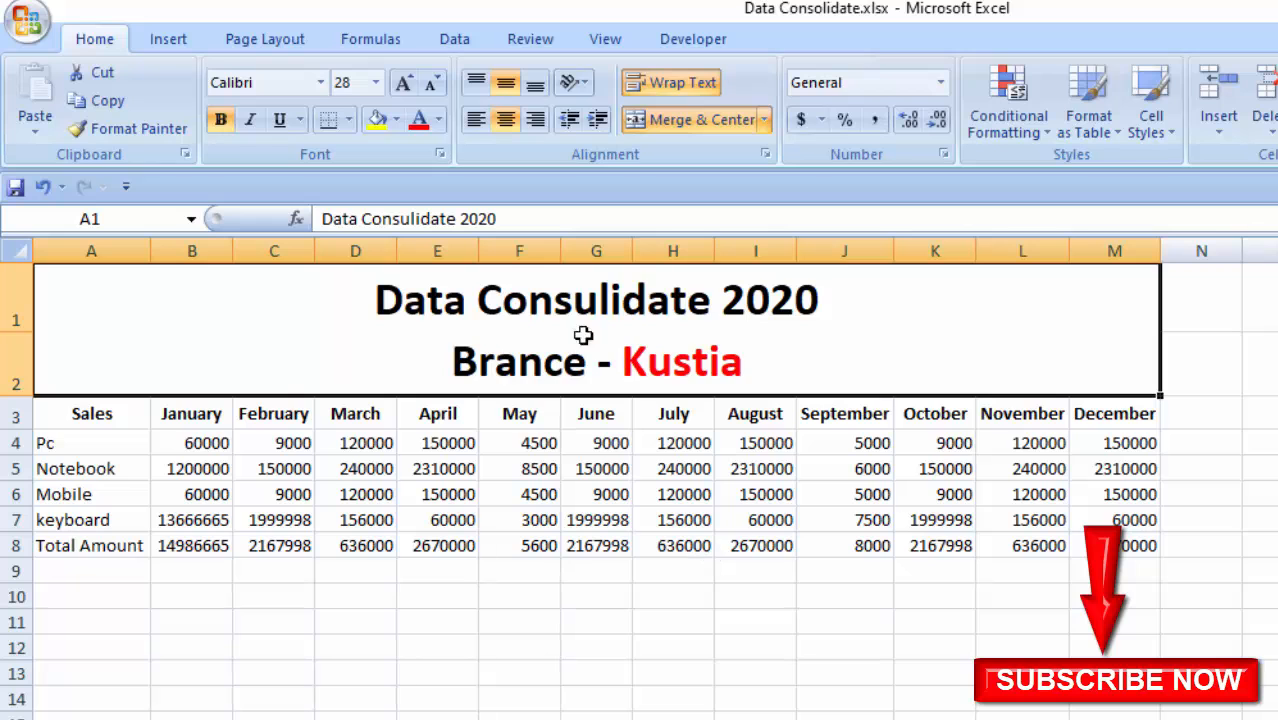
left_click_drag(83, 414, 100, 548)
left_click(73, 445)
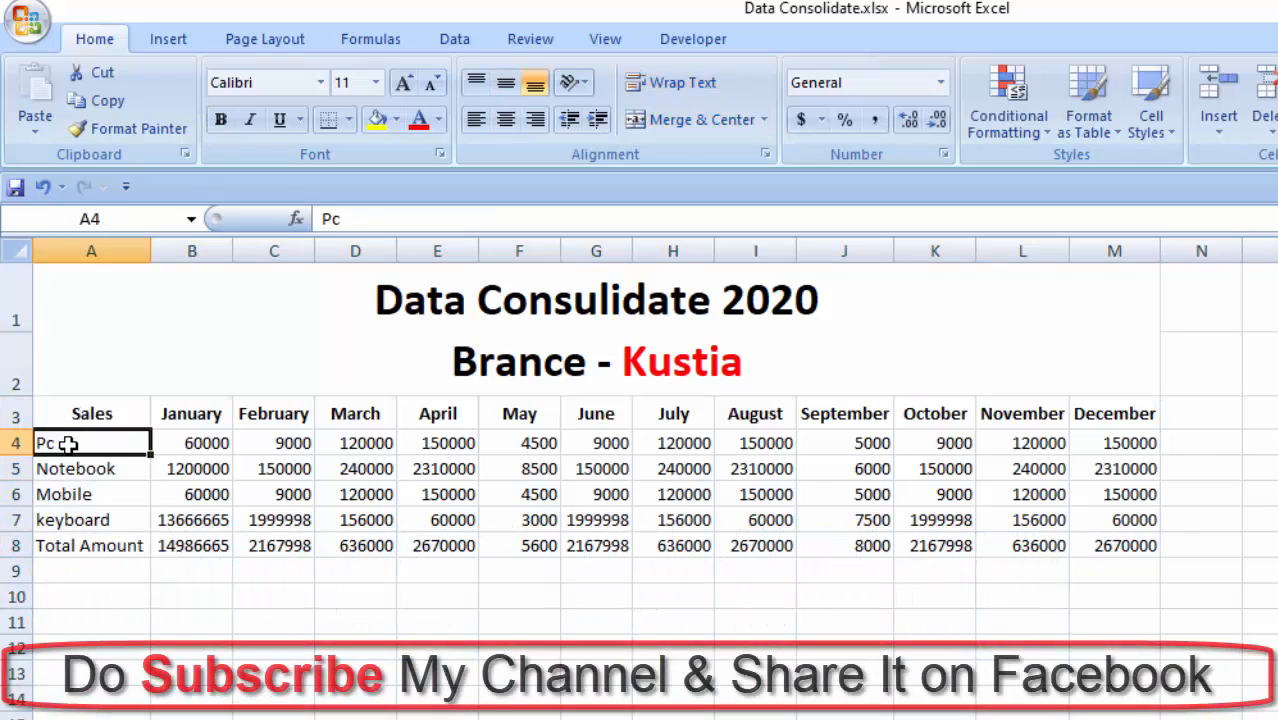
left_click(92, 472)
left_click(98, 497)
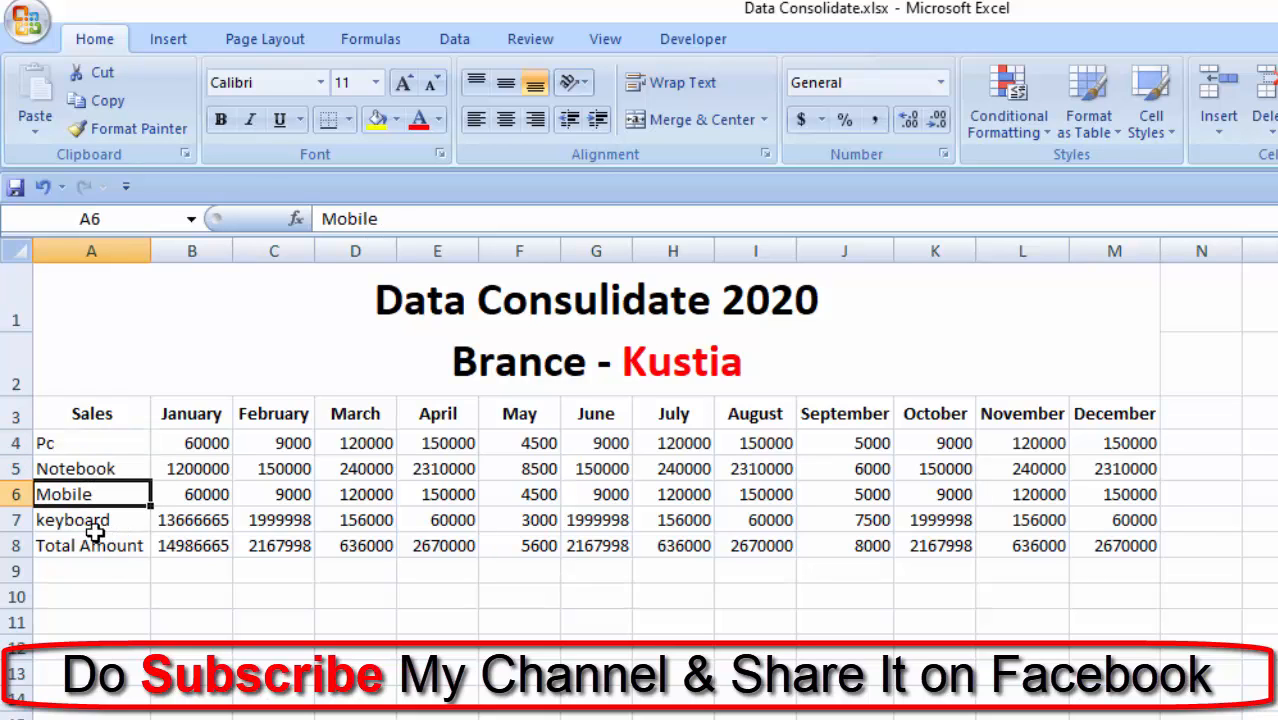
left_click(95, 528)
- Clear the contents of the Total Amount row, row 8, and enter the header Total in N3 on the Kustia branch sheet
left_click(9, 548)
key("Delete")
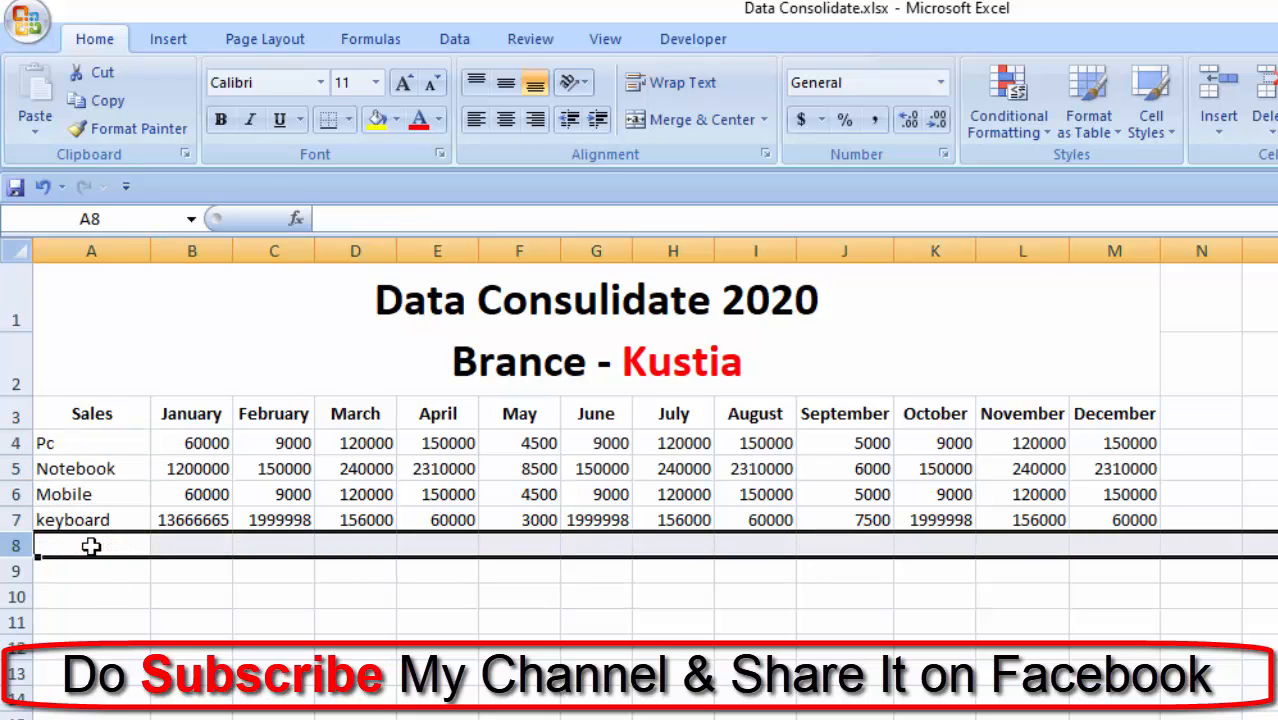
left_click(1205, 413)
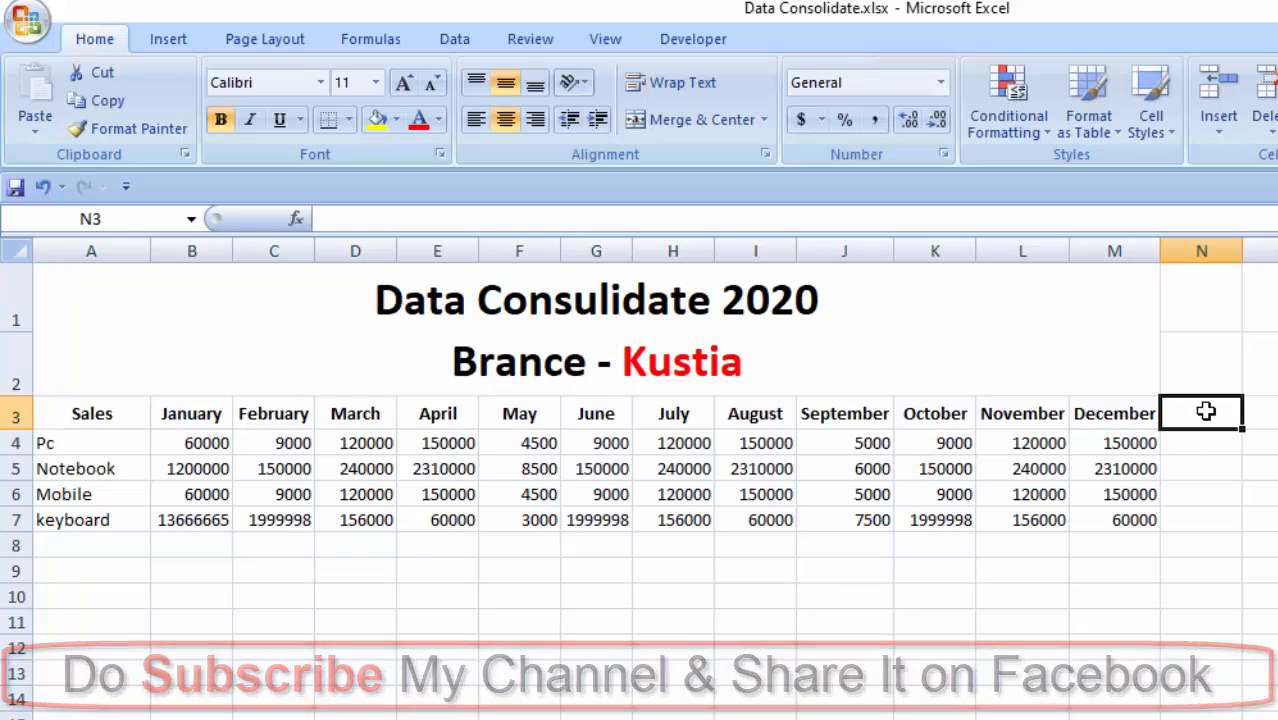
type("Total")
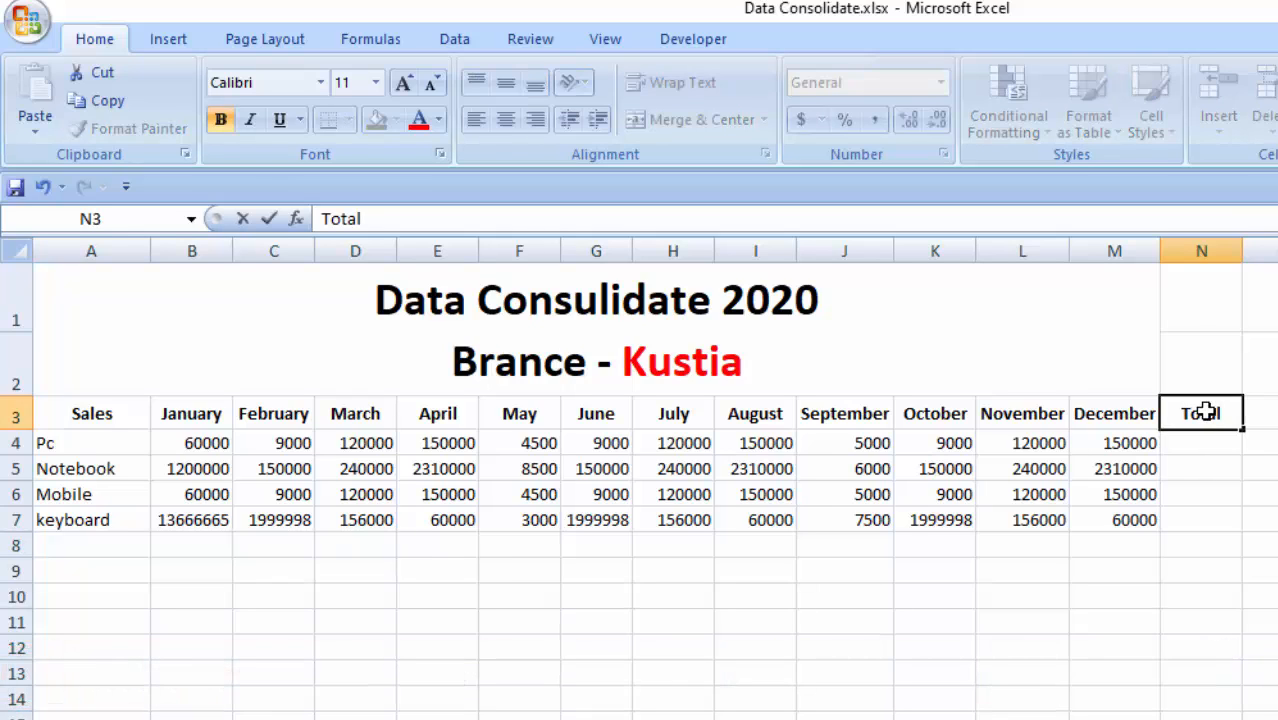
key("Return")
- Total the Pc row in N4 with =SUM(B4:M4) and fill the formula down to N7 on the Kustia branch sheet
type("=")
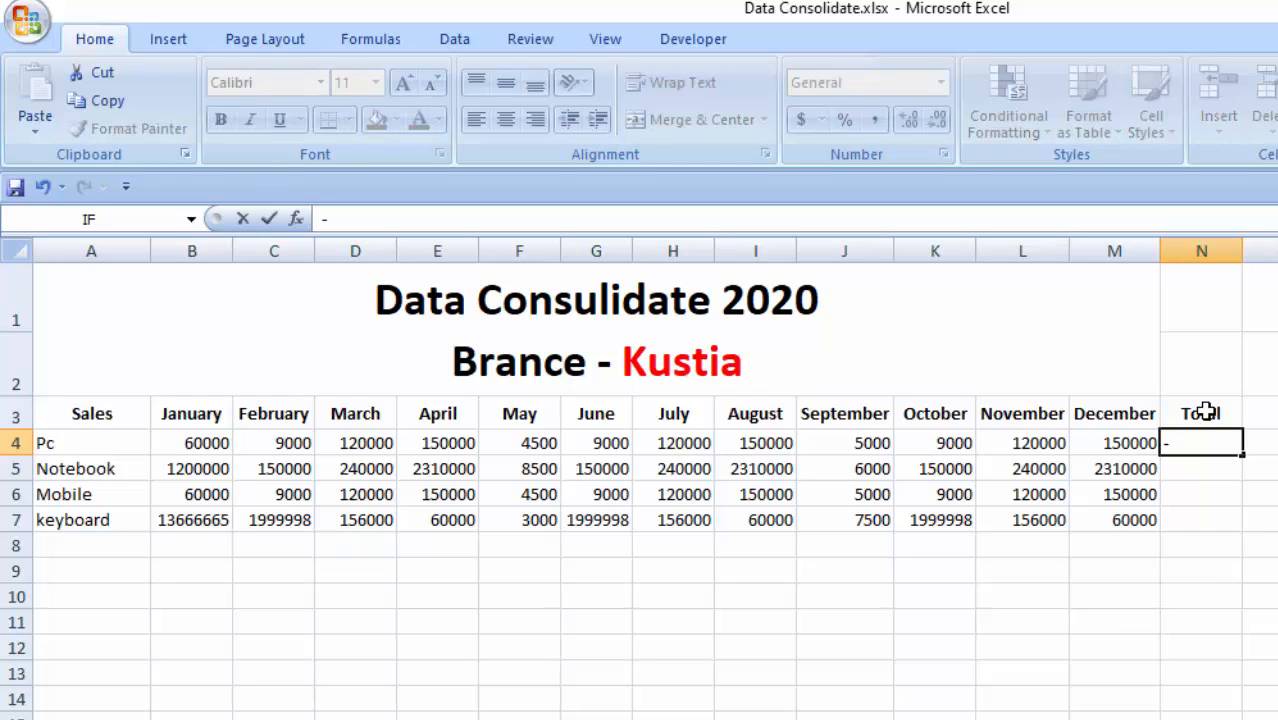
key("Escape")
type("=su")
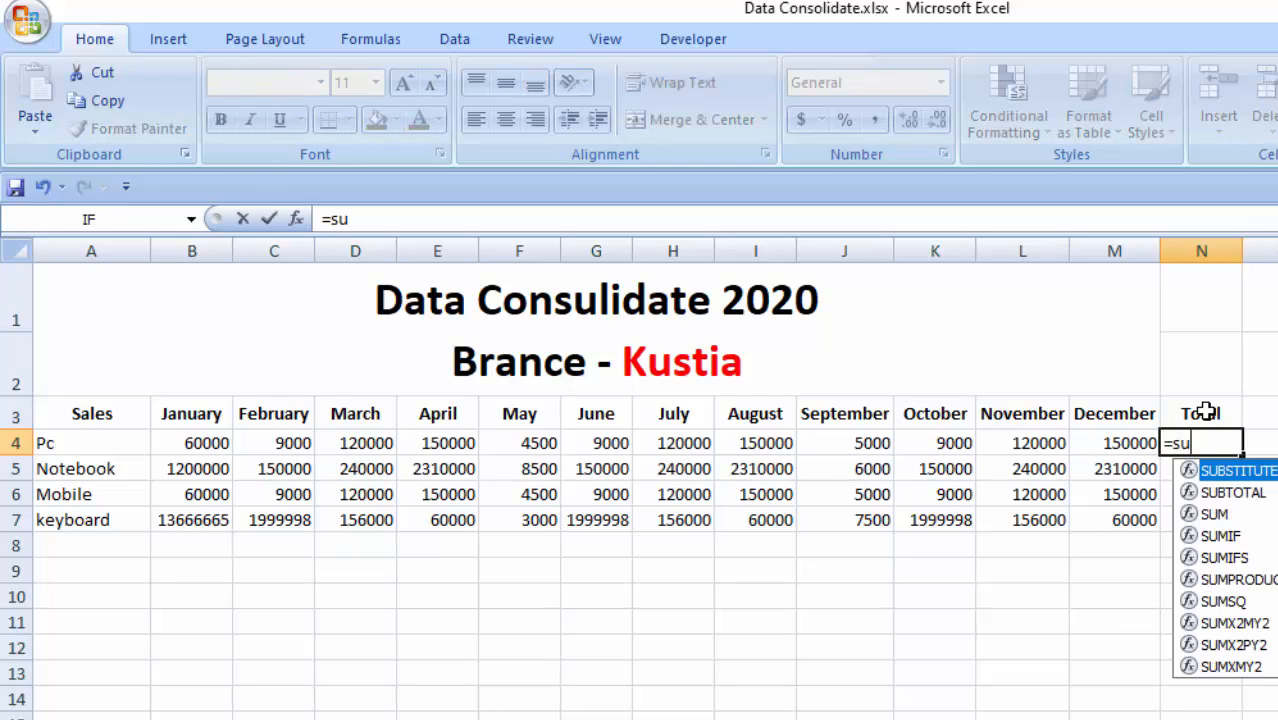
type("m(")
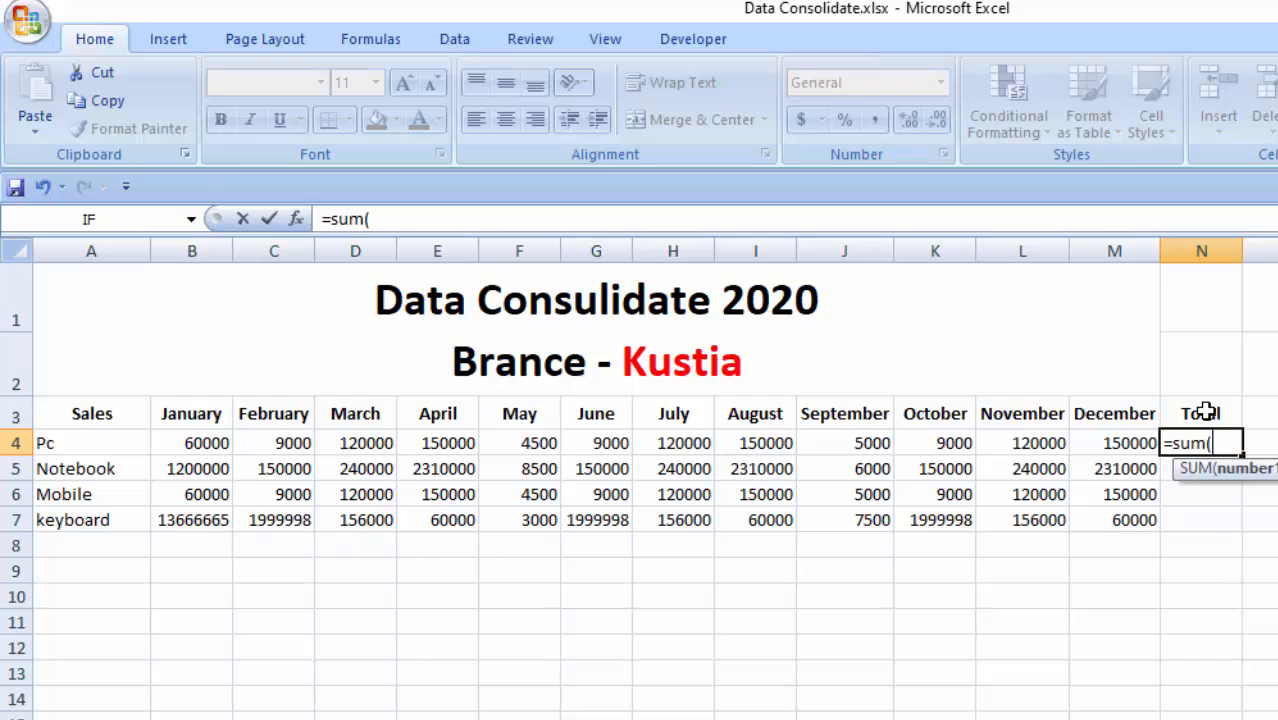
left_click_drag(185, 443, 1115, 442)
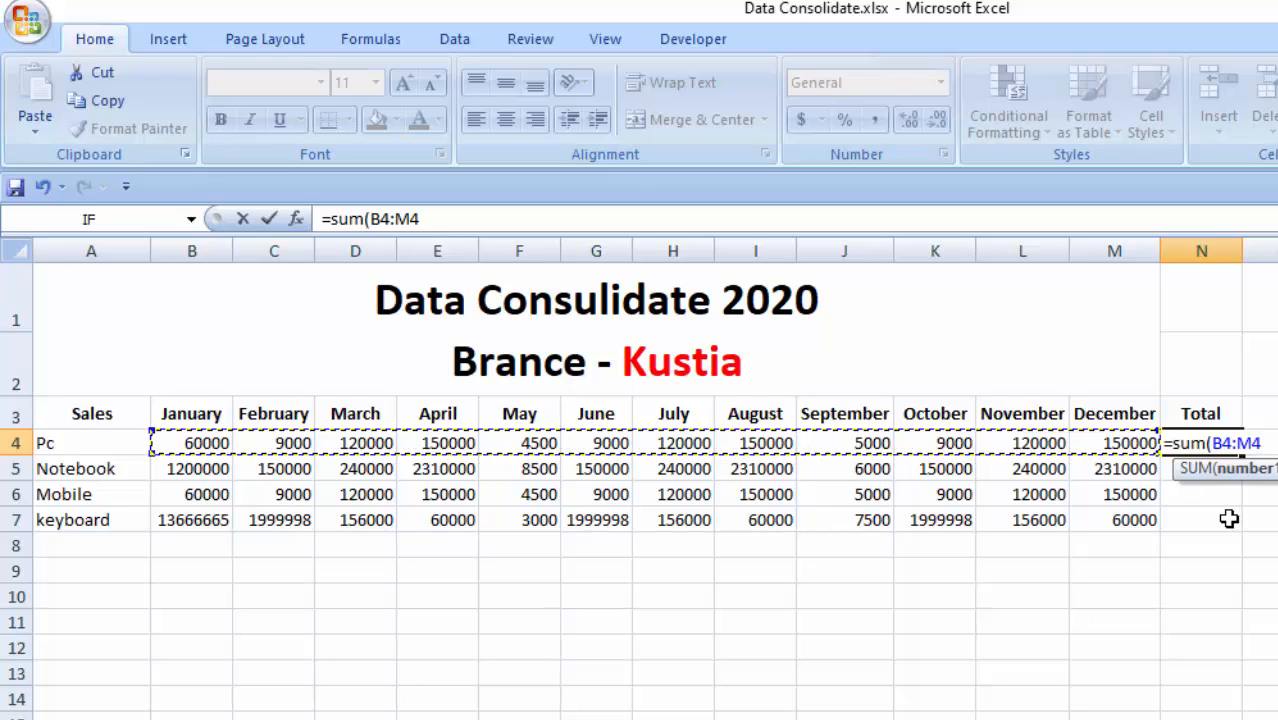
type(")")
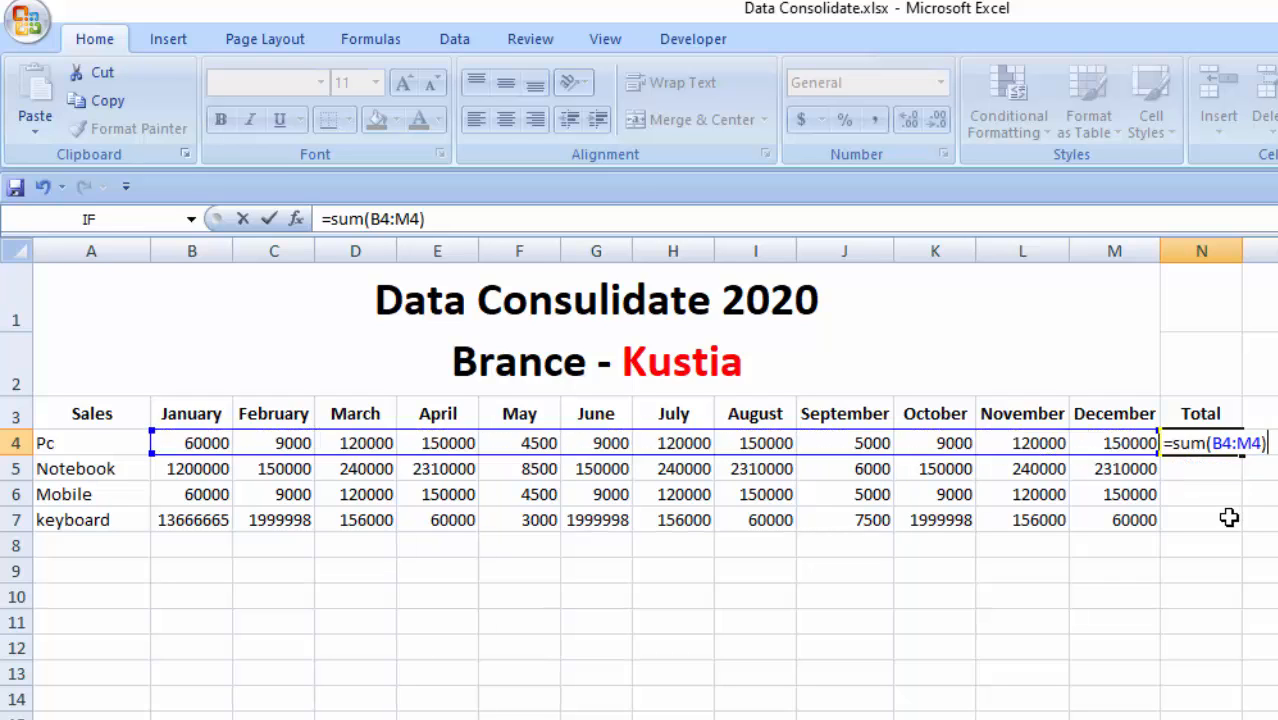
key("Return")
left_click(1215, 447)
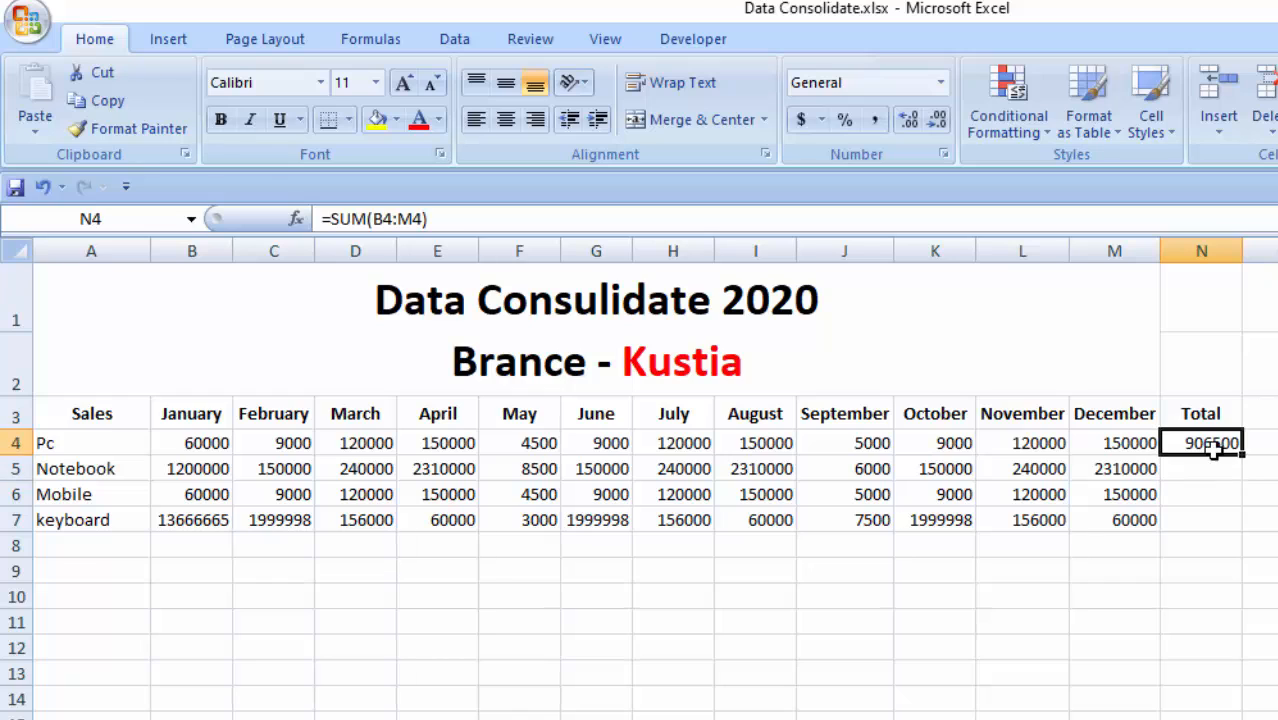
left_click_drag(1243, 458, 1225, 524)
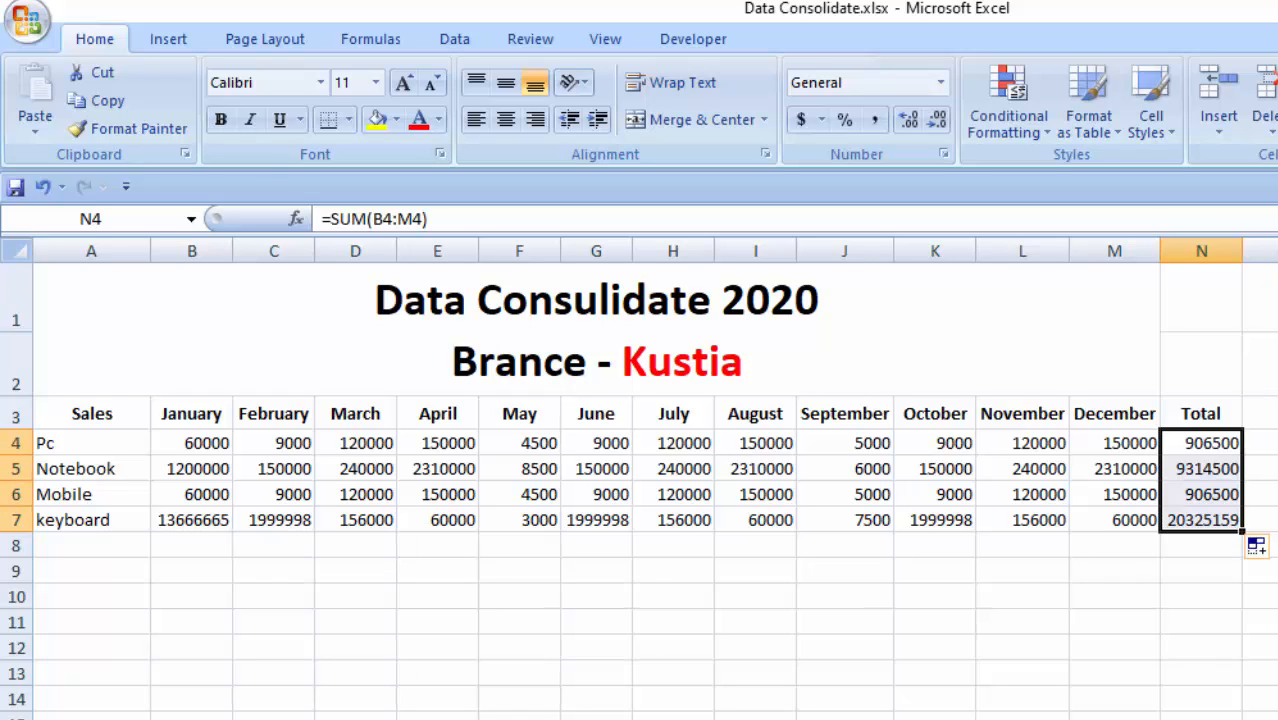
- Review the product values under each month from January to December on the Kustia branch sheet
left_click(629, 594)
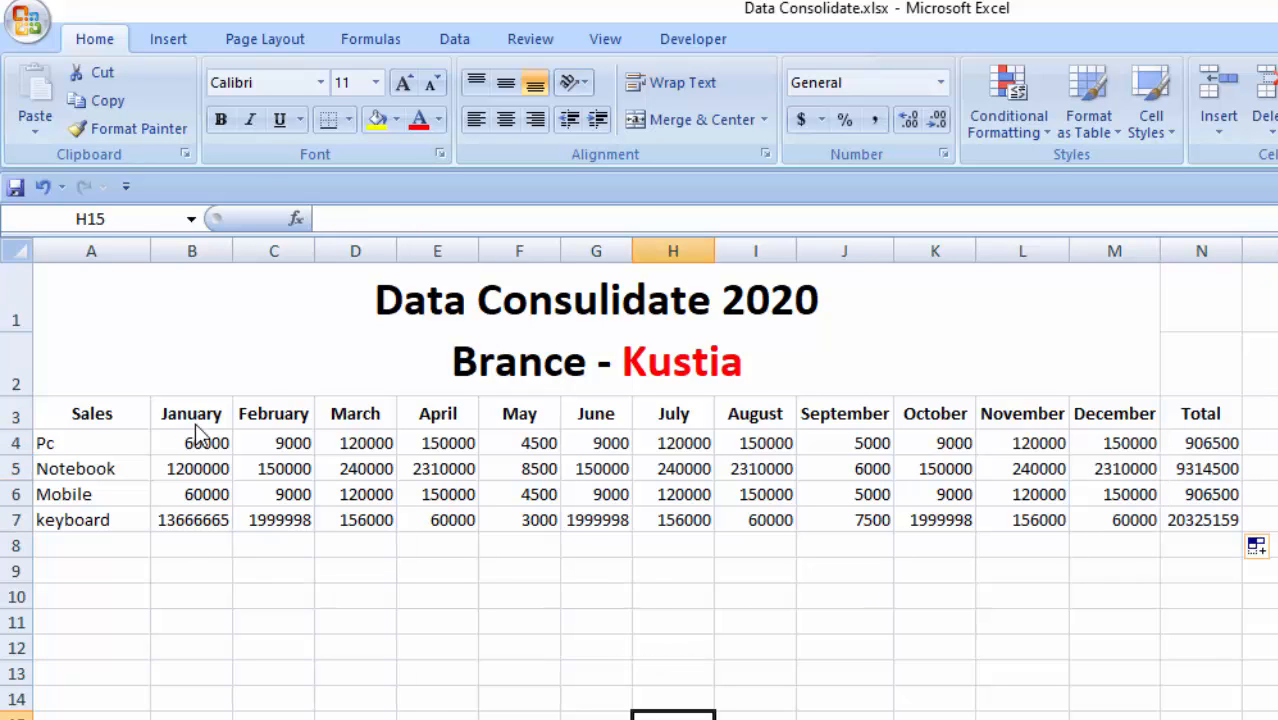
key("Left")
key("Left")
left_click_drag(191, 420, 186, 521)
left_click_drag(285, 411, 280, 545)
left_click_drag(360, 418, 358, 545)
left_click_drag(440, 418, 445, 547)
left_click_drag(519, 414, 530, 545)
left_click_drag(600, 414, 600, 527)
left_click_drag(695, 420, 686, 520)
left_click_drag(748, 413, 749, 527)
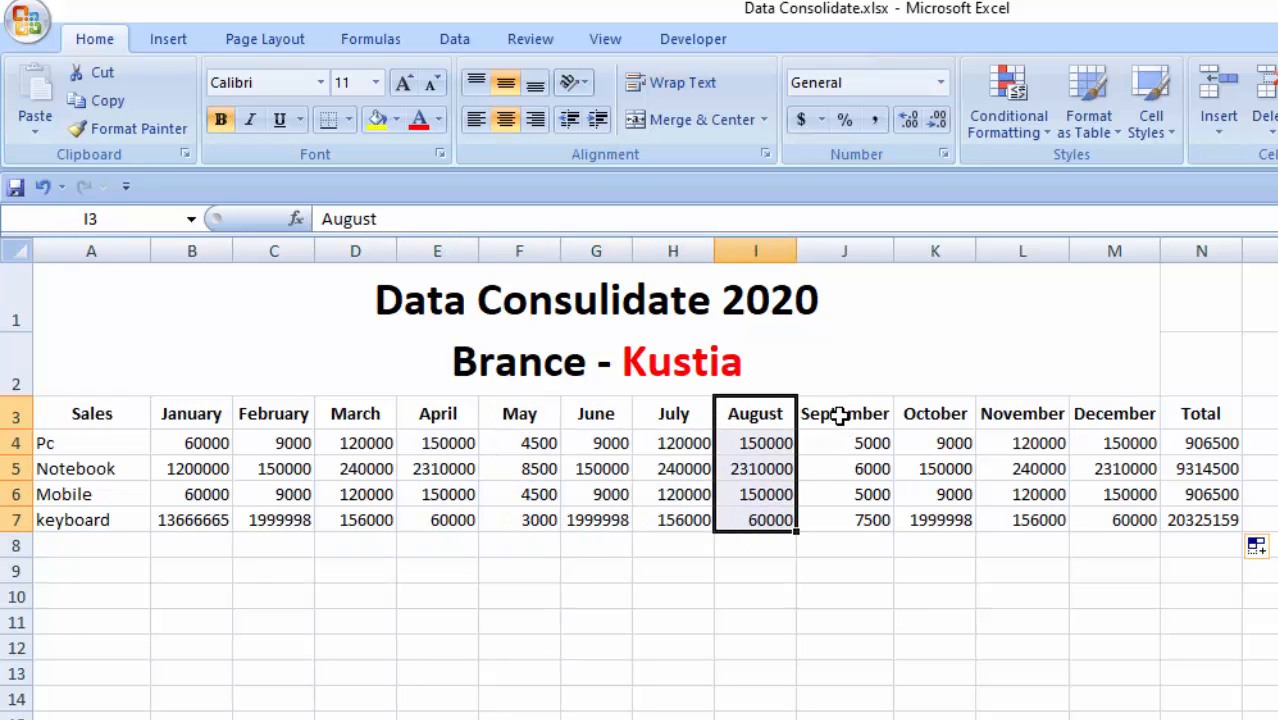
left_click_drag(838, 414, 839, 505)
left_click_drag(961, 414, 940, 522)
left_click(1015, 420)
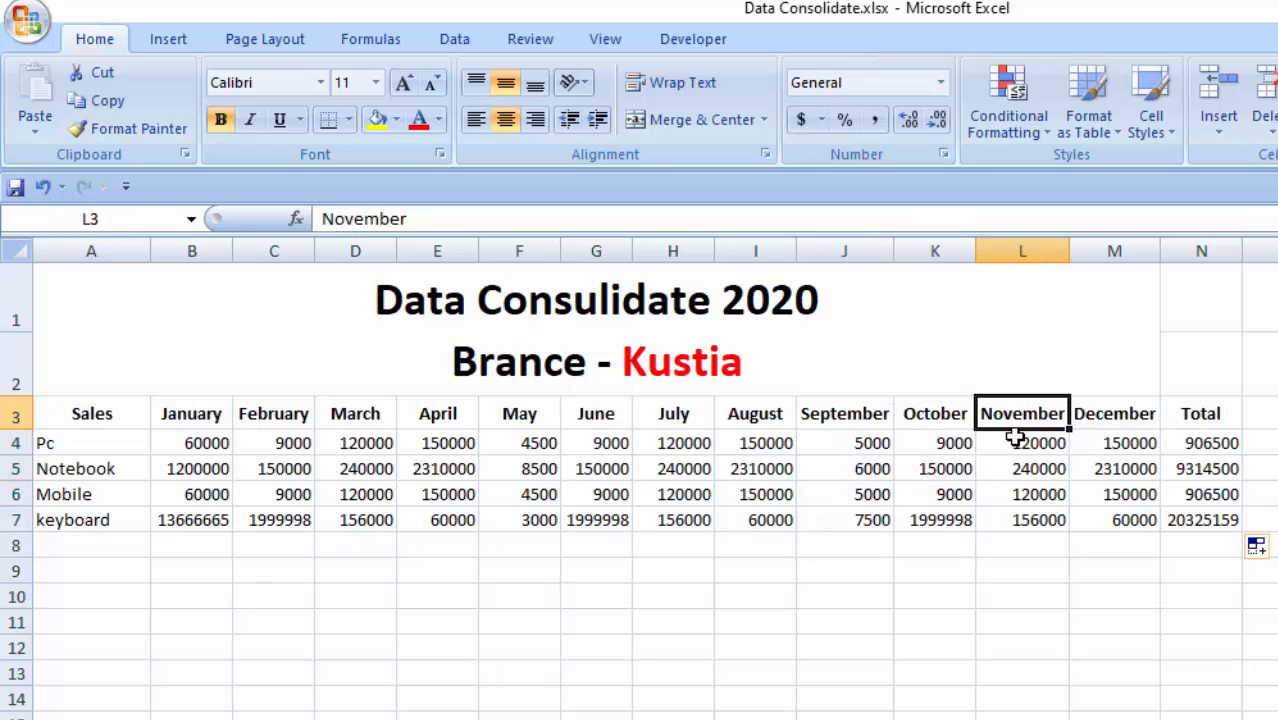
left_click_drag(1015, 437, 1020, 522)
left_click_drag(1104, 425, 1109, 545)
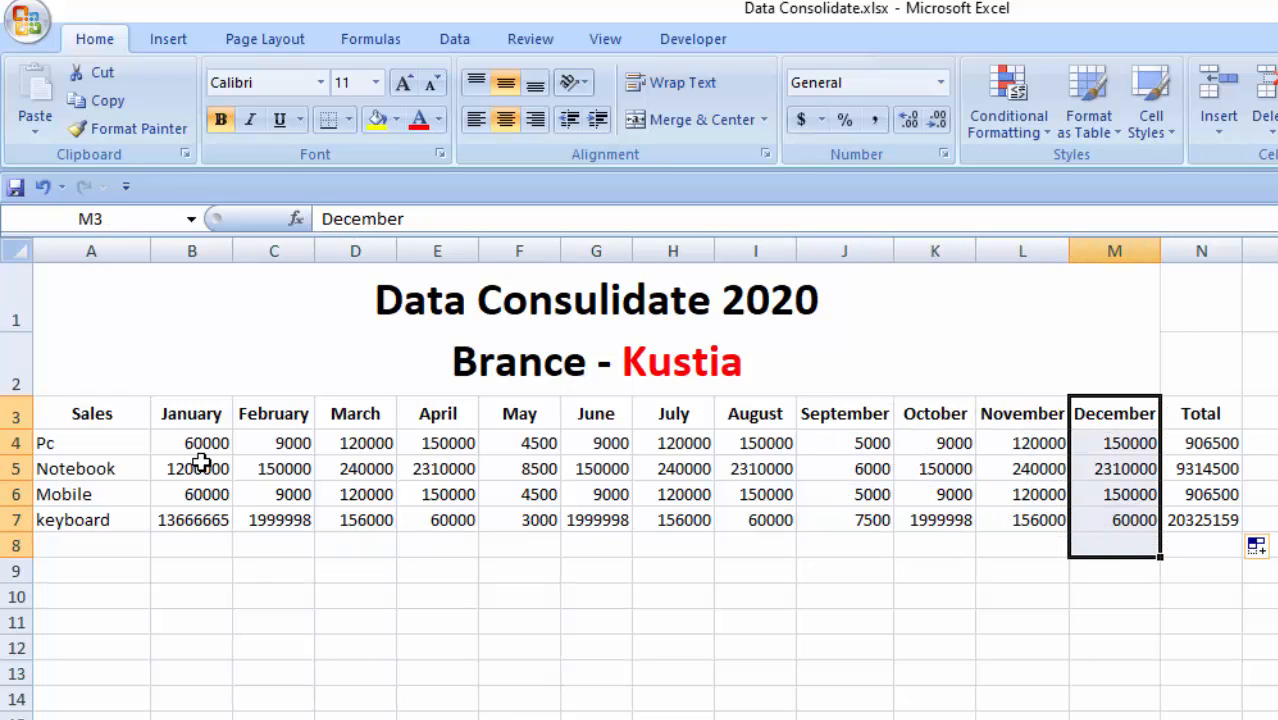
- Review the Pc, Notebook, Mobile and keyboard rows against their totals in column N on the Kustia branch sheet
left_click_drag(200, 445, 1222, 470)
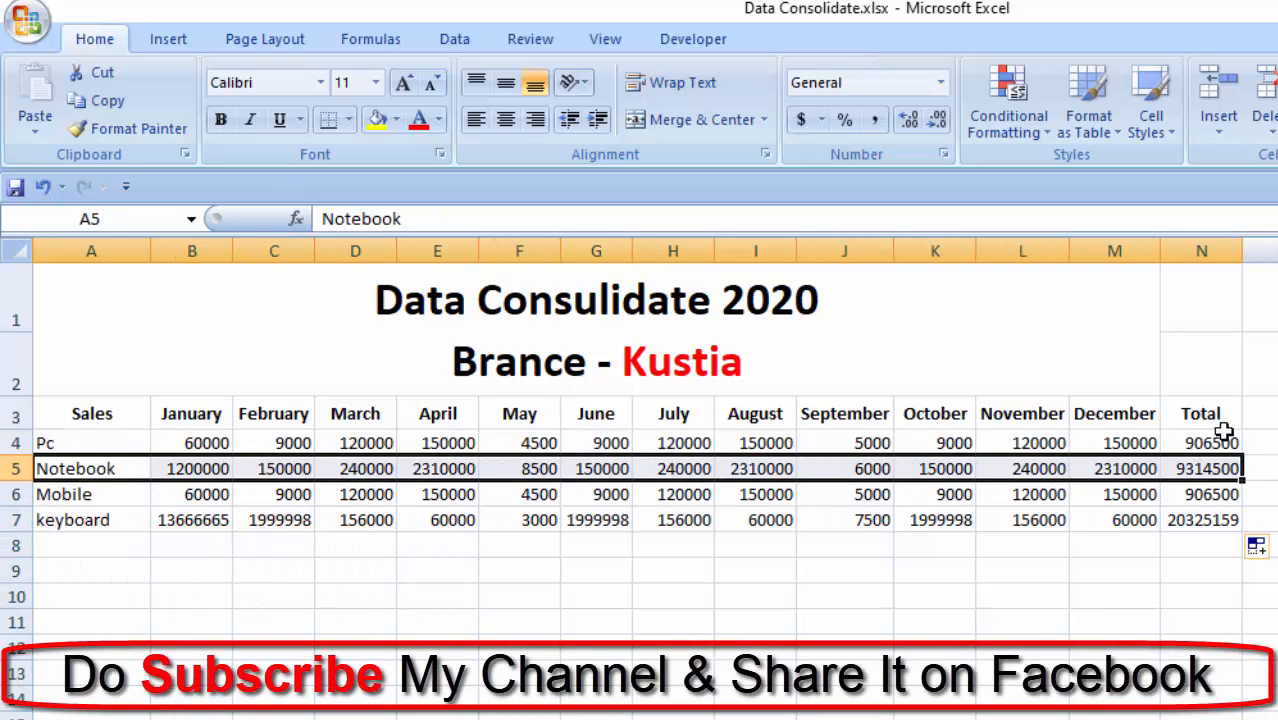
left_click_drag(88, 494, 1197, 494)
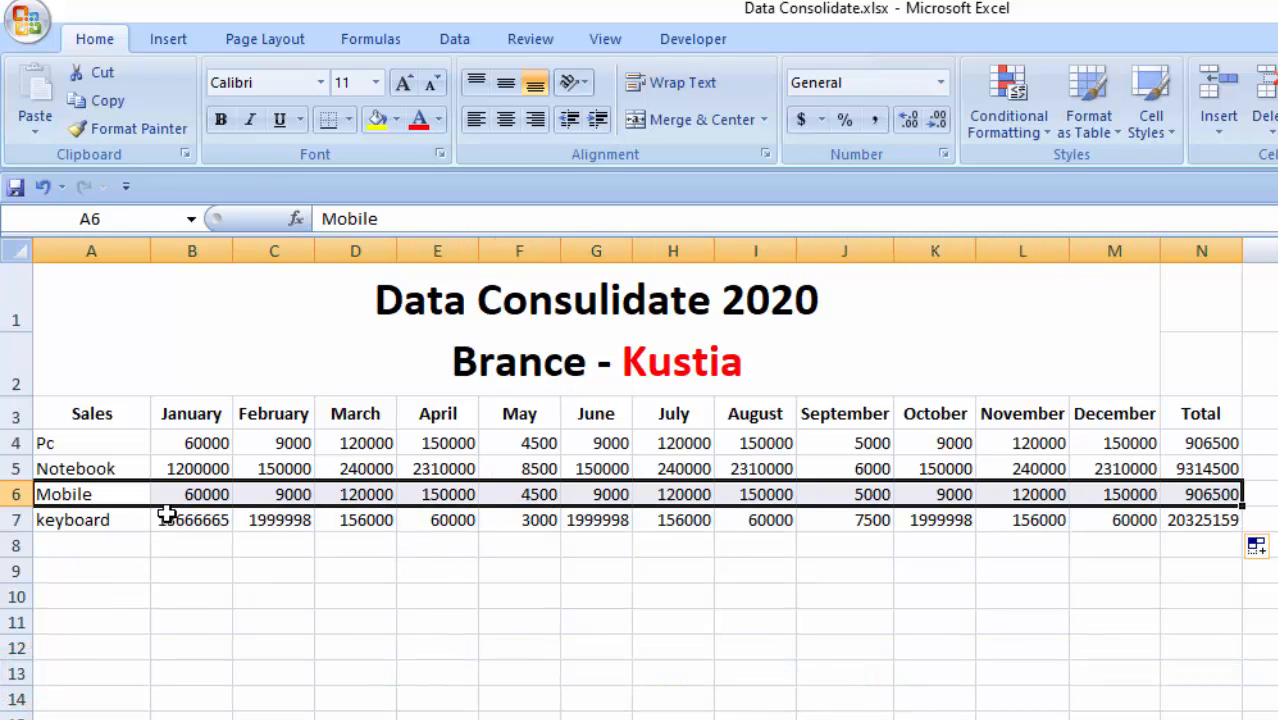
left_click_drag(166, 514, 1206, 510)
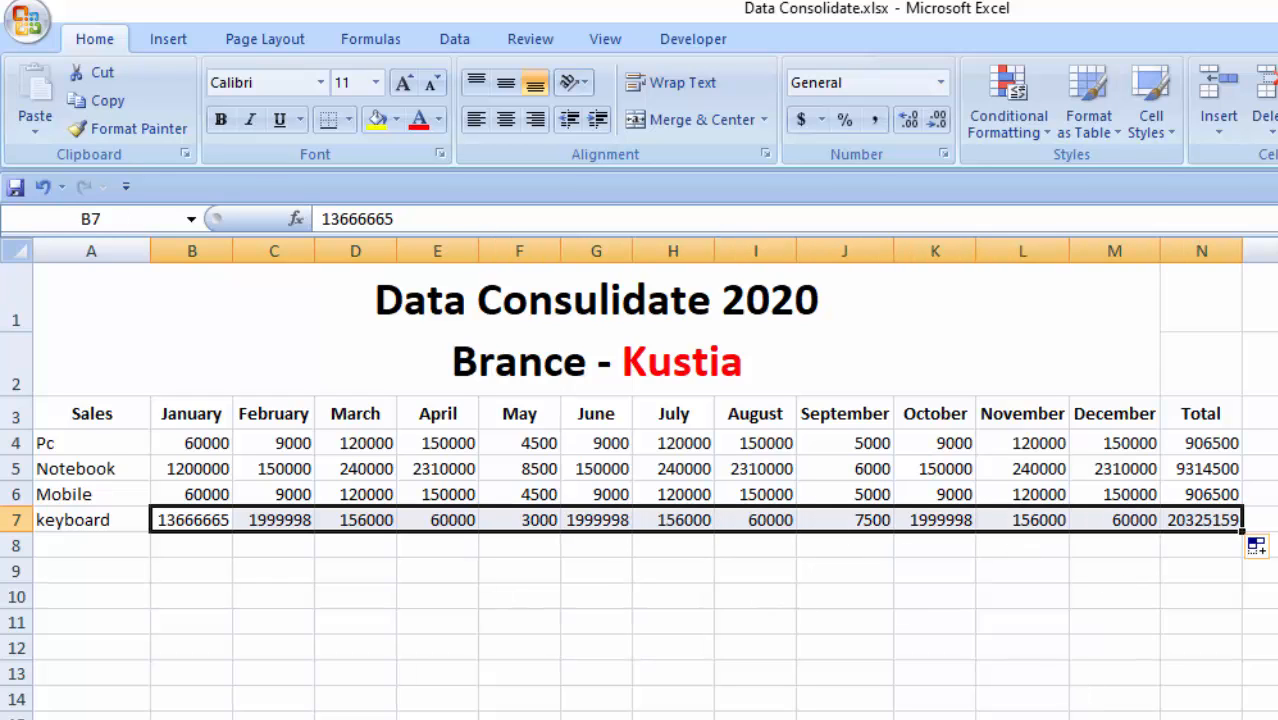
- Open the Head Office, Dhaka sheet and review its two-line title
key("ctrl+Page_Down")
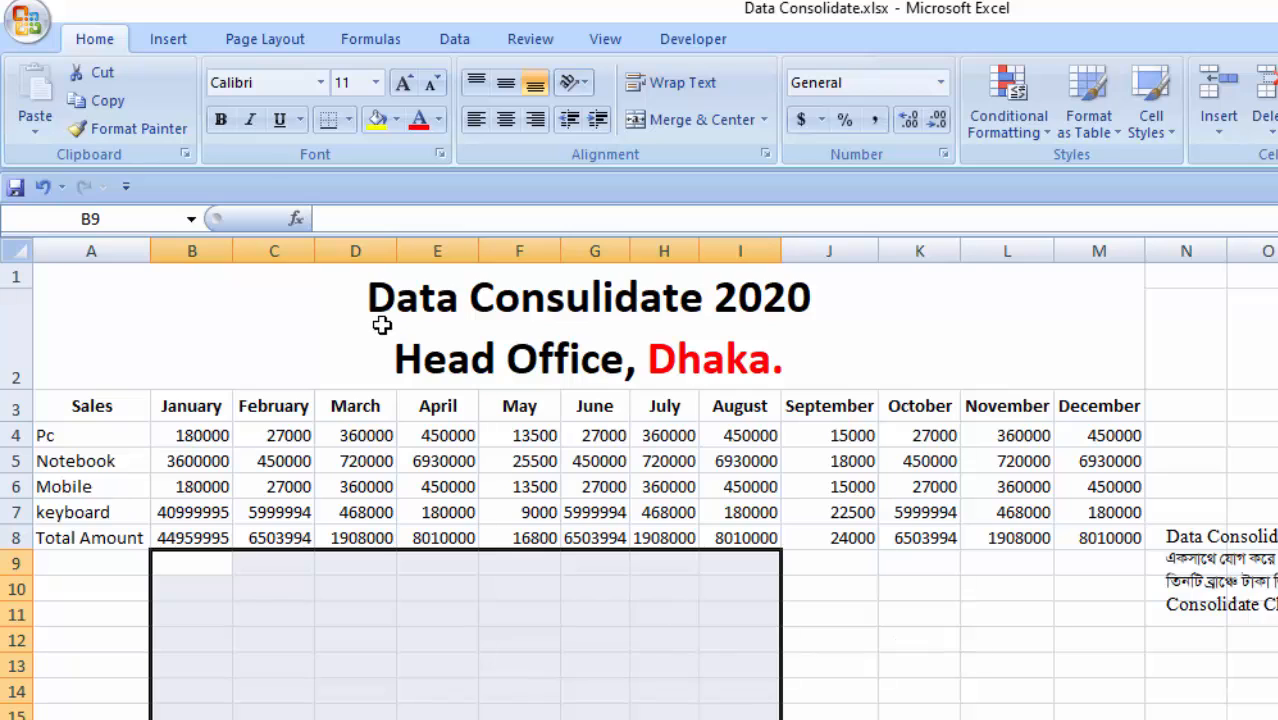
left_click(571, 357)
double_click(425, 362)
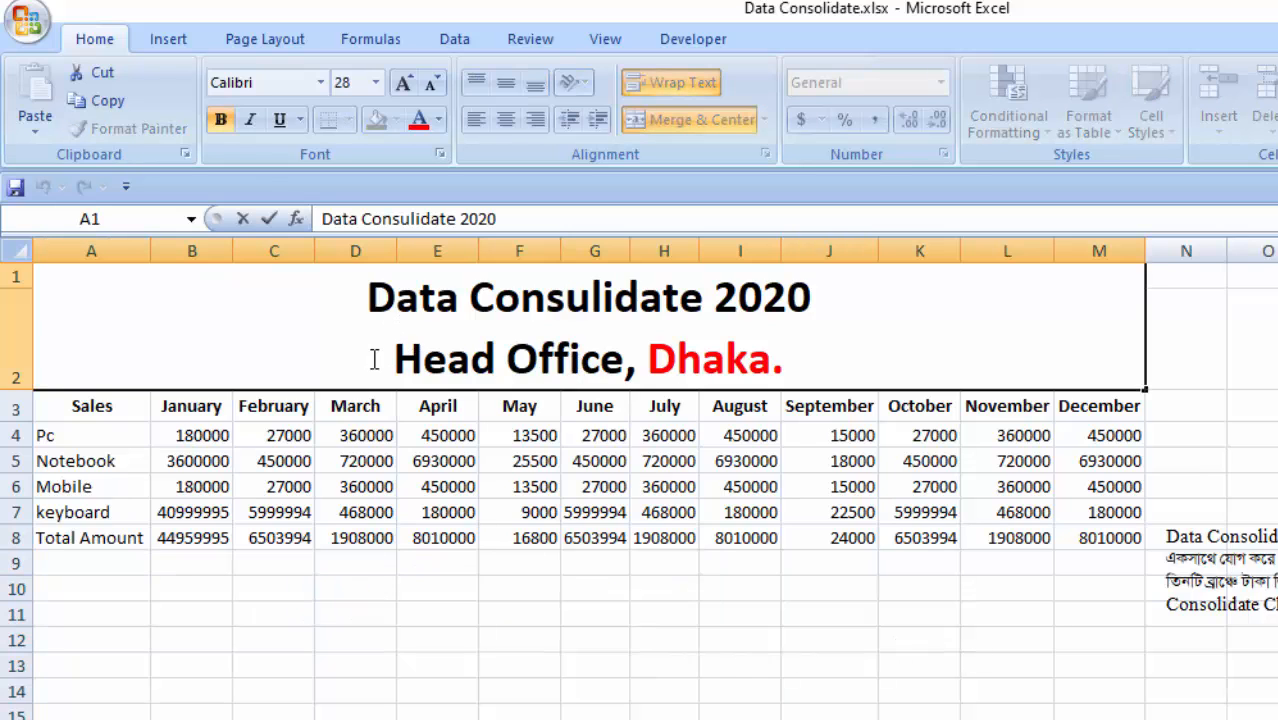
left_click_drag(373, 360, 864, 382)
left_click(700, 568)
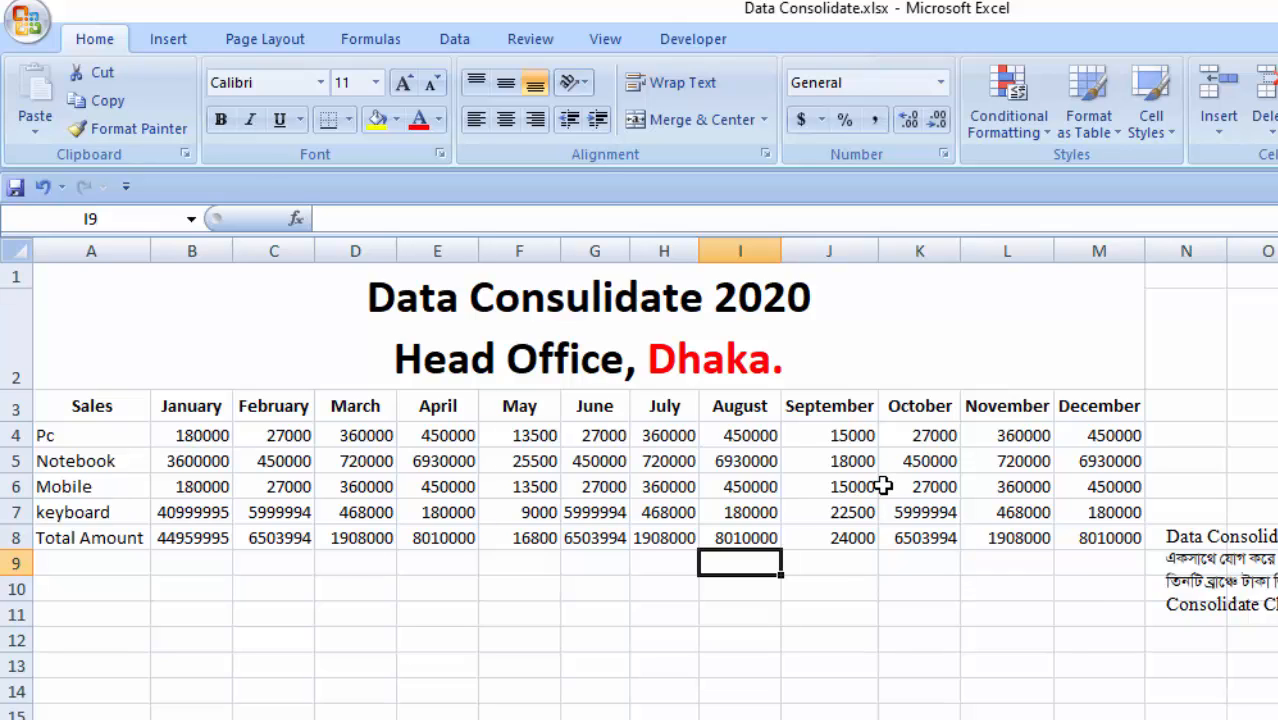
- Move the notes text box clear of column N and enter the header Total in N3 on the Head Office sheet
left_click(1256, 583)
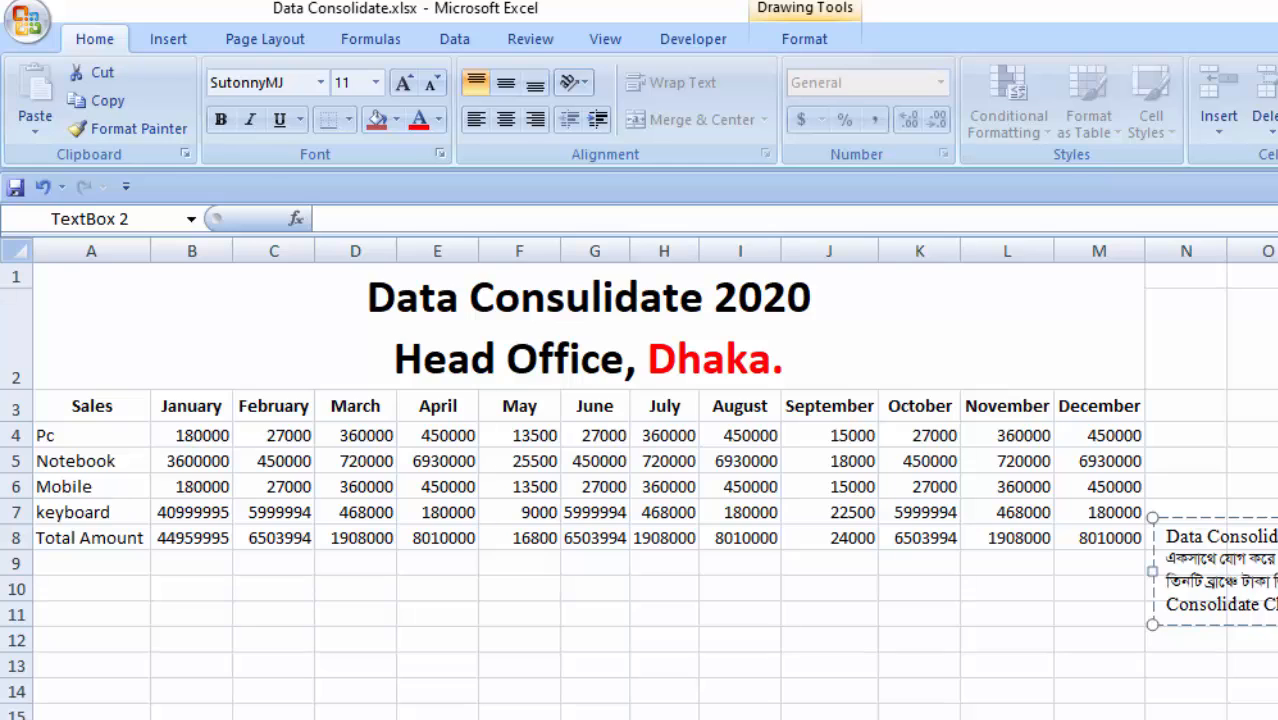
left_click_drag(1185, 518, 1267, 532)
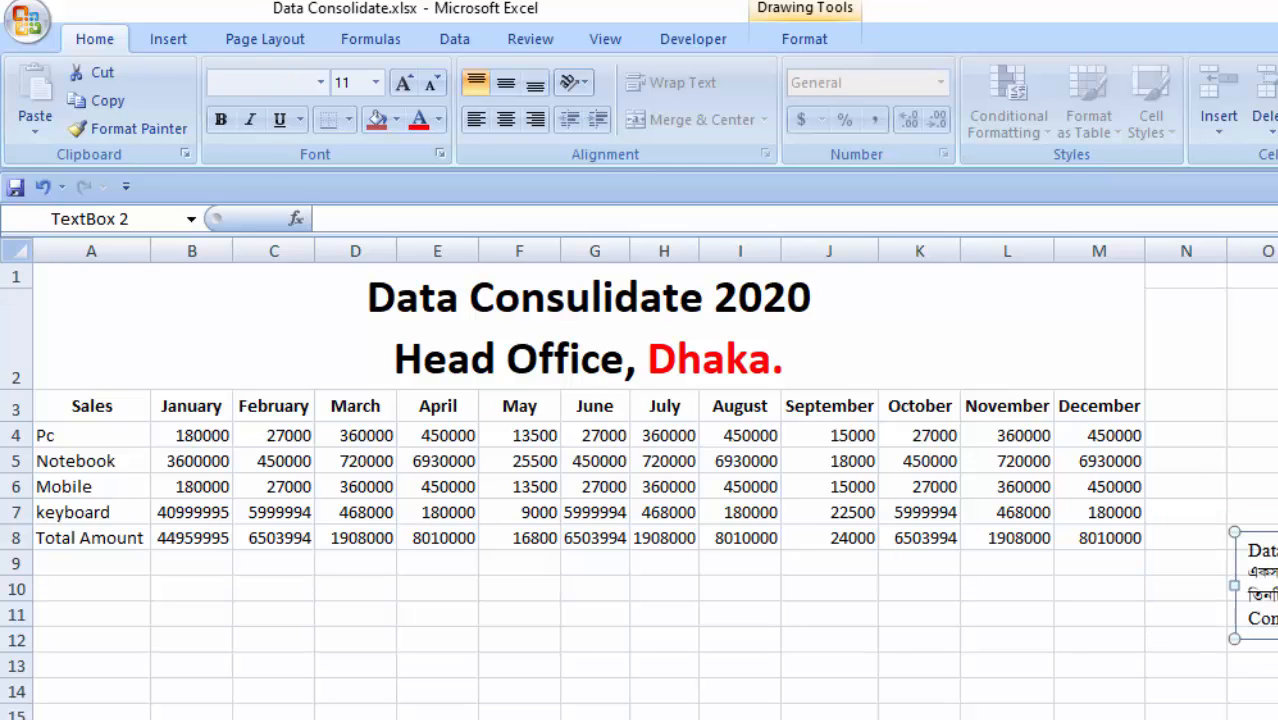
left_click(1176, 412)
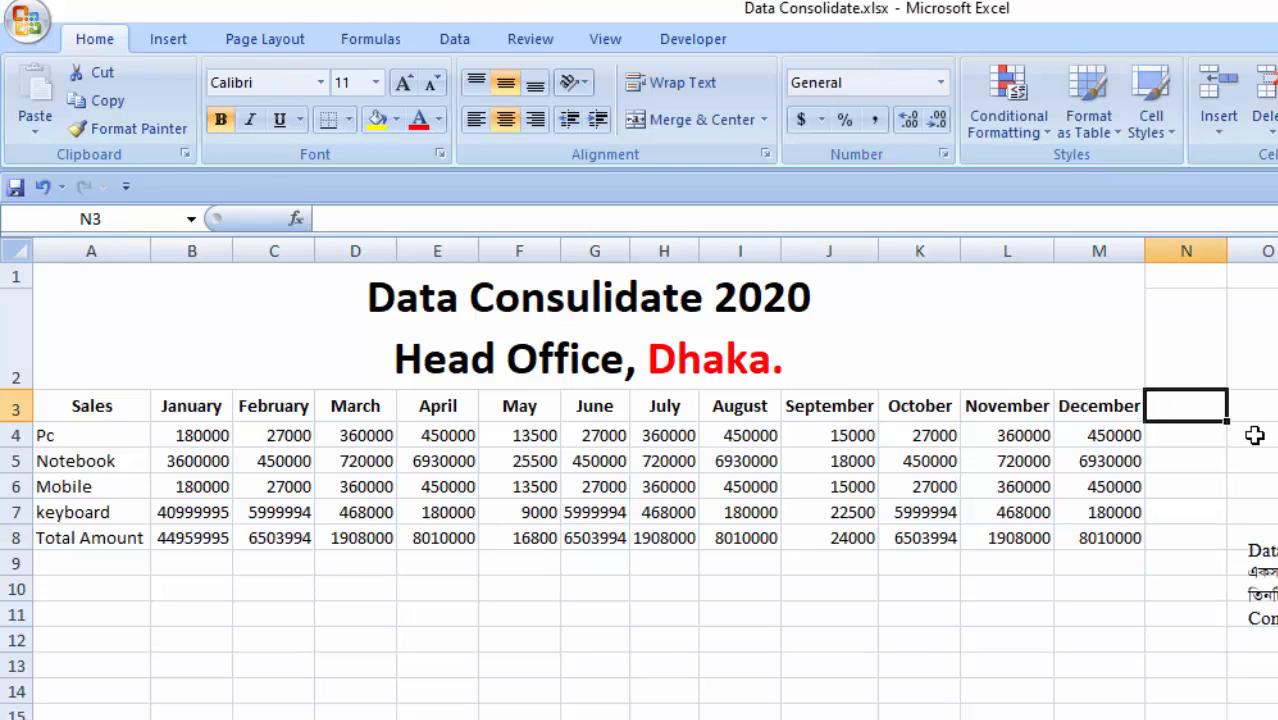
type("To")
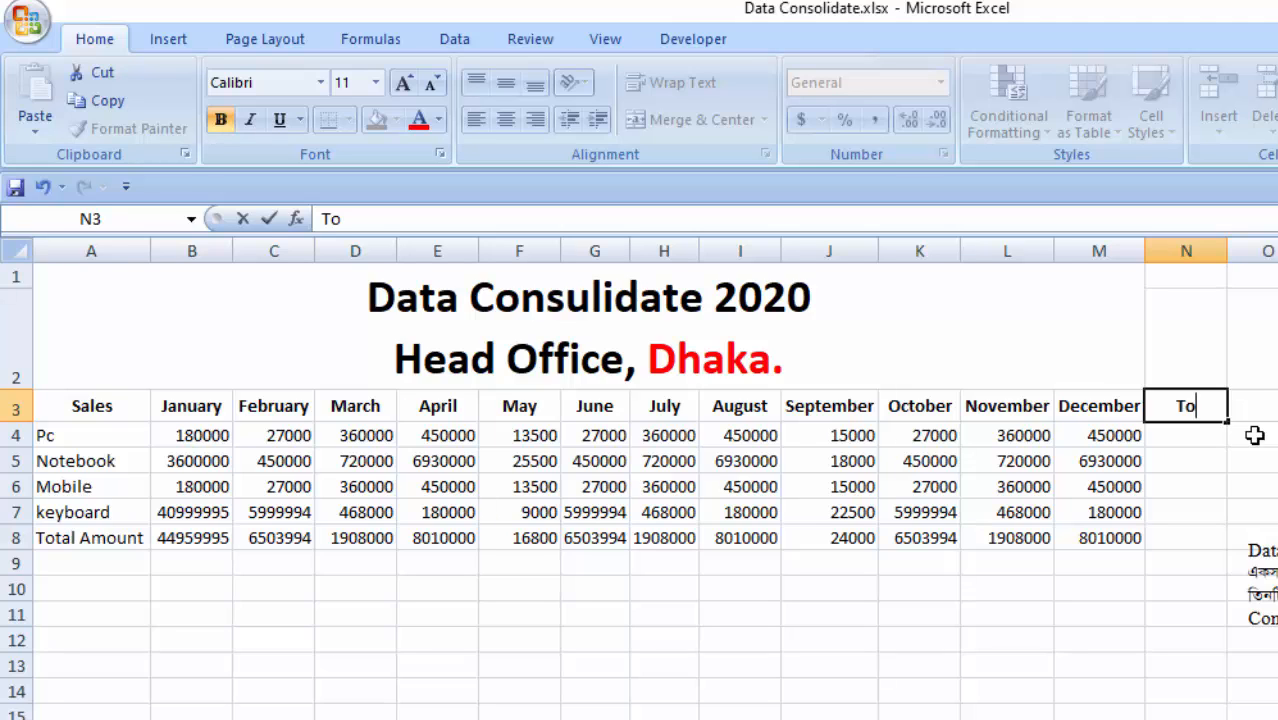
type("tal")
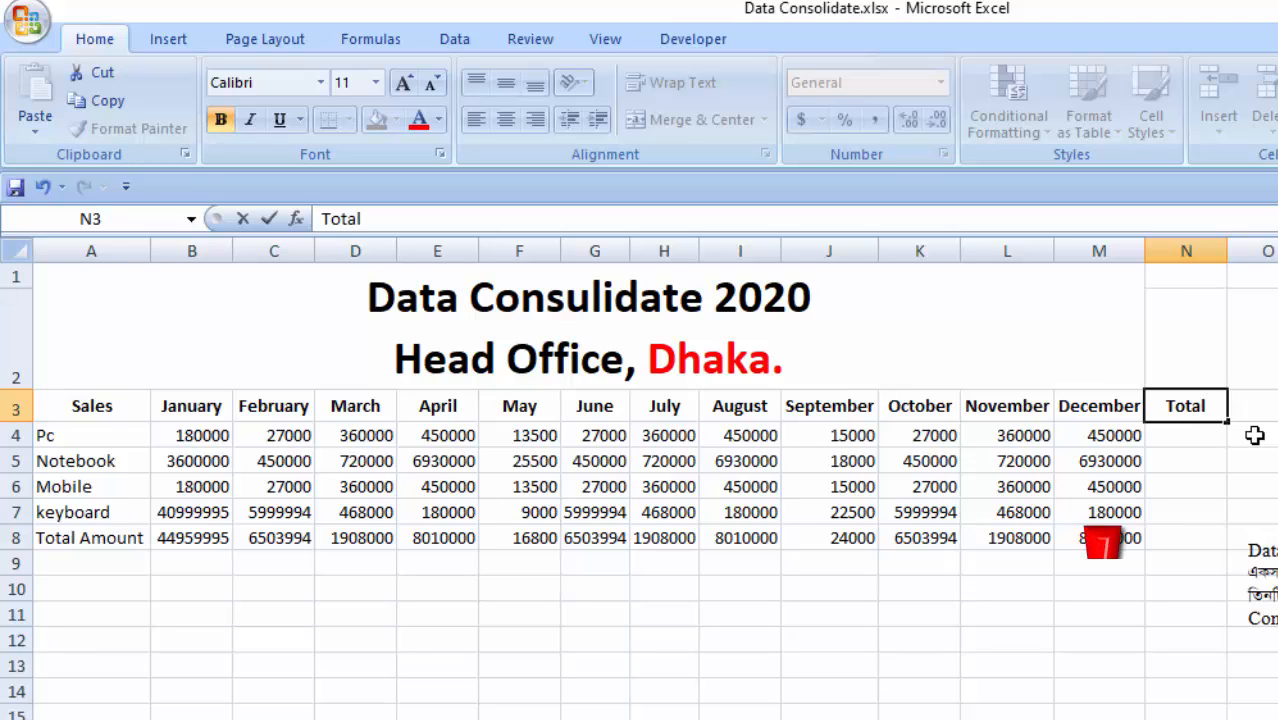
left_click(1186, 437)
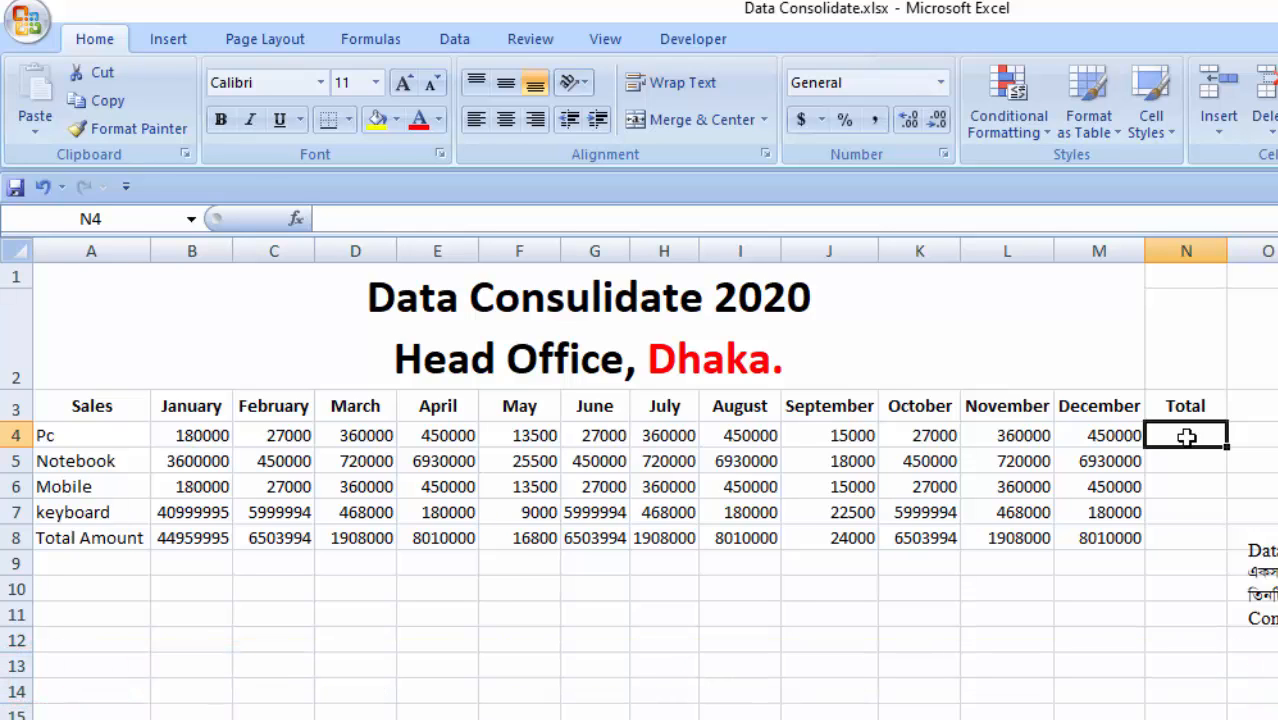
- Clear the contents of B4:M9, the monthly figures and Total Amount row, on the Head Office sheet
left_click_drag(190, 437, 1100, 566)
key("Delete")
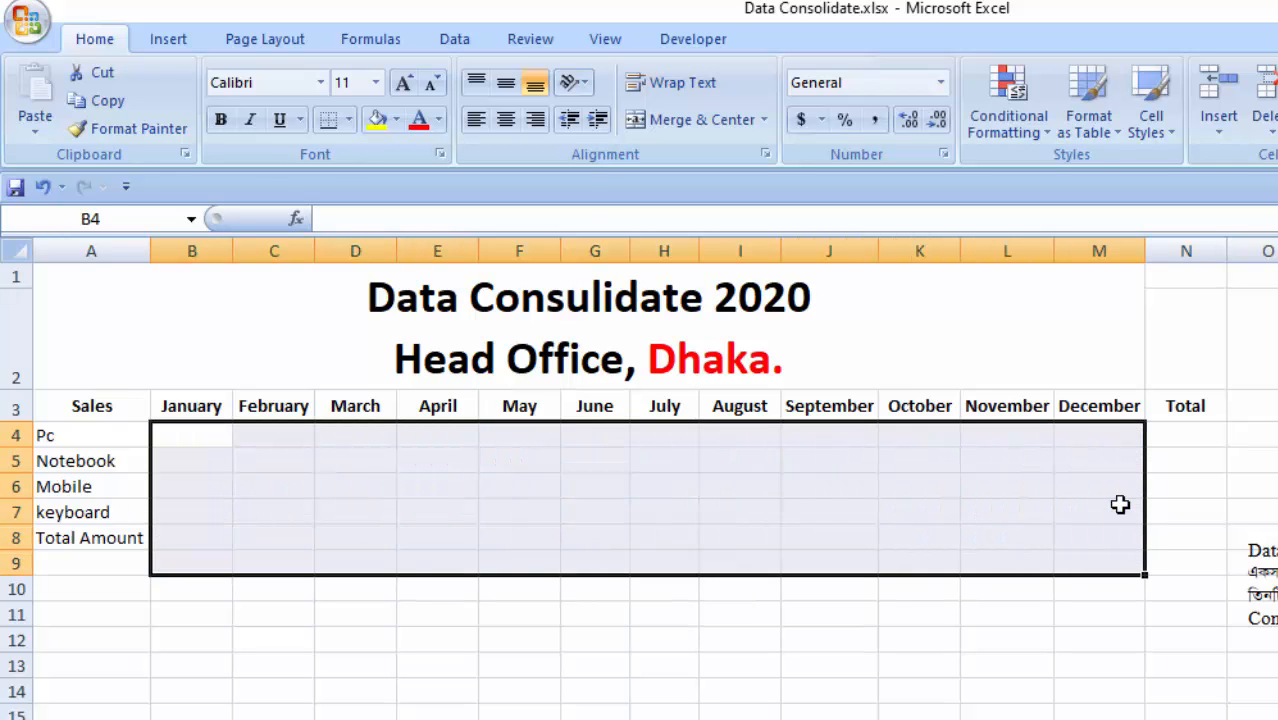
left_click(823, 607)
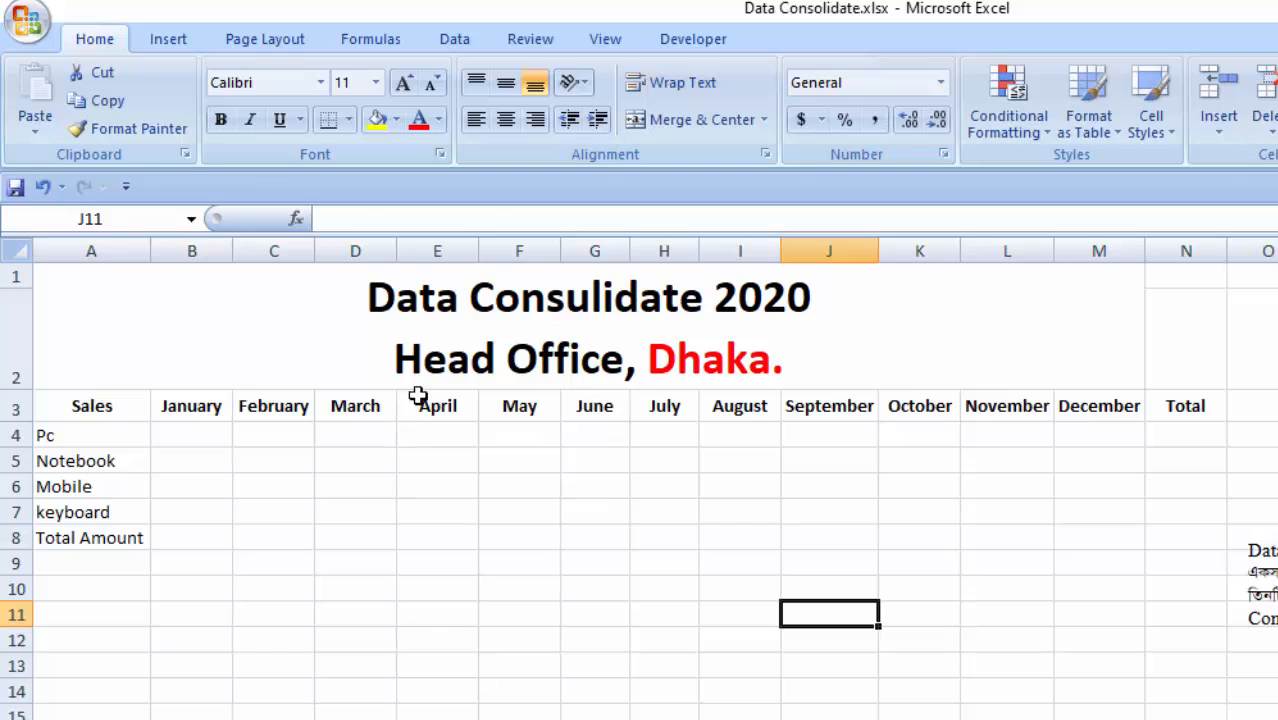
- Examine the Head Office sheet's blank monthly and Total areas, and look through the branch sheets that supply their data
left_click(480, 358)
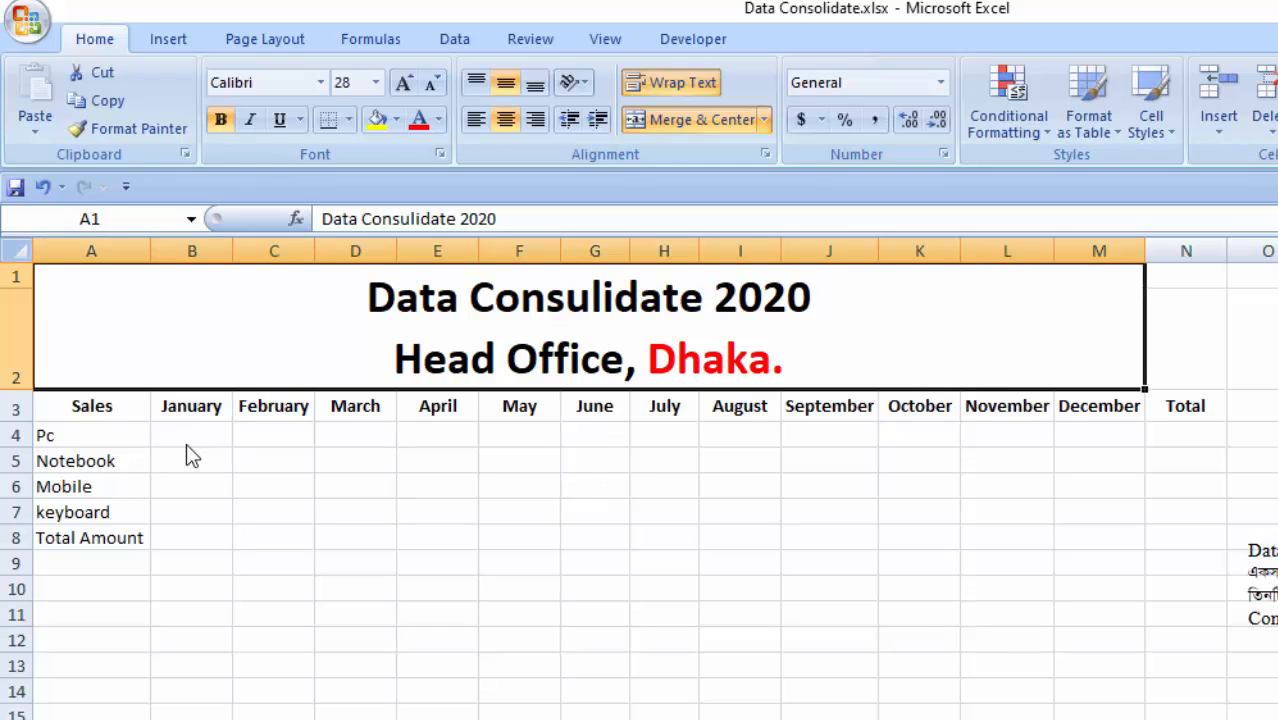
left_click_drag(186, 440, 950, 538)
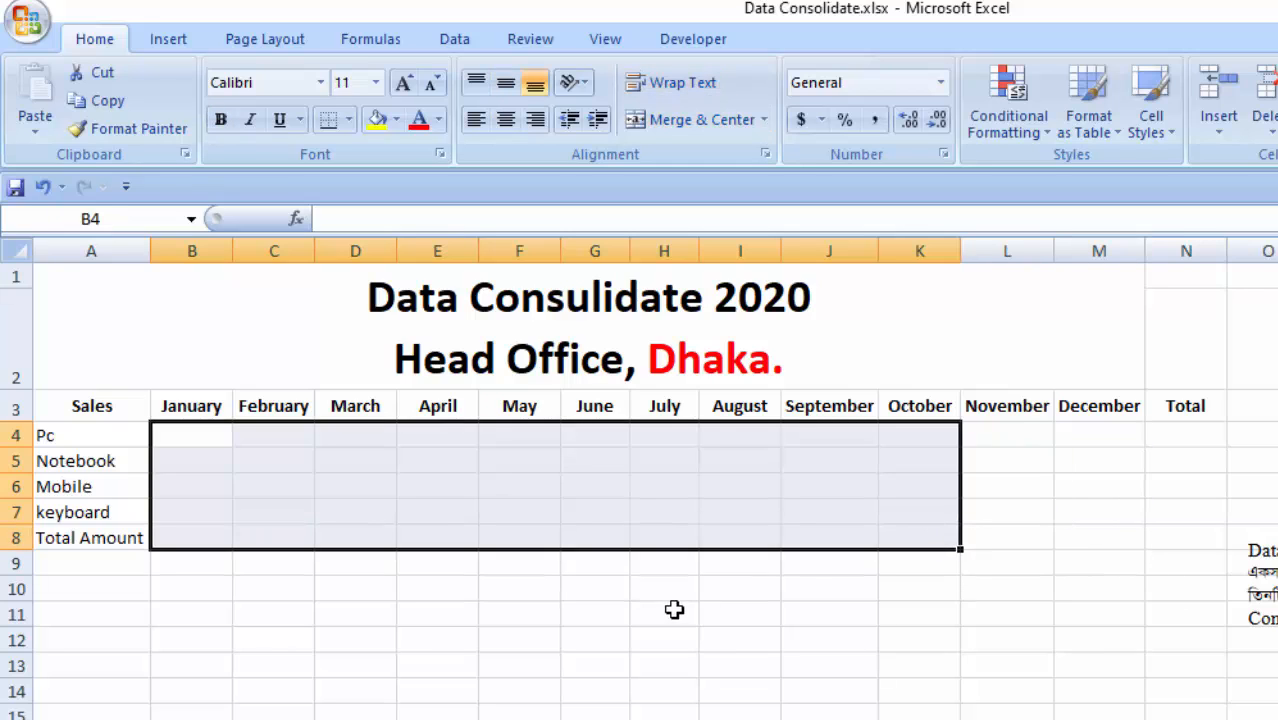
left_click_drag(1178, 430, 1157, 562)
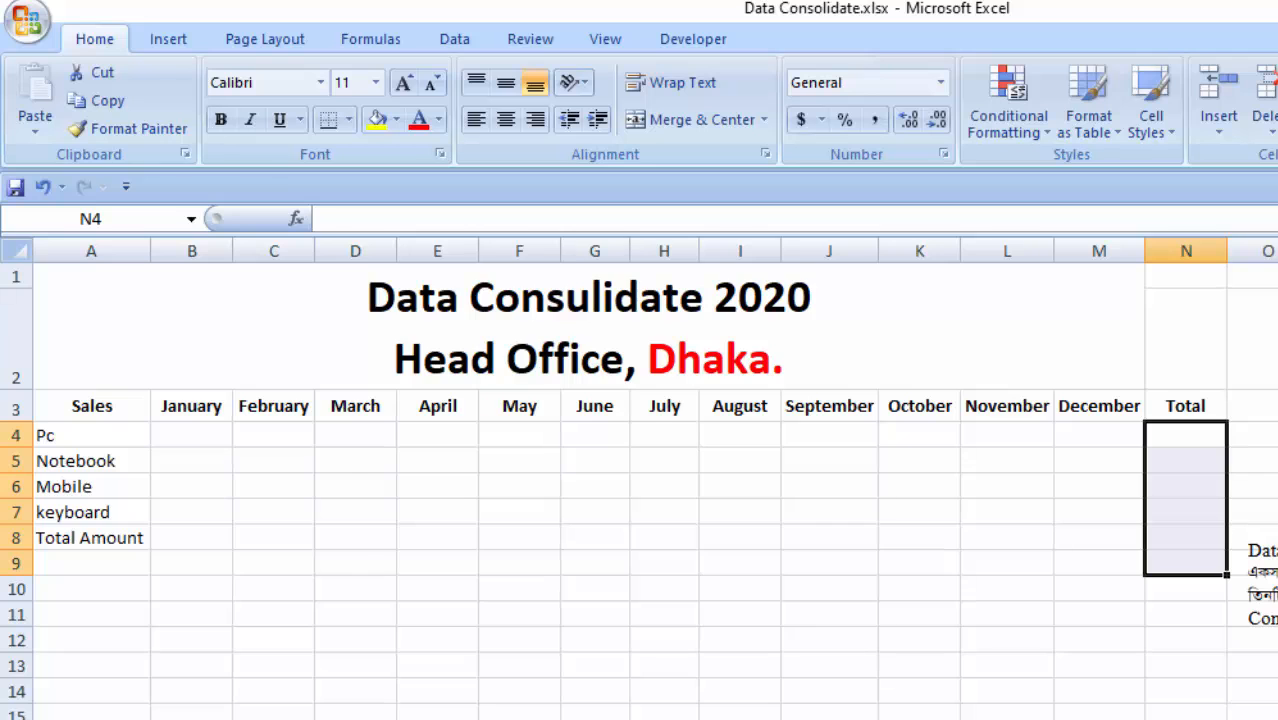
key("ctrl+Page_Down")
key("ctrl+Page_Down")
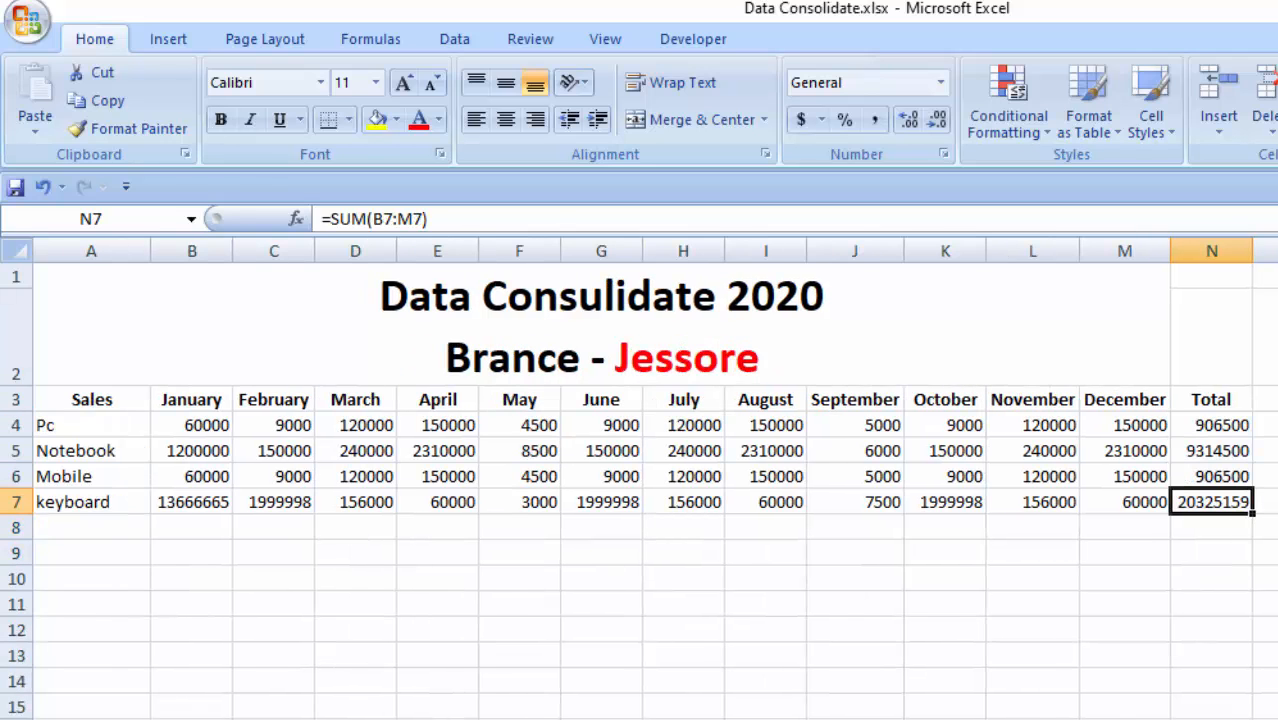
key("ctrl+Page_Down")
key("ctrl+Page_Up")
key("ctrl+Page_Up")
key("ctrl+Page_Up")
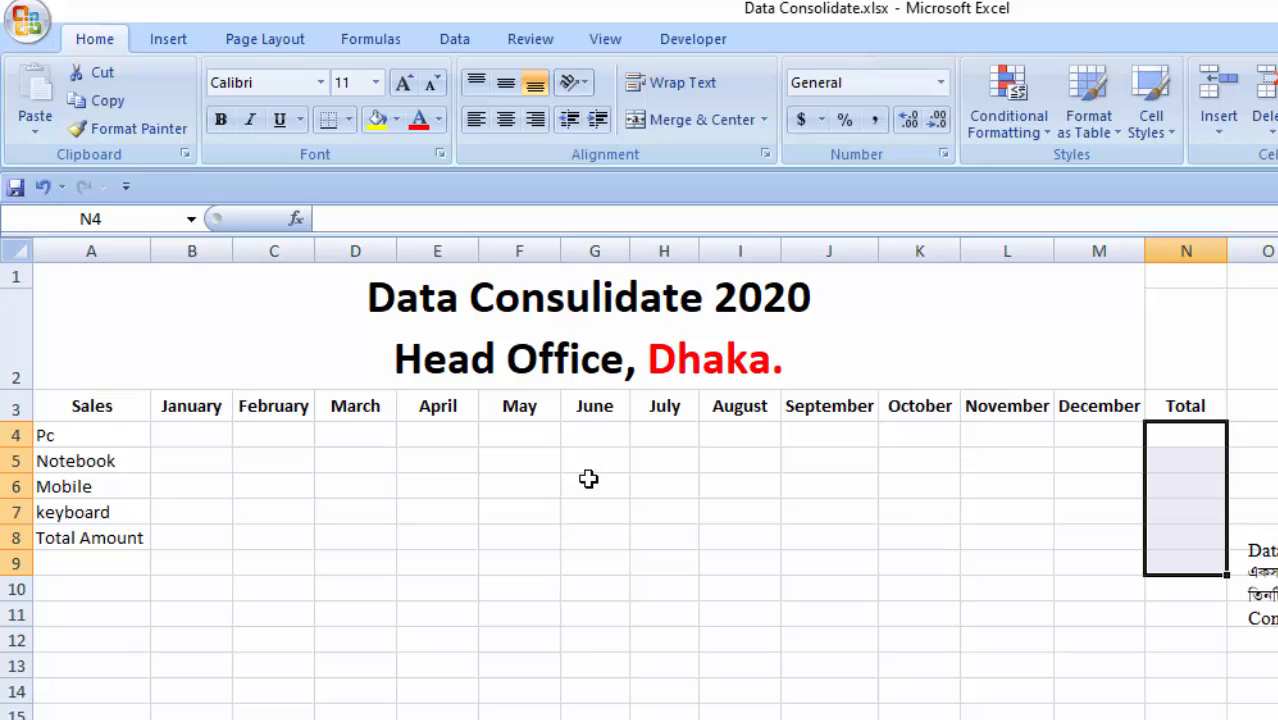
left_click_drag(191, 440, 1116, 565)
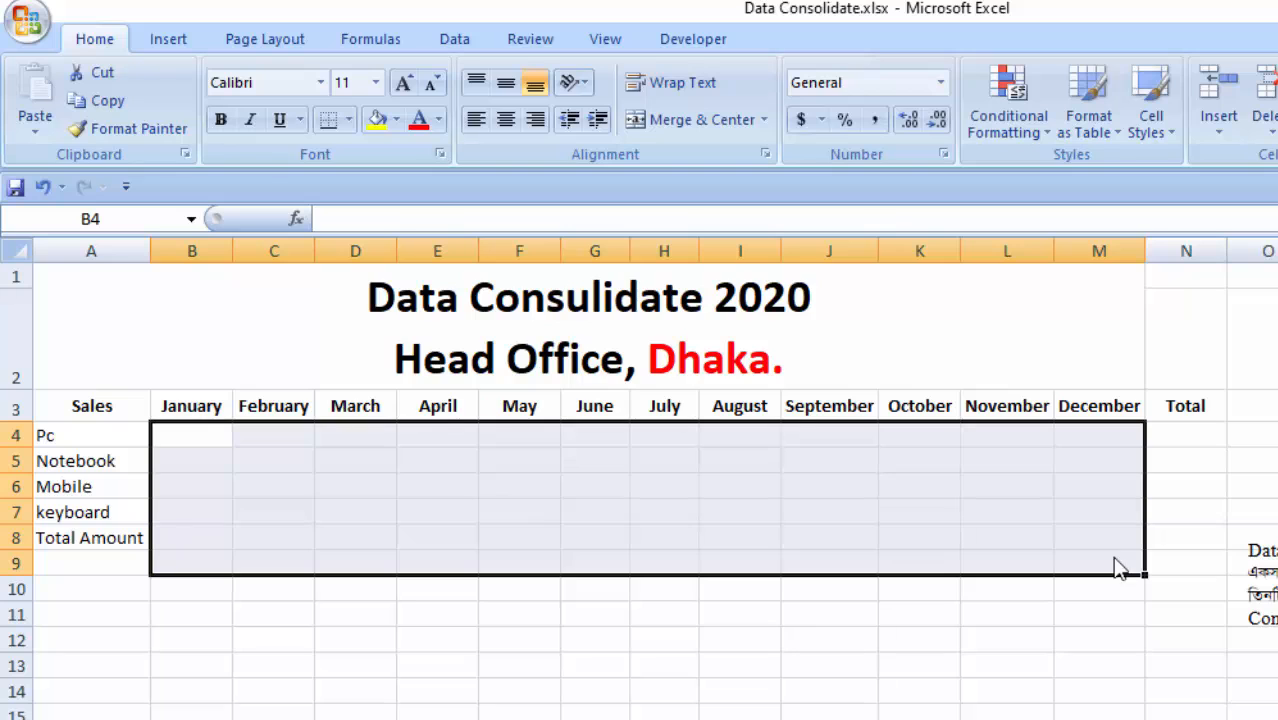
left_click(370, 636)
left_click_drag(194, 446, 1095, 535)
left_click(620, 688)
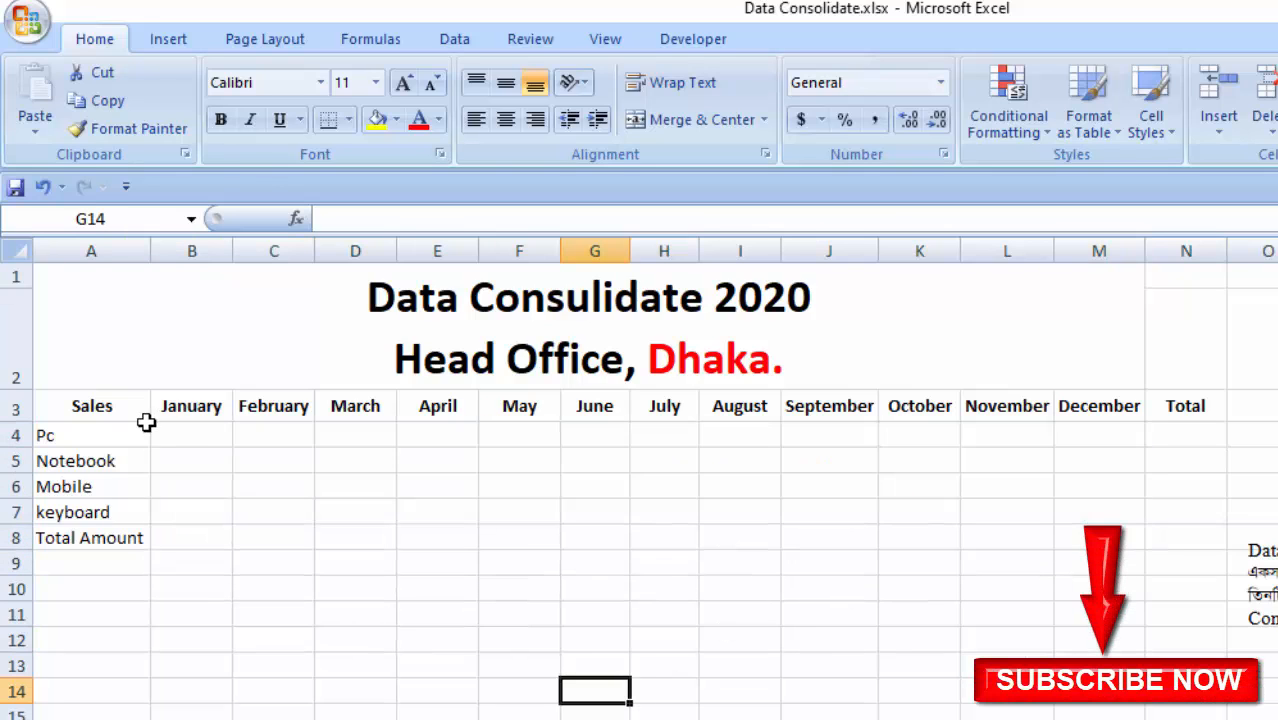
- Delete the Branch-3, Branch-2 and Branch-1 $B$4:$M$8 references from Consolidate, starting from B4, and close the dialog
left_click(200, 436)
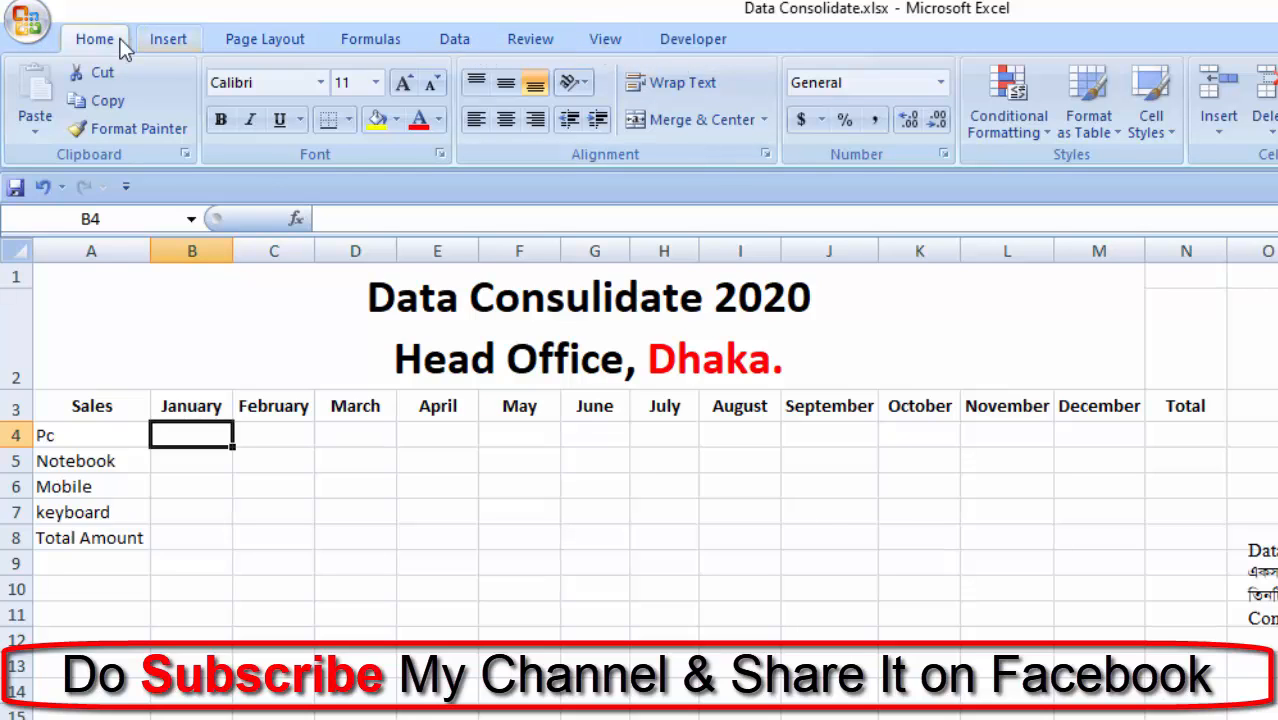
left_click(459, 39)
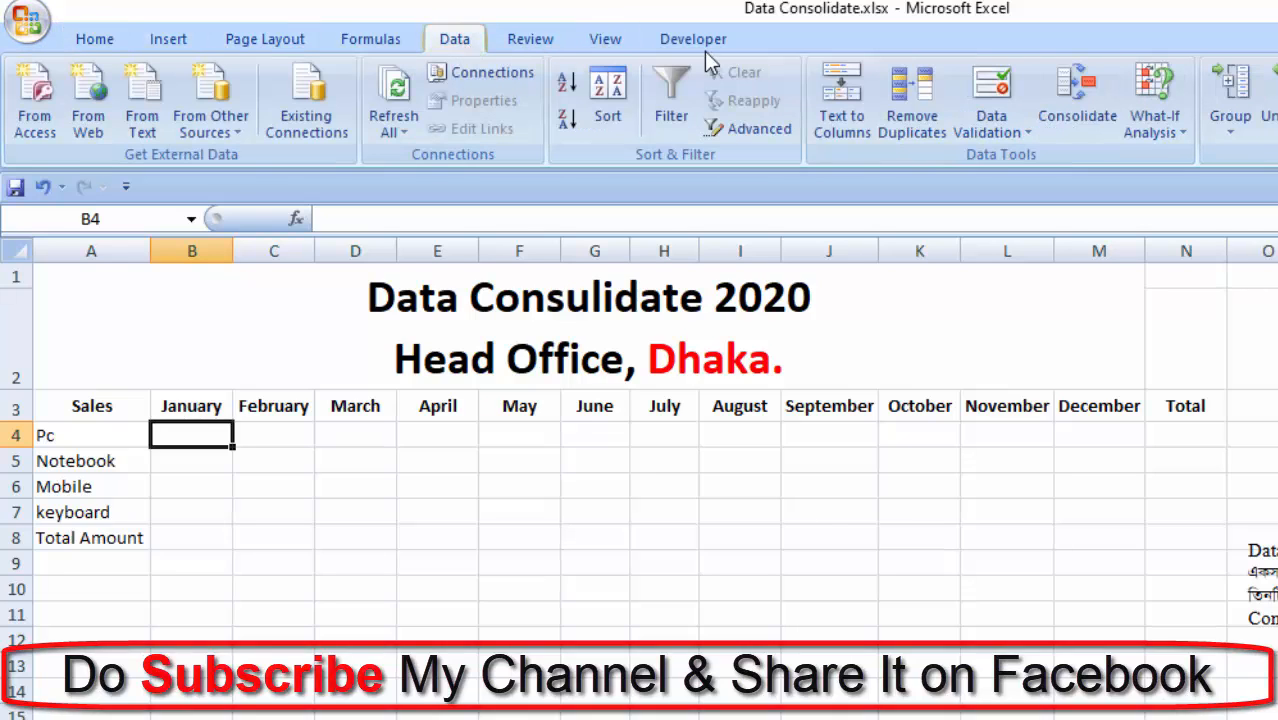
left_click(1074, 128)
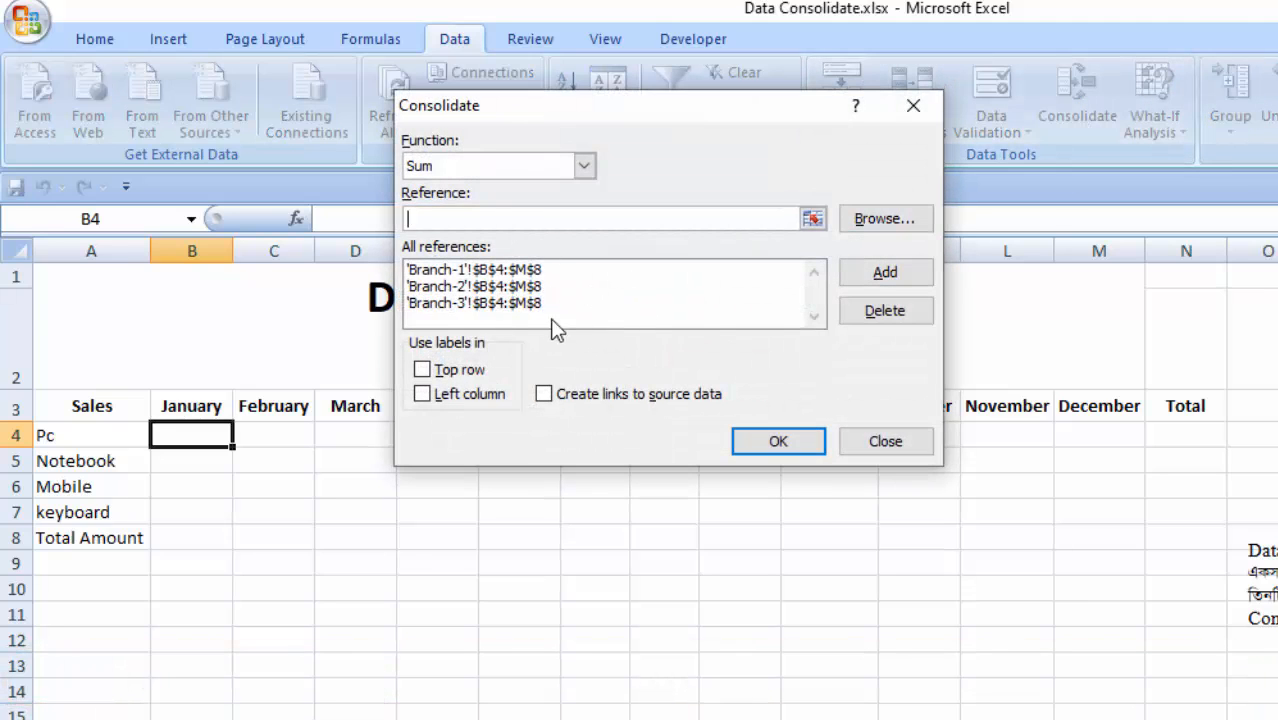
left_click(499, 303)
left_click(885, 310)
left_click(600, 287)
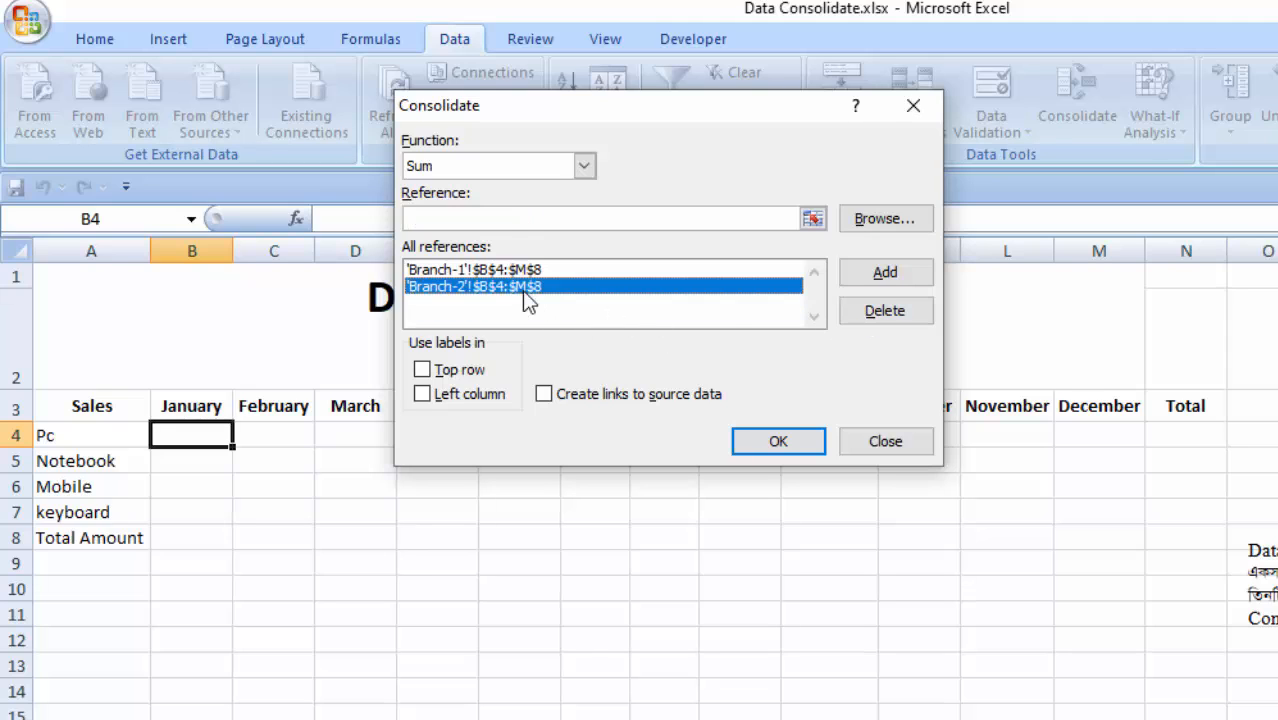
left_click(885, 310)
left_click(567, 276)
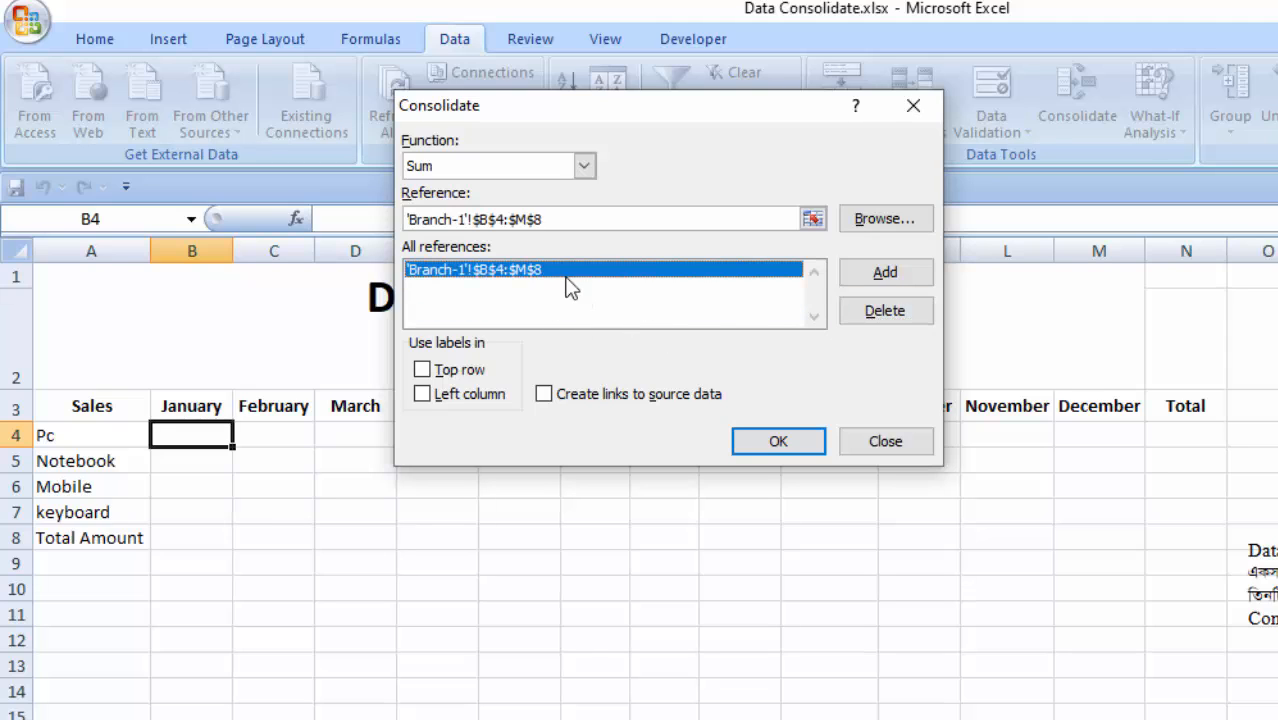
left_click(885, 311)
left_click(885, 451)
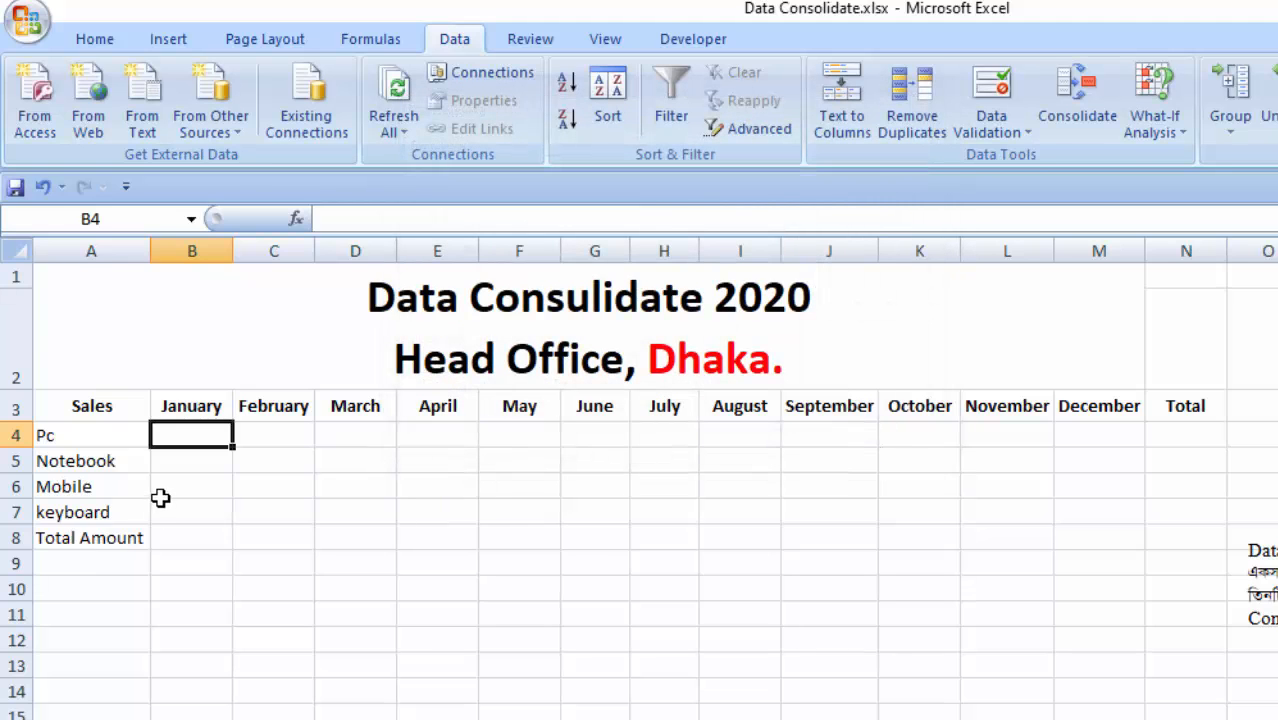
- Reopen Consolidate with B4 as the destination, check its function and reference list, and close it
left_click(197, 487)
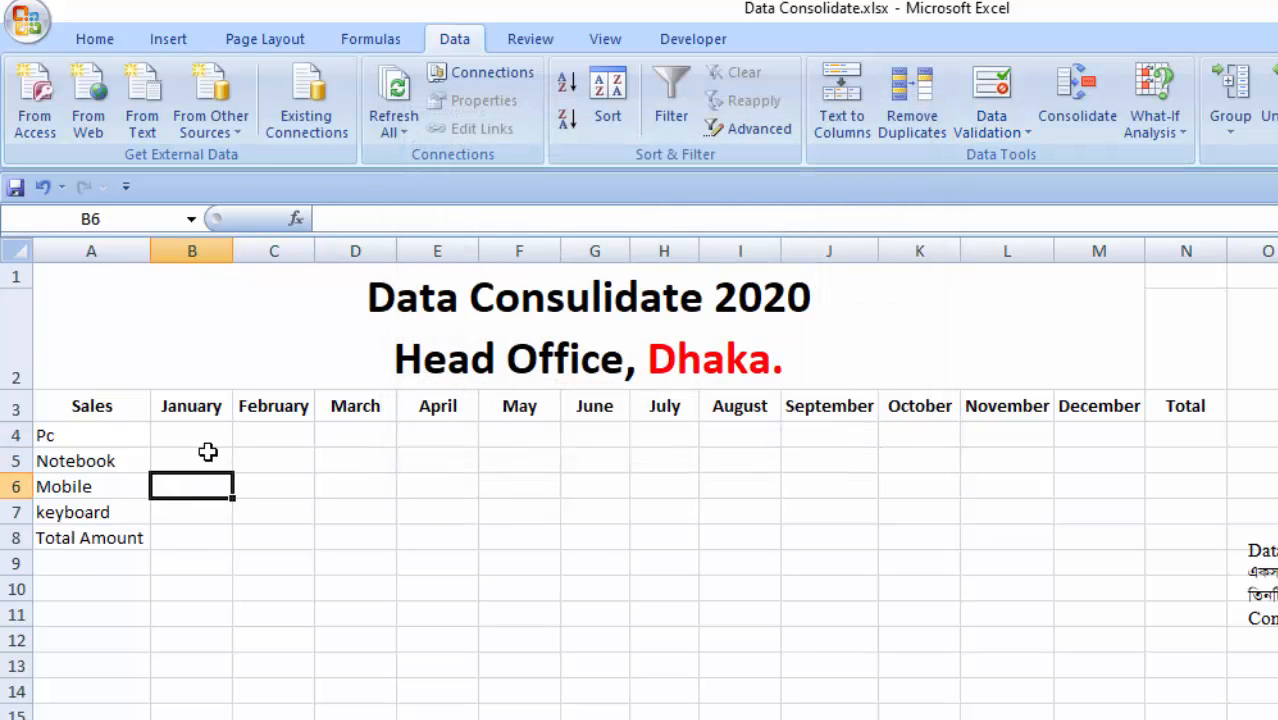
left_click(190, 433)
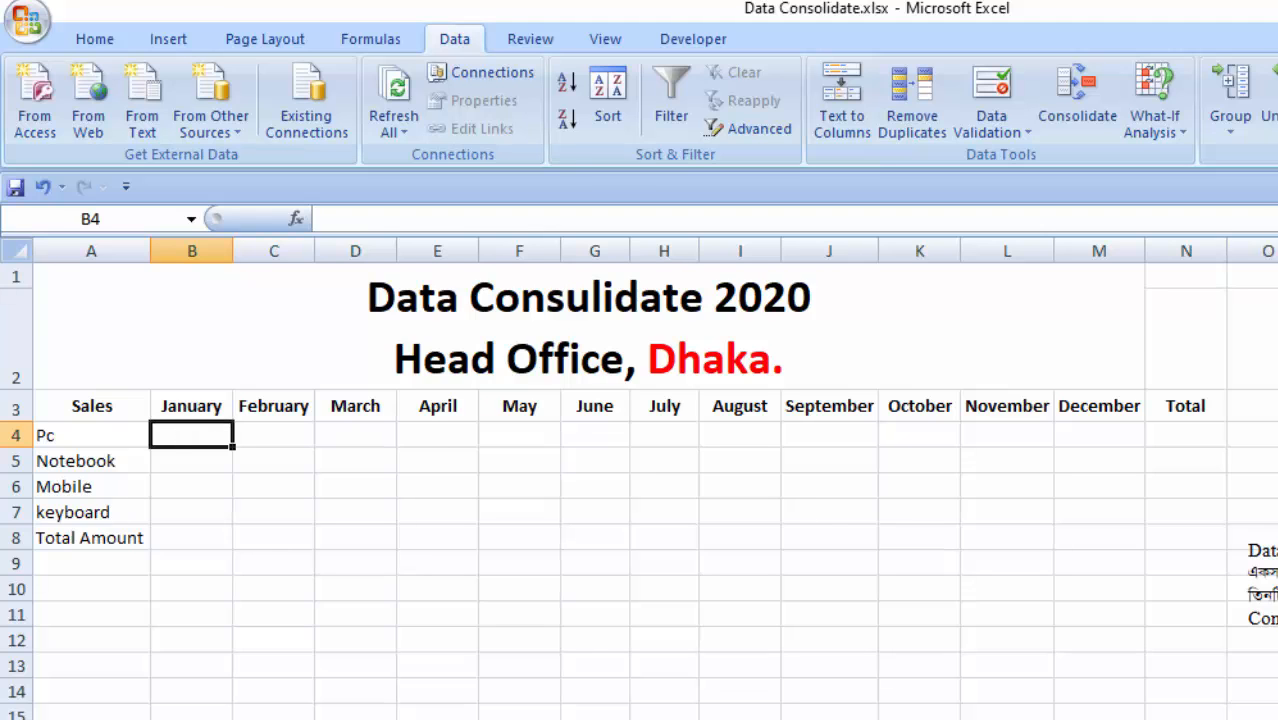
left_click(1069, 99)
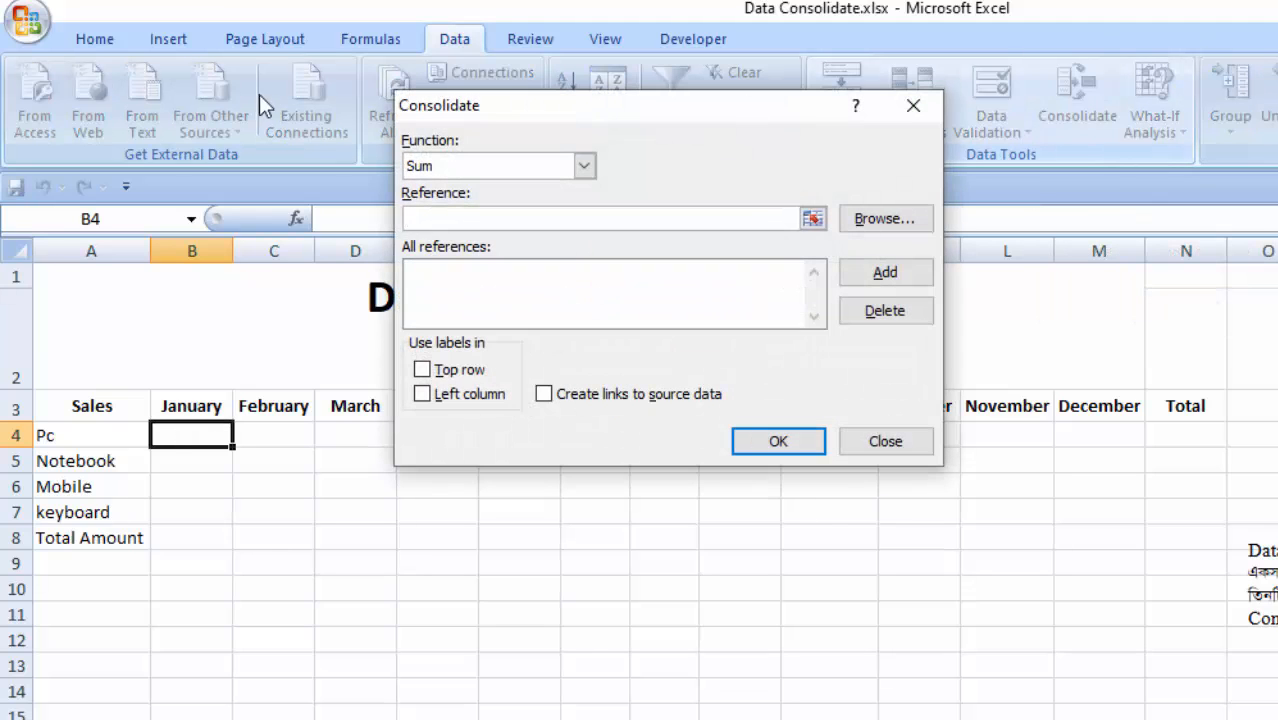
left_click(913, 105)
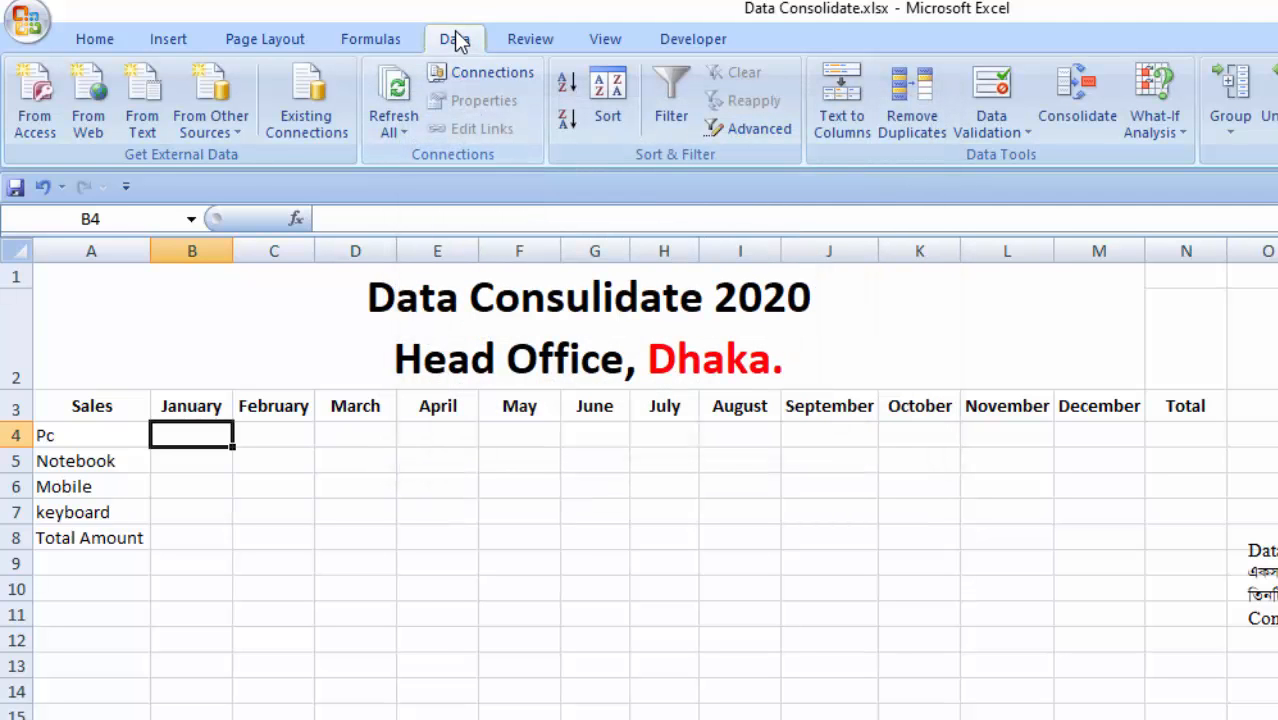
- Open Consolidate with B4 as the destination, keep the Sum function, and add the Branch-1 range $B$4:$N$7 as a reference
left_click(1066, 99)
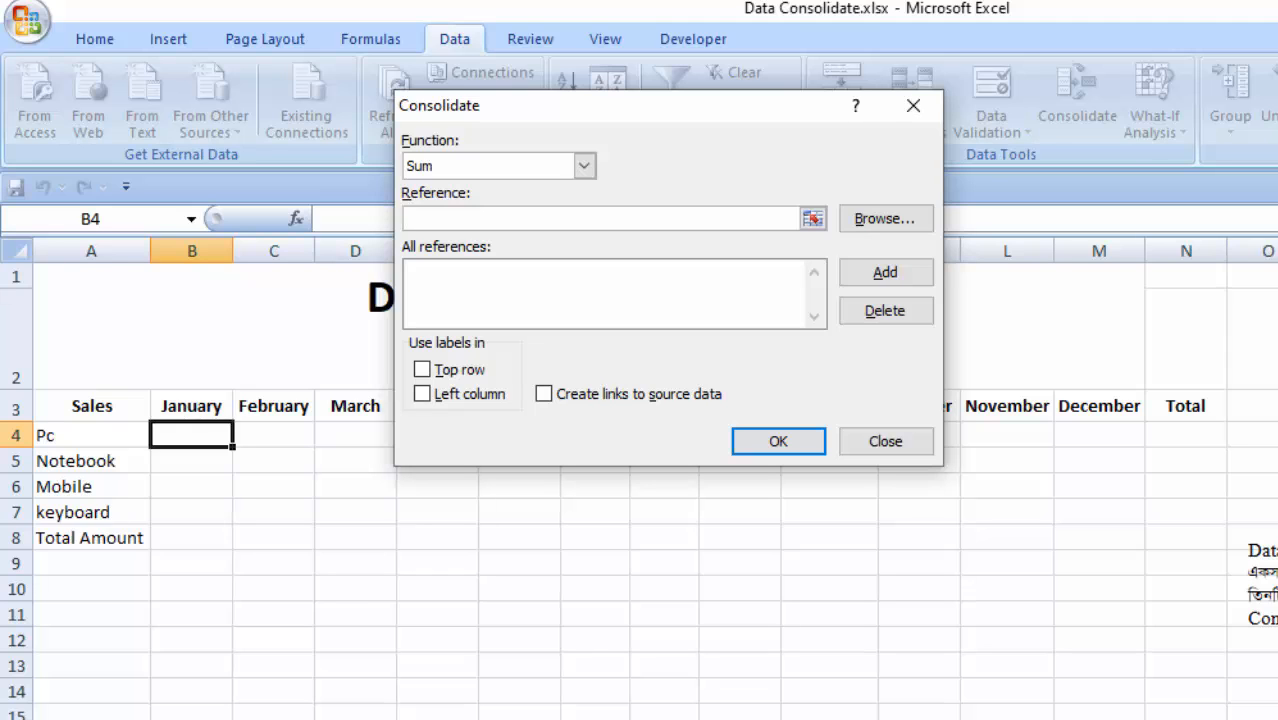
key("ctrl+Page_Down")
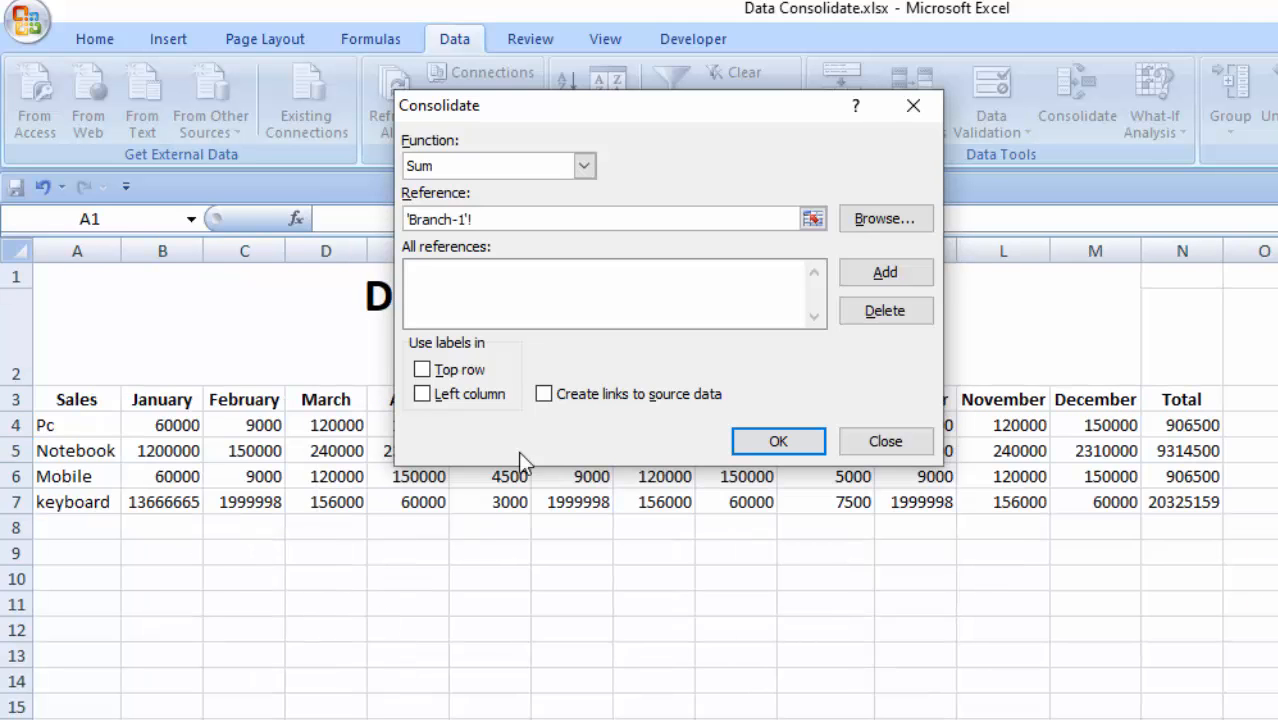
left_click_drag(155, 425, 1183, 510)
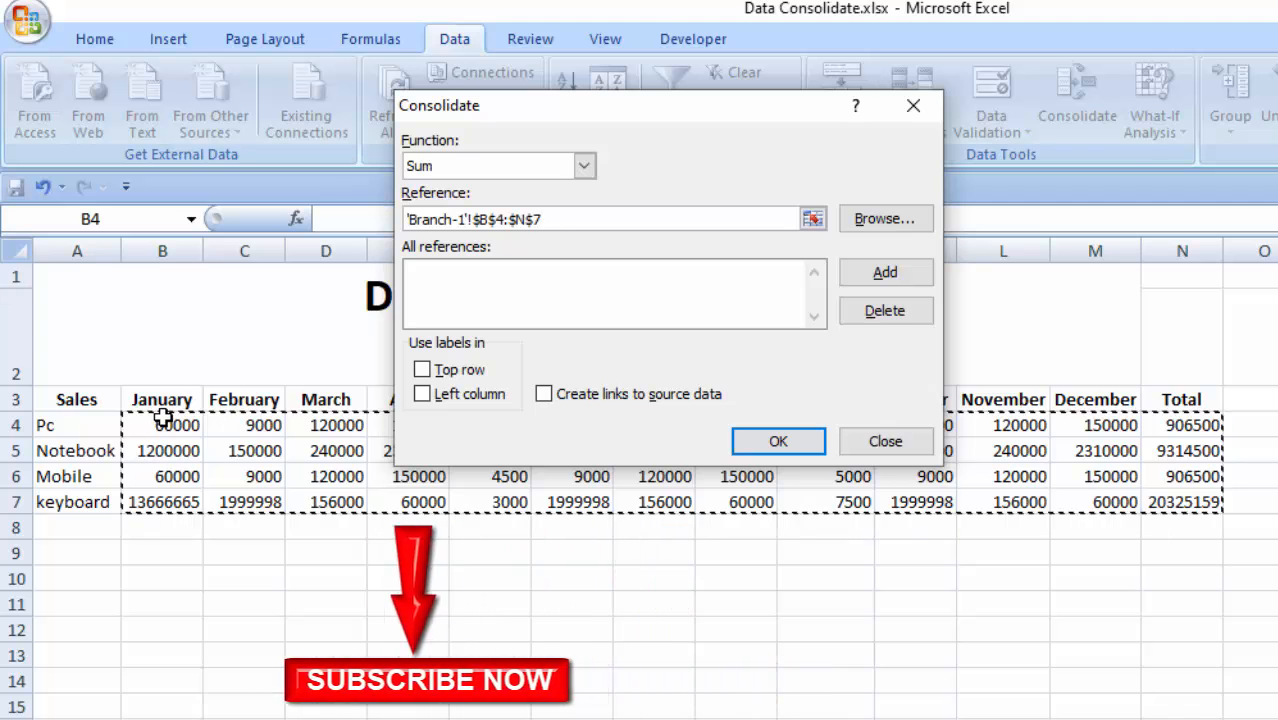
left_click(493, 168)
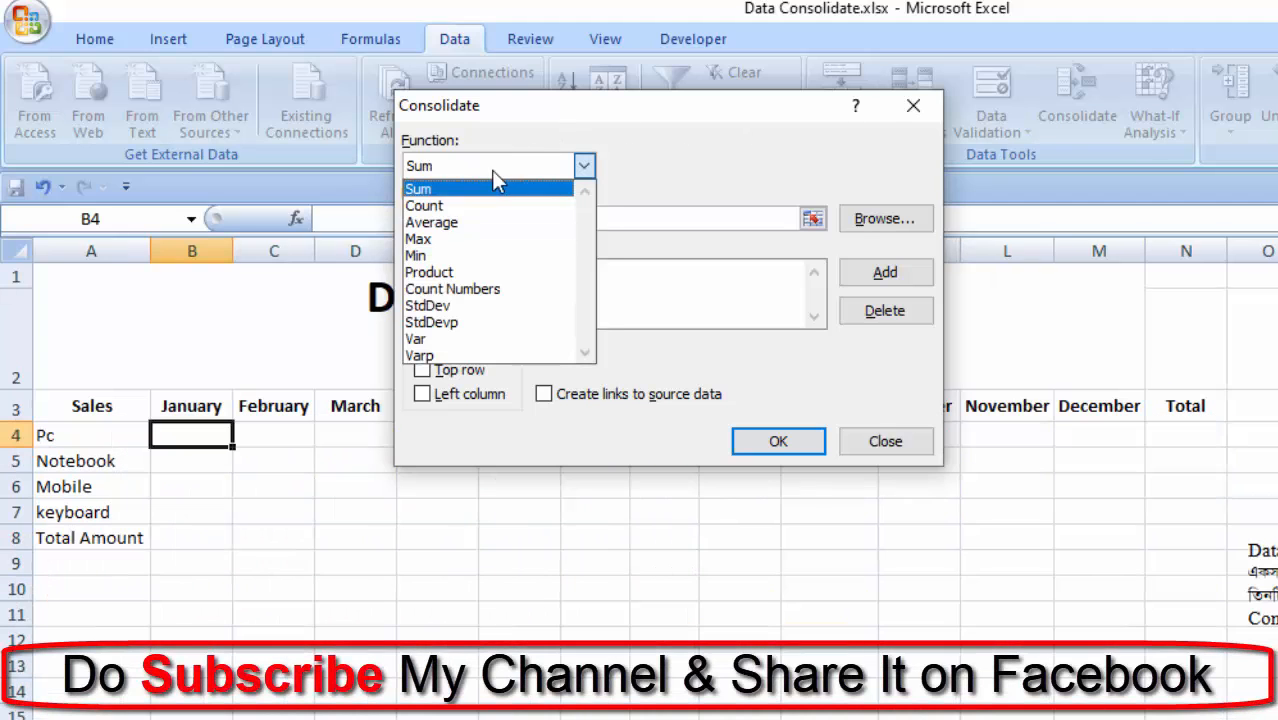
left_click(445, 189)
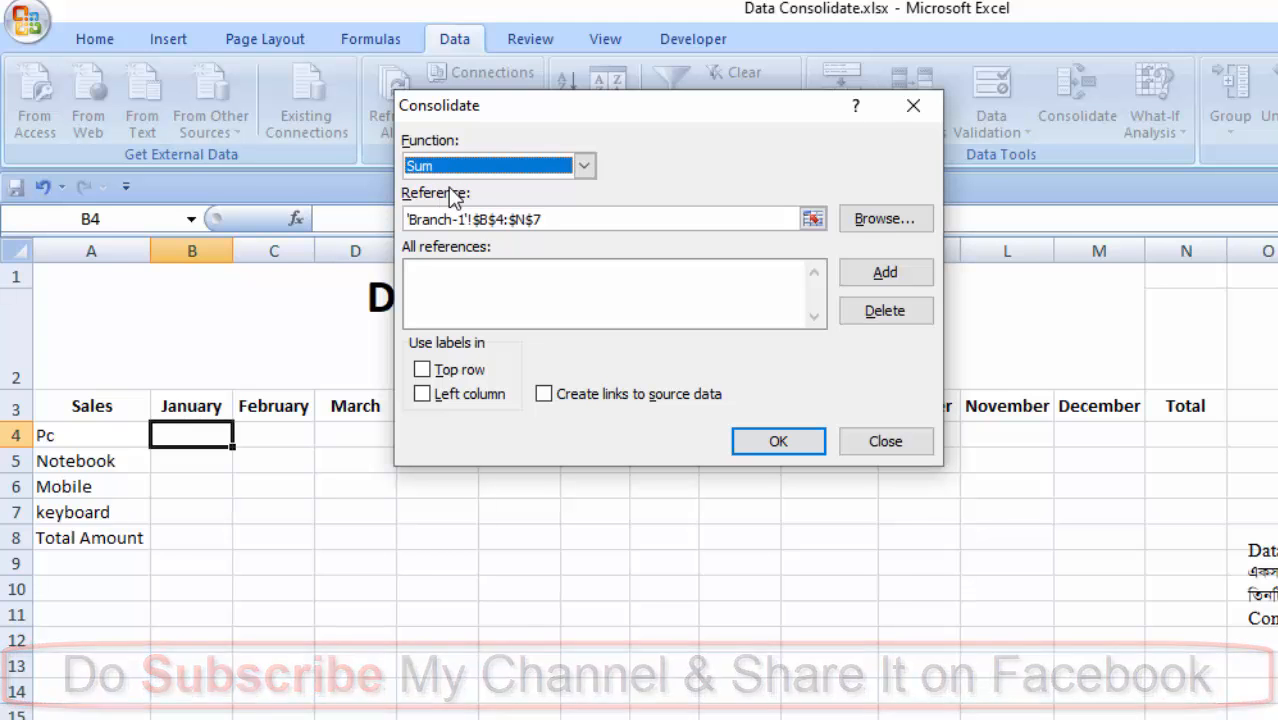
left_click(908, 272)
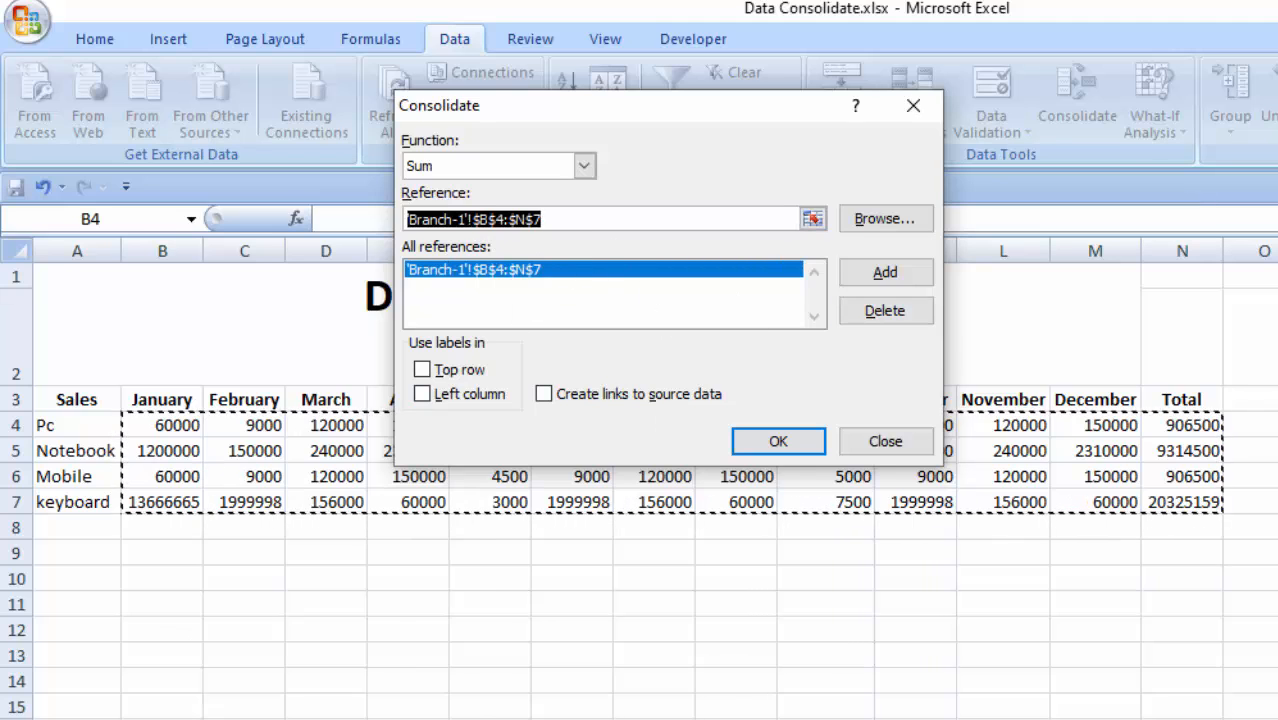
- Add the $B$4:$N$7 ranges of Branch-2 and Branch-3 as references and run the consolidation
left_click(230, 717)
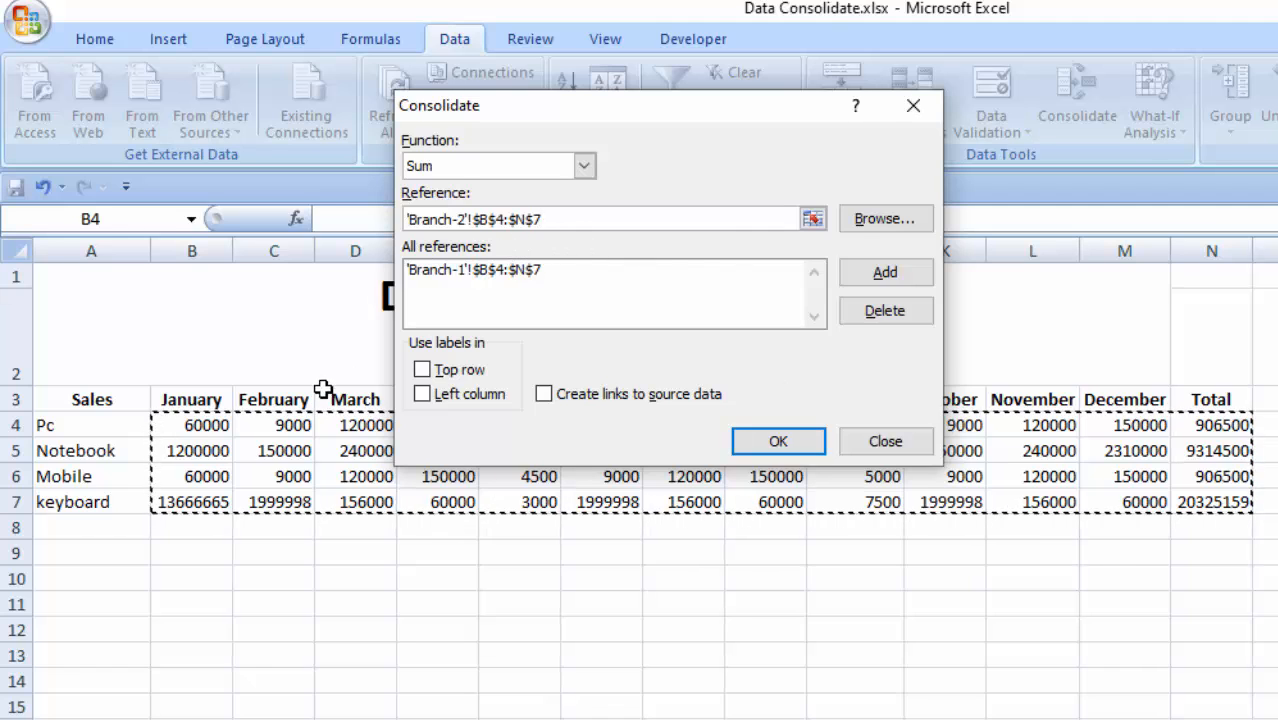
left_click(884, 276)
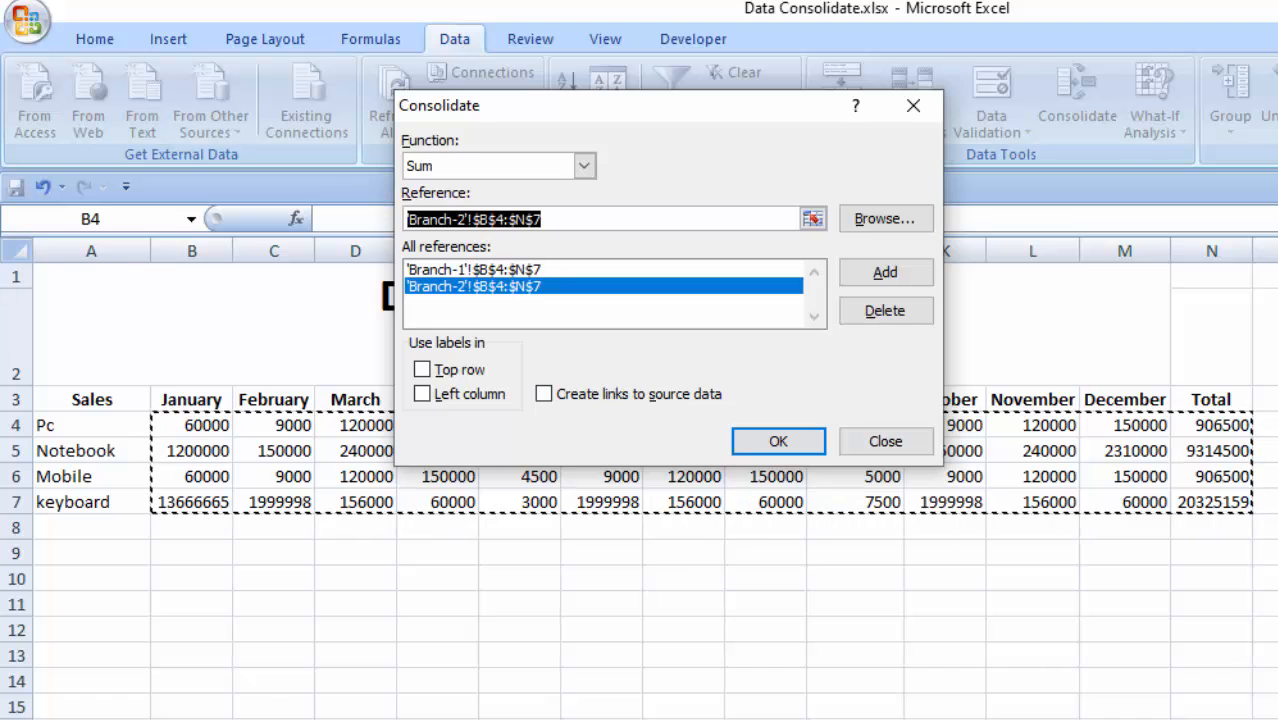
left_click(280, 717)
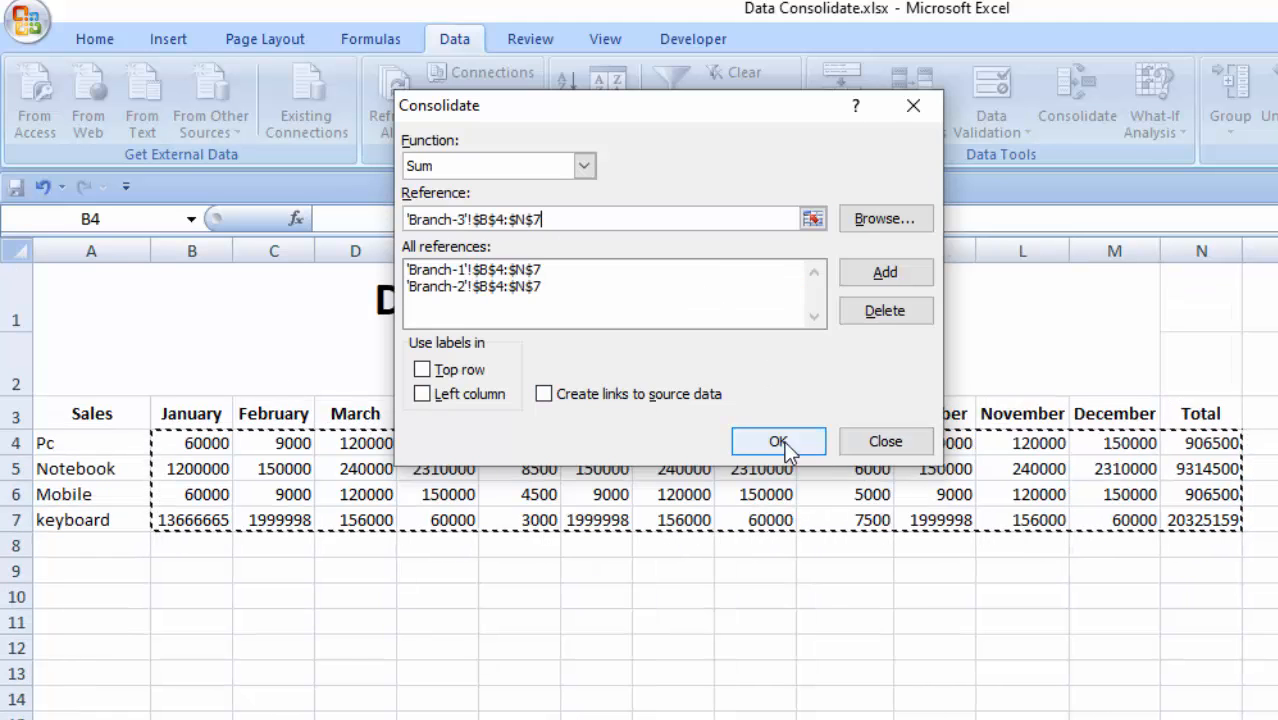
left_click(881, 271)
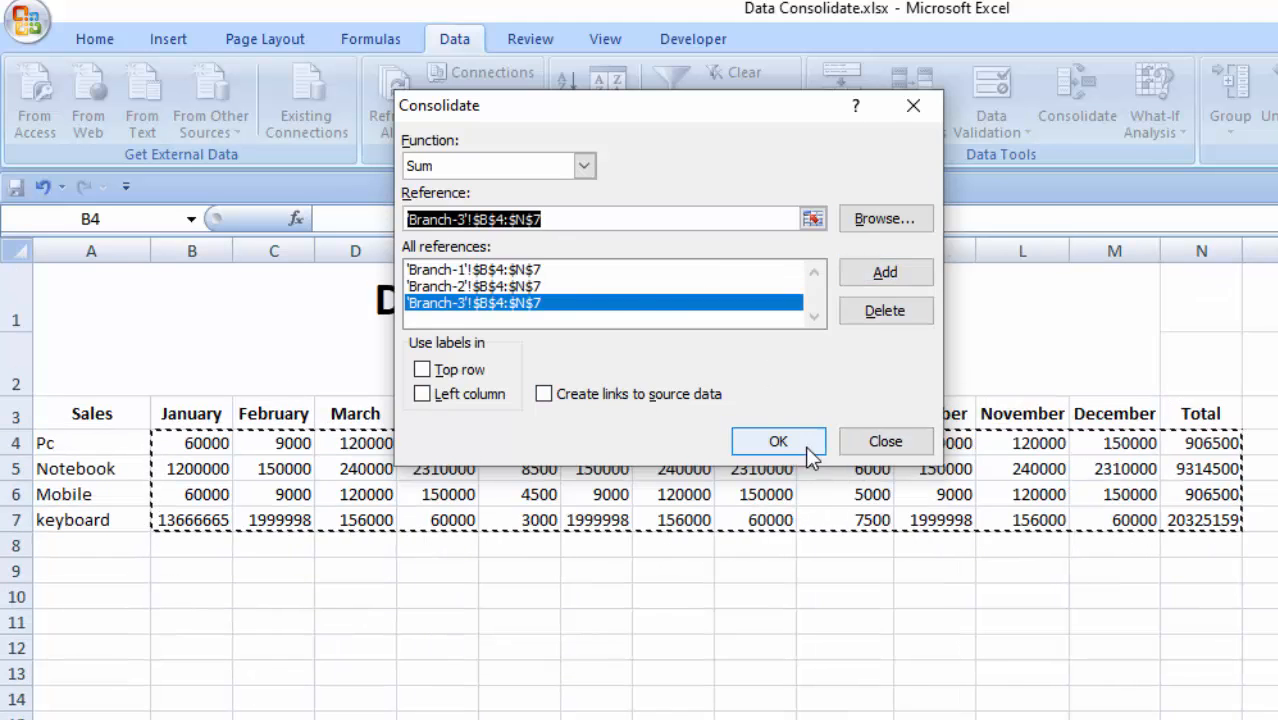
left_click(778, 441)
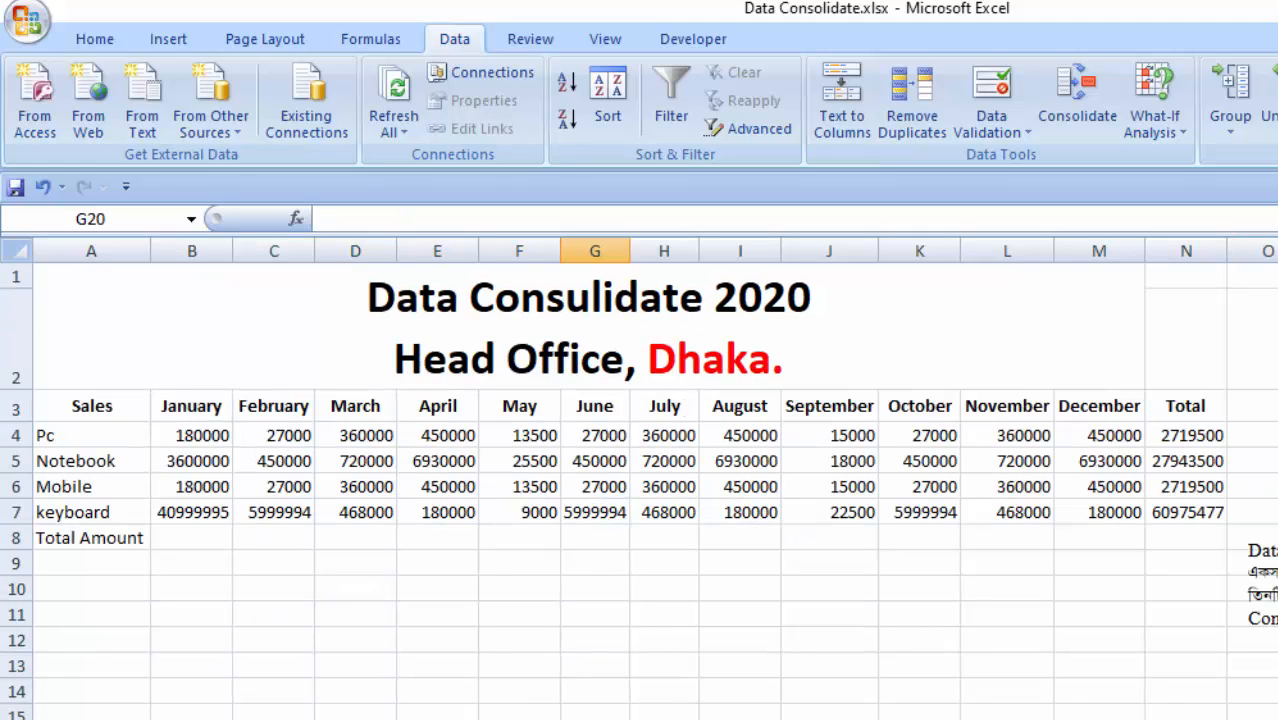
- Examine the consolidated monthly figures in the Pc row and the Total column on the Head Office sheet
left_click(404, 660)
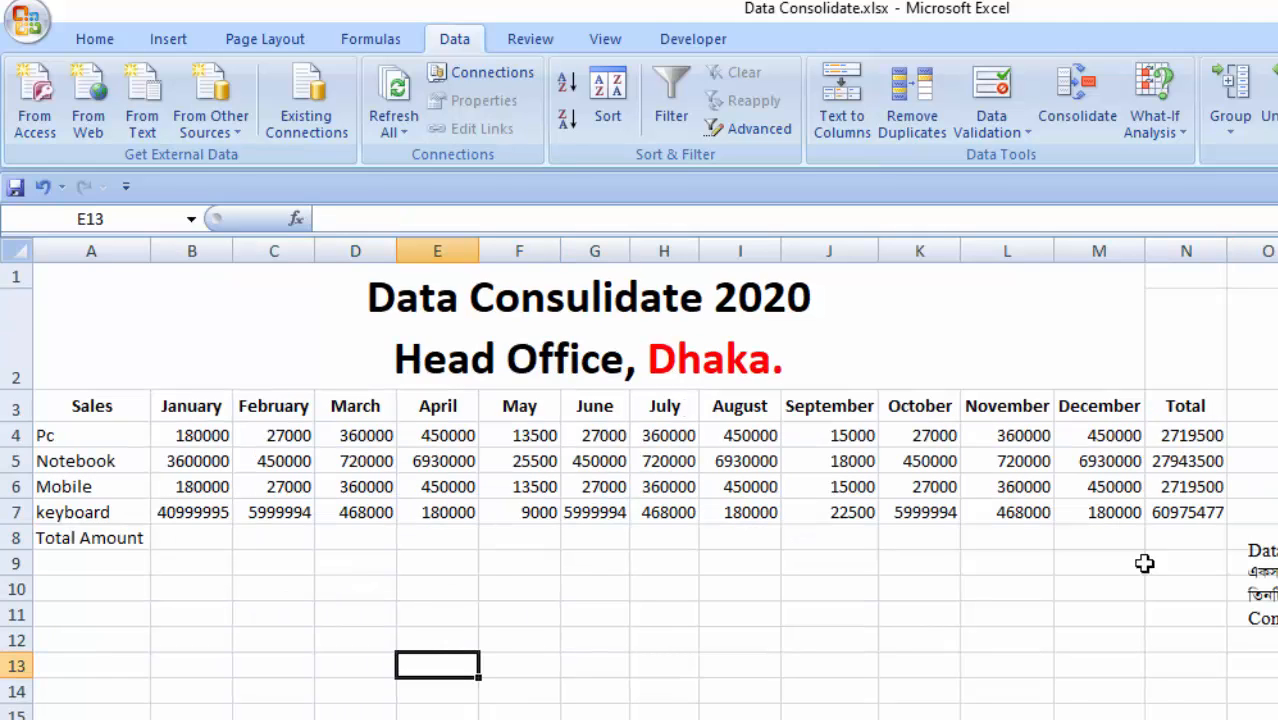
left_click(650, 582)
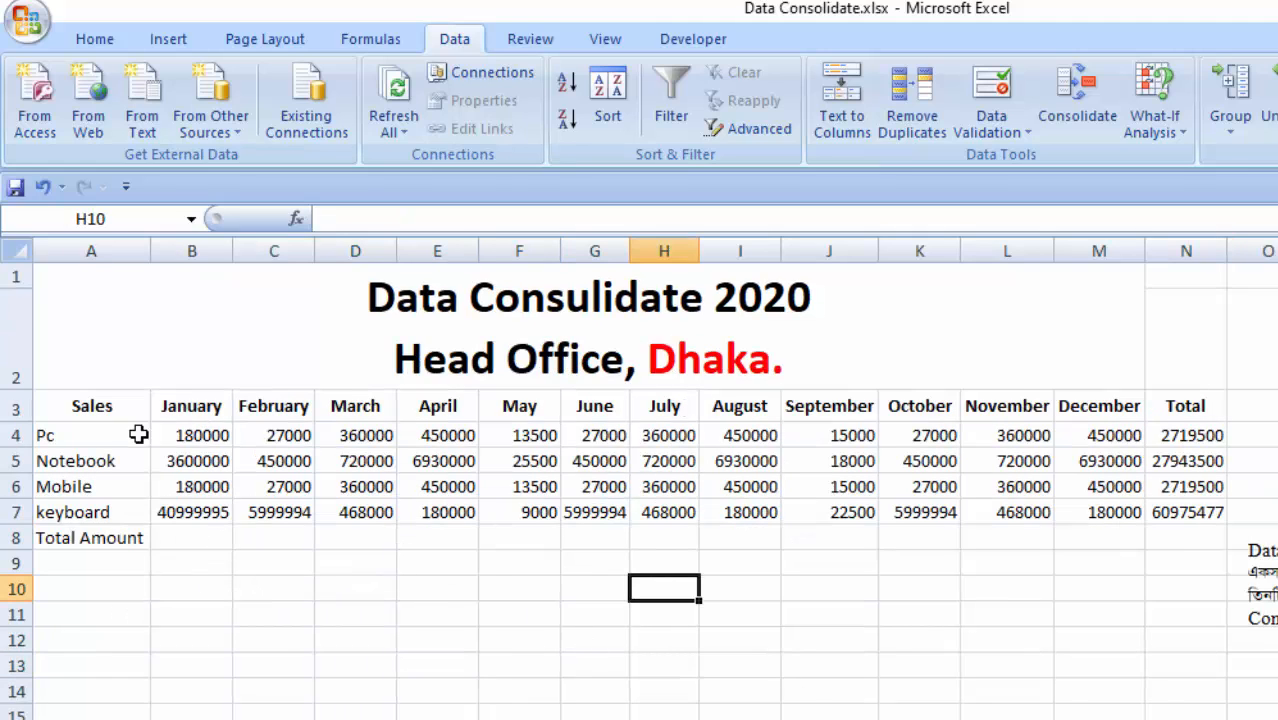
left_click(189, 439)
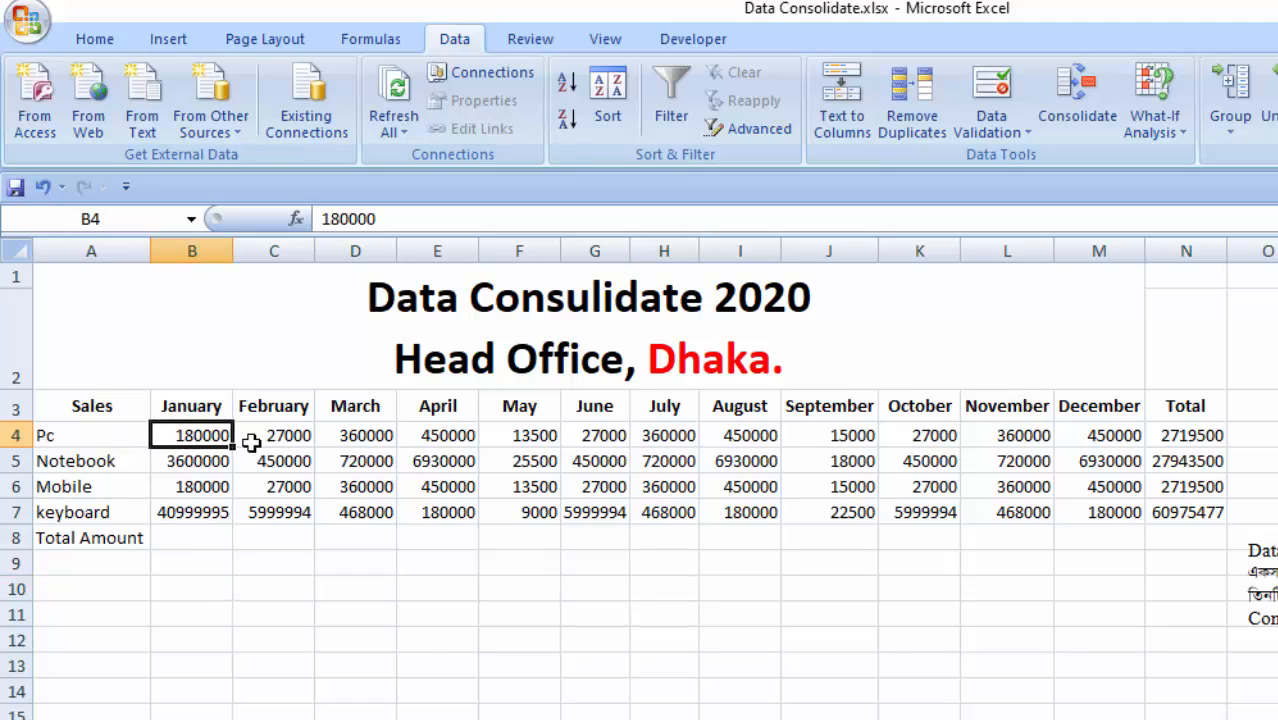
left_click(283, 438)
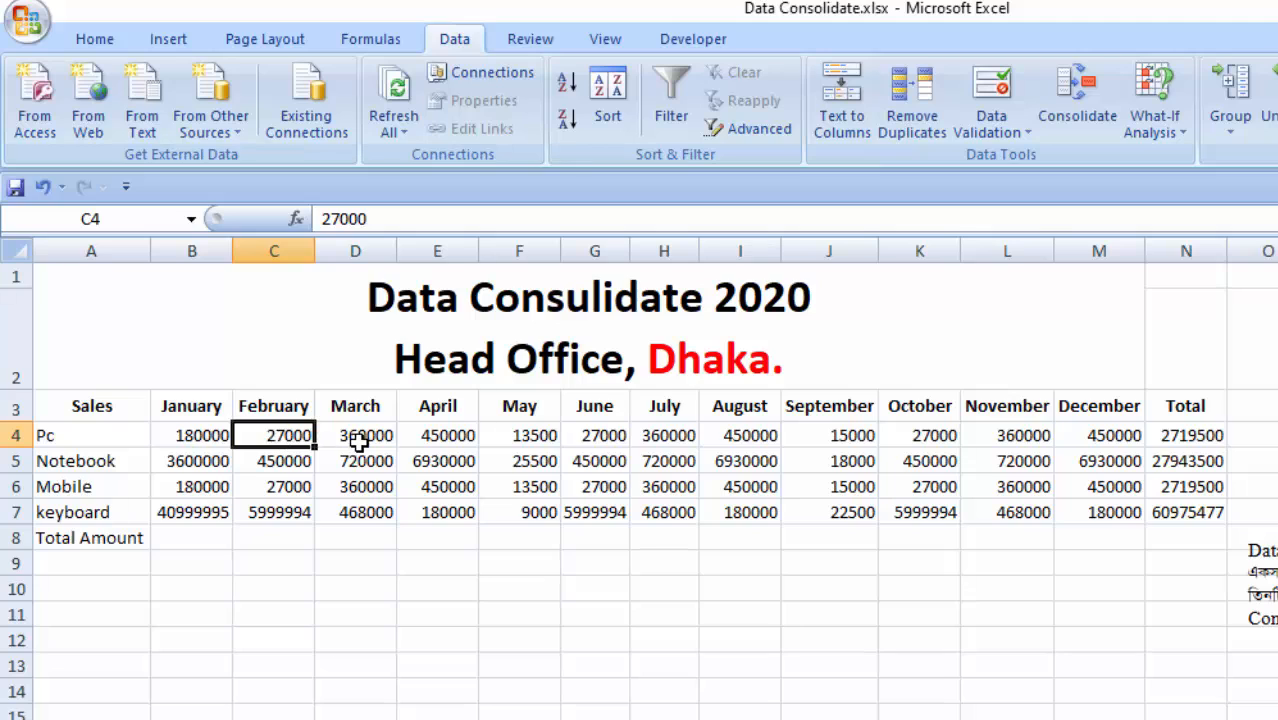
left_click(354, 438)
left_click(448, 440)
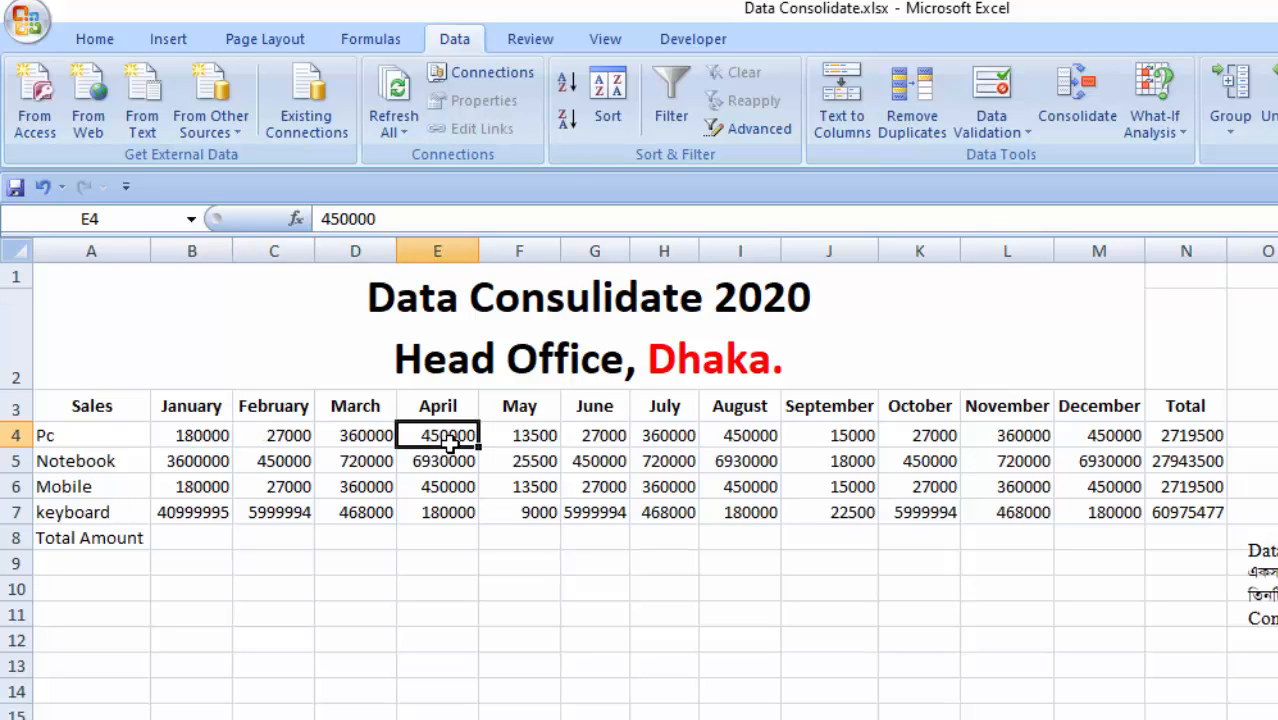
left_click(540, 440)
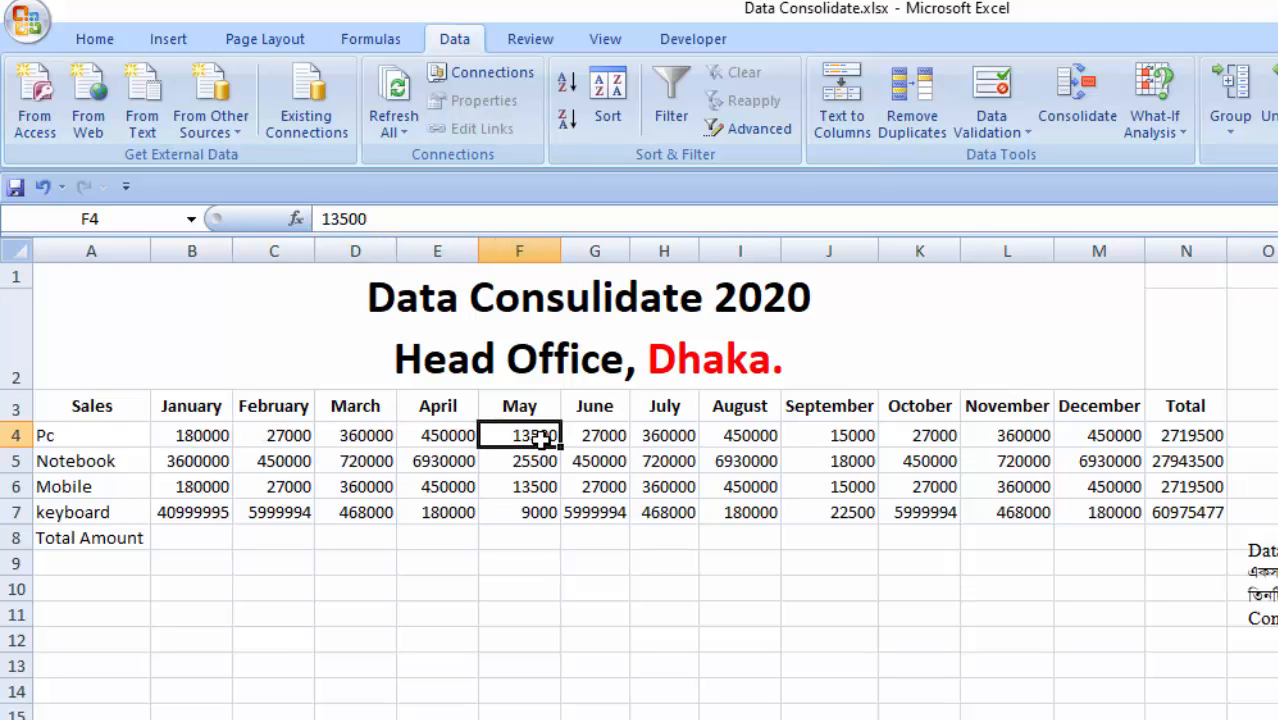
left_click(611, 435)
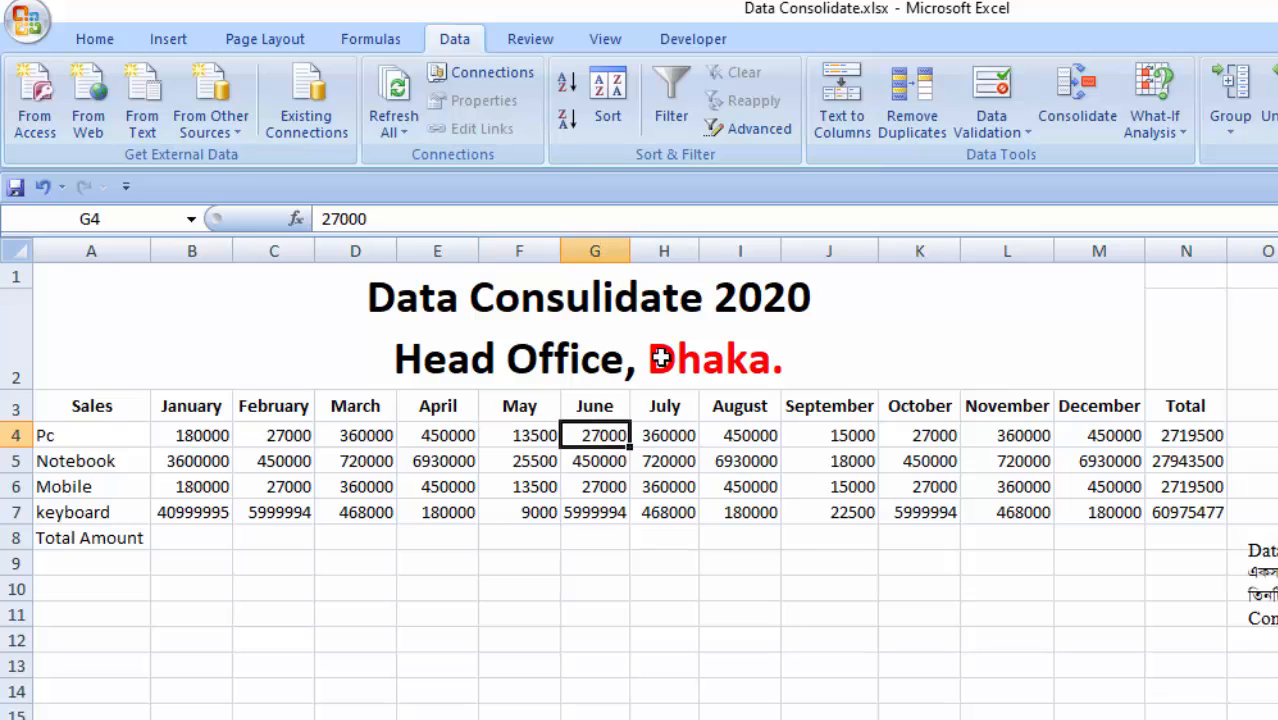
left_click(1197, 437)
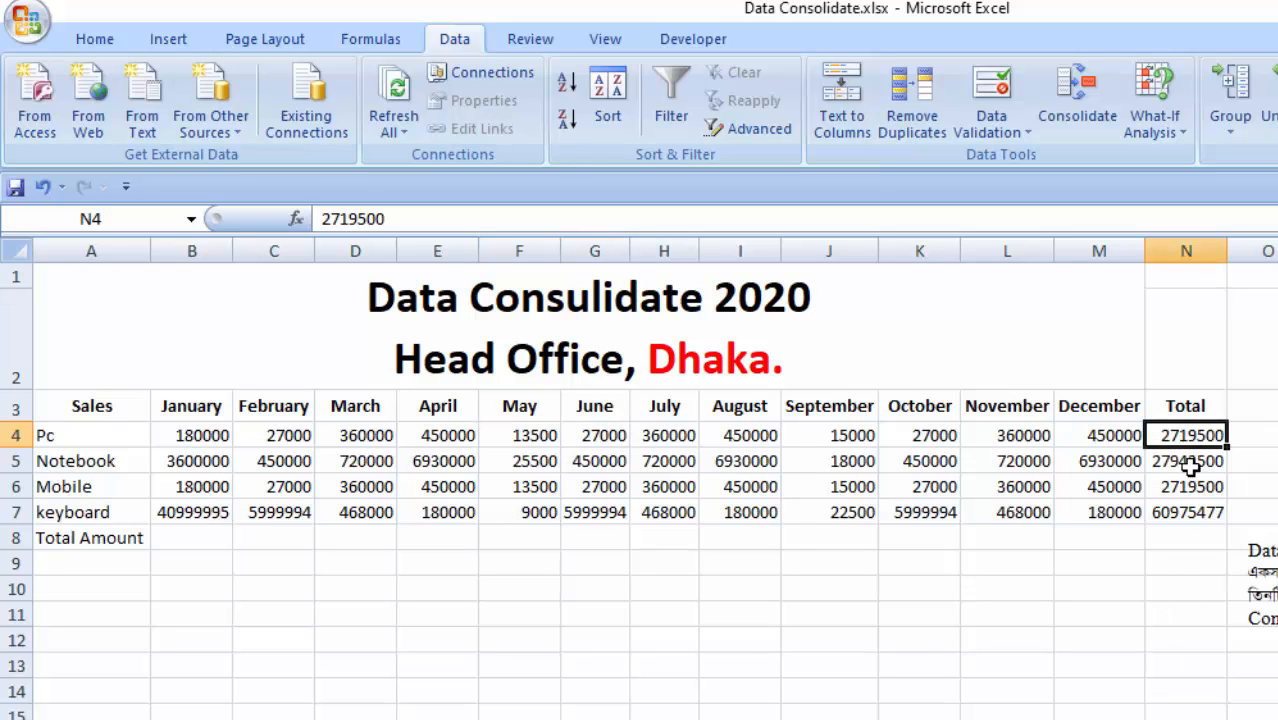
left_click(1185, 537)
left_click(1186, 445)
left_click_drag(1186, 445, 1212, 518)
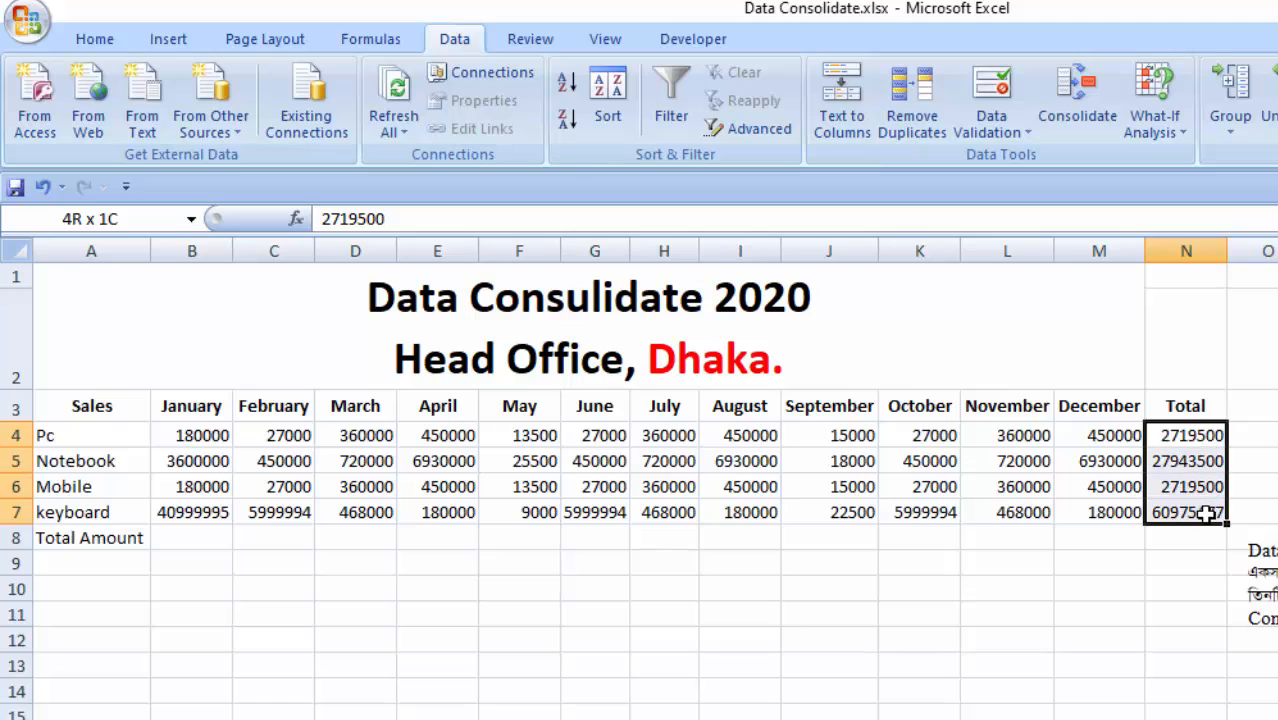
left_click(1262, 462)
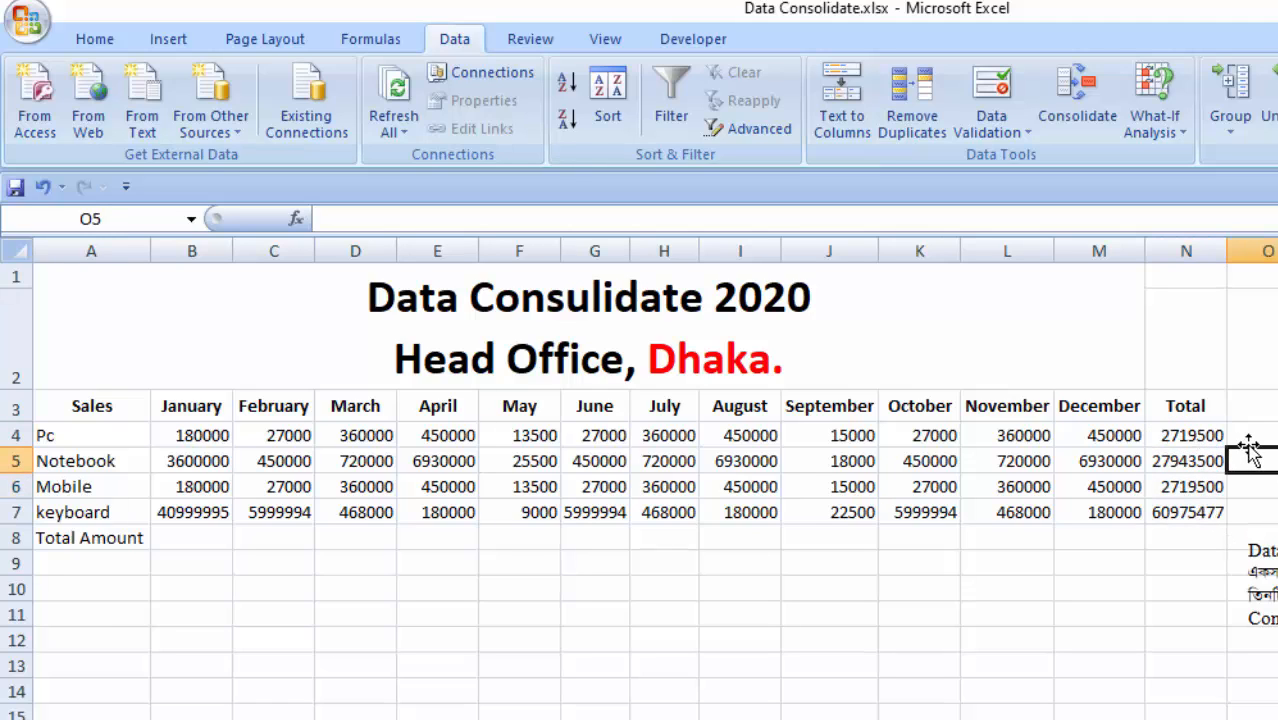
- Enter the check formula =SUM(B4:M4) in O4 to add up the Pc row's monthly figures
left_click(1250, 437)
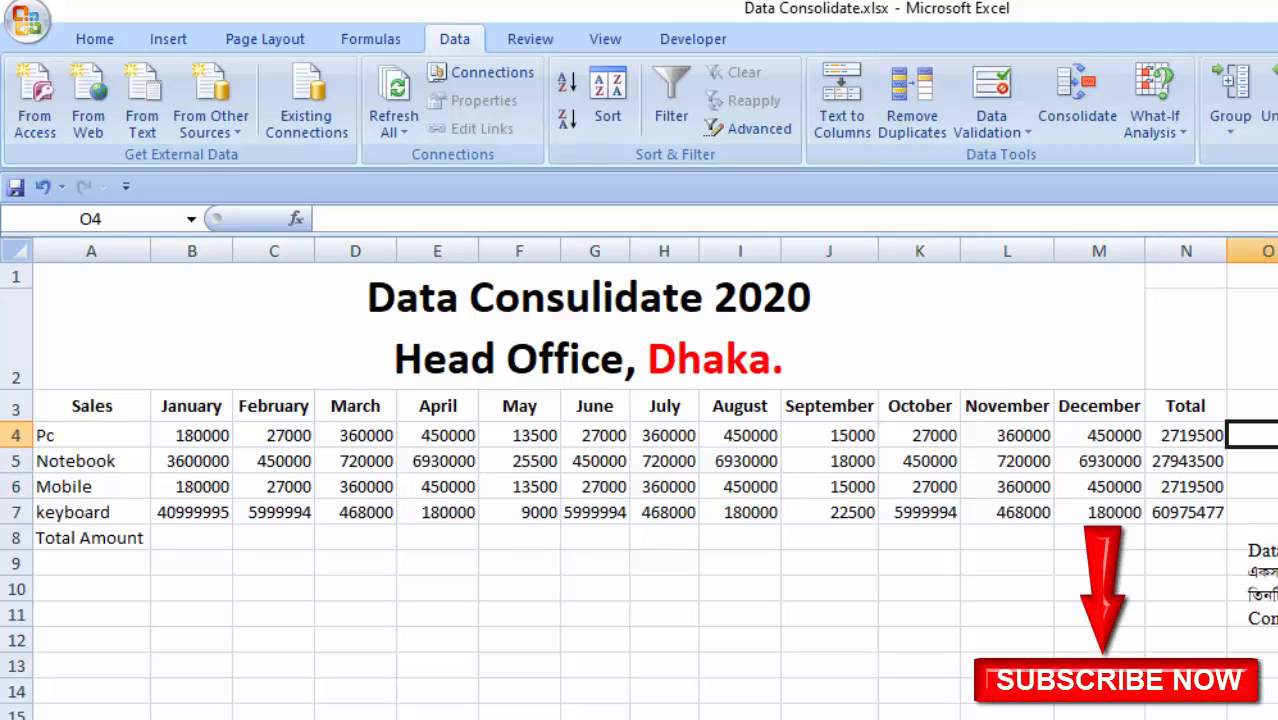
type("=su")
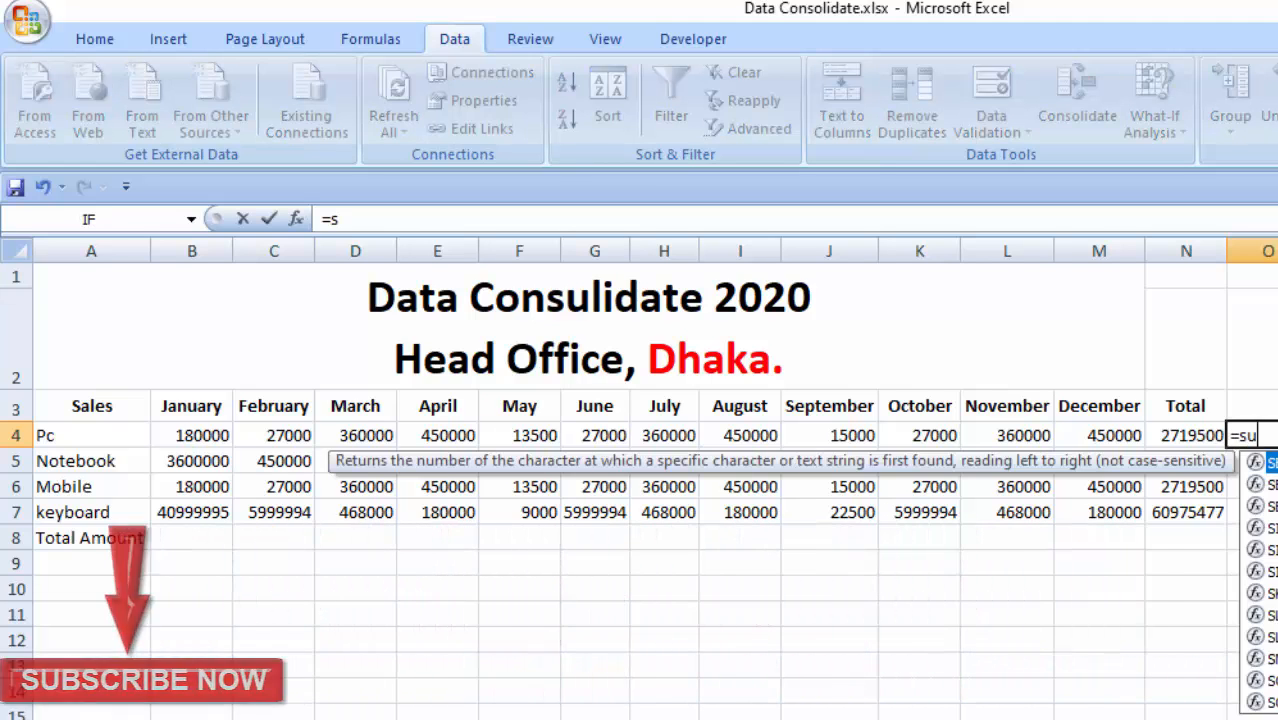
type("m(")
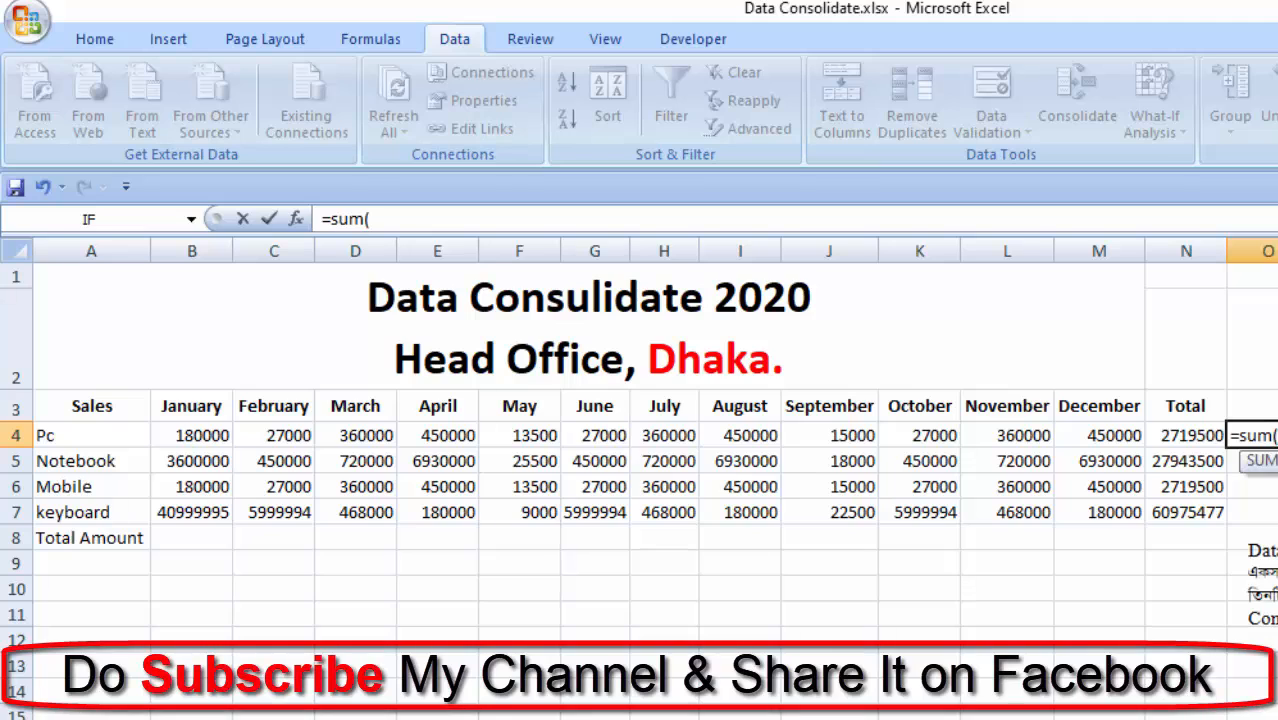
left_click_drag(195, 437, 1136, 436)
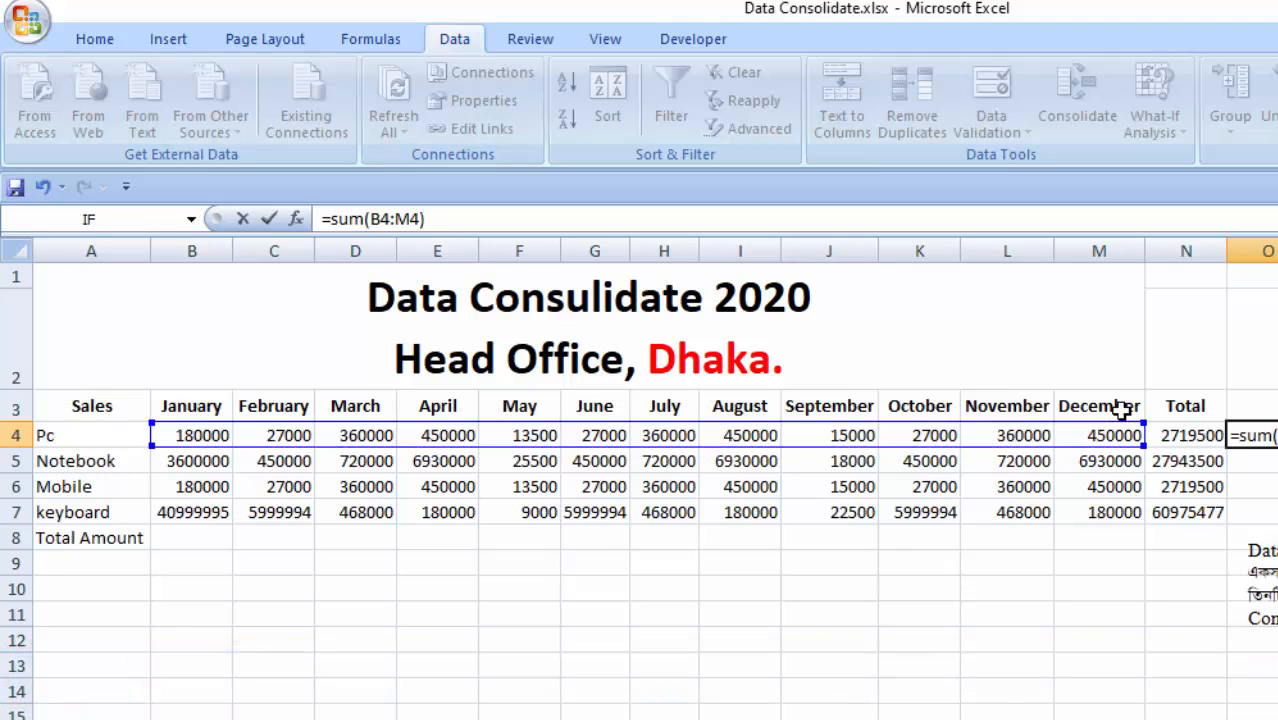
key("Return")
left_click(1262, 435)
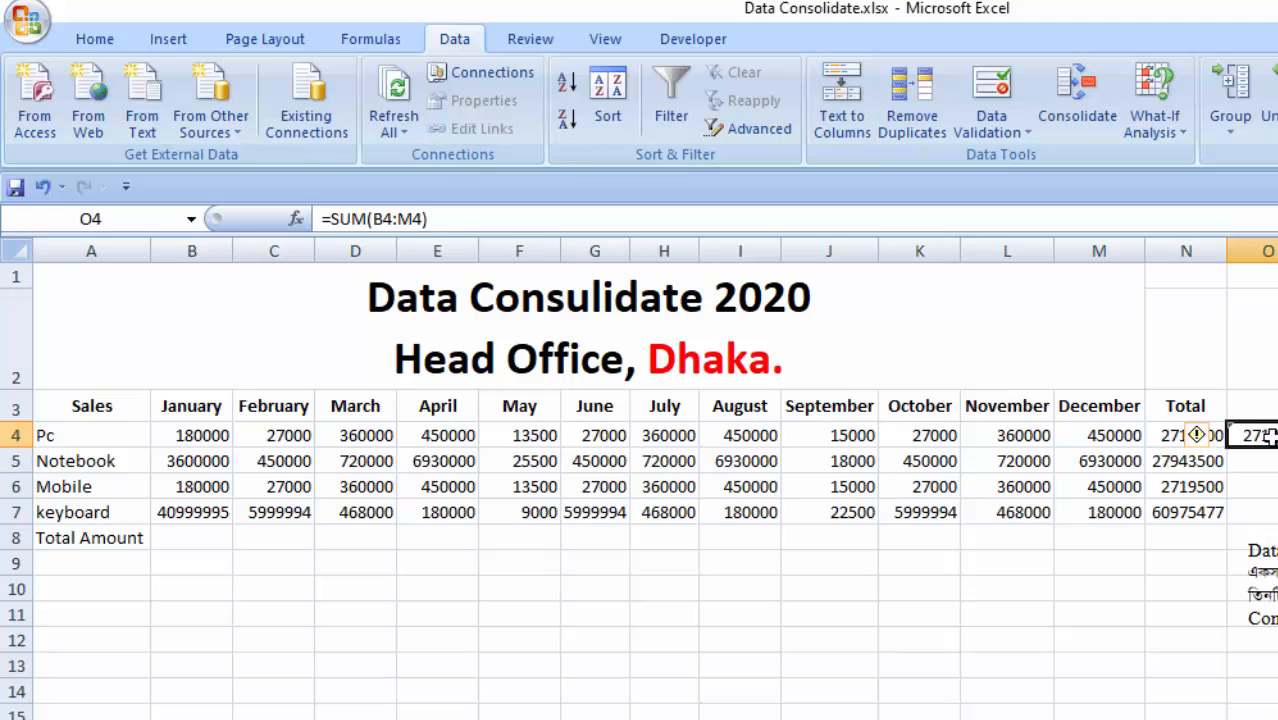
key("Return")
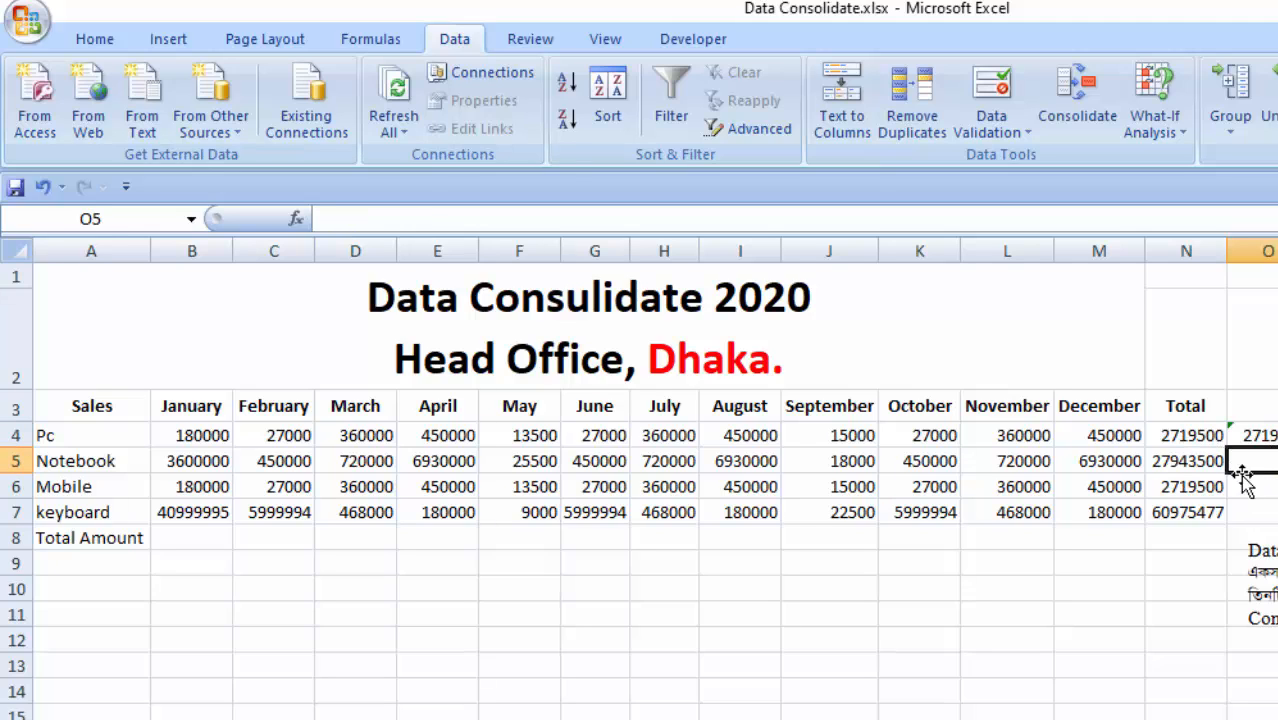
- Compare the consolidated Pc total in N4 with the check sum in O4, and delete the check sum
left_click(1205, 442)
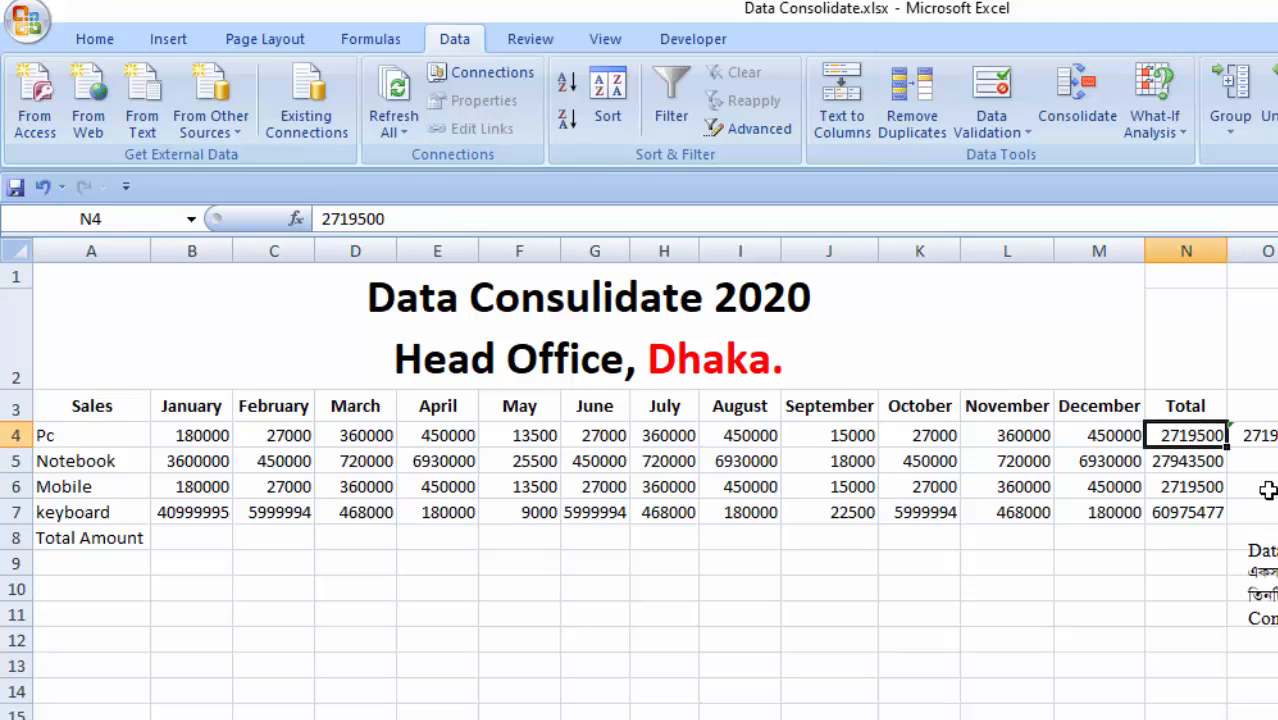
left_click(1277, 438)
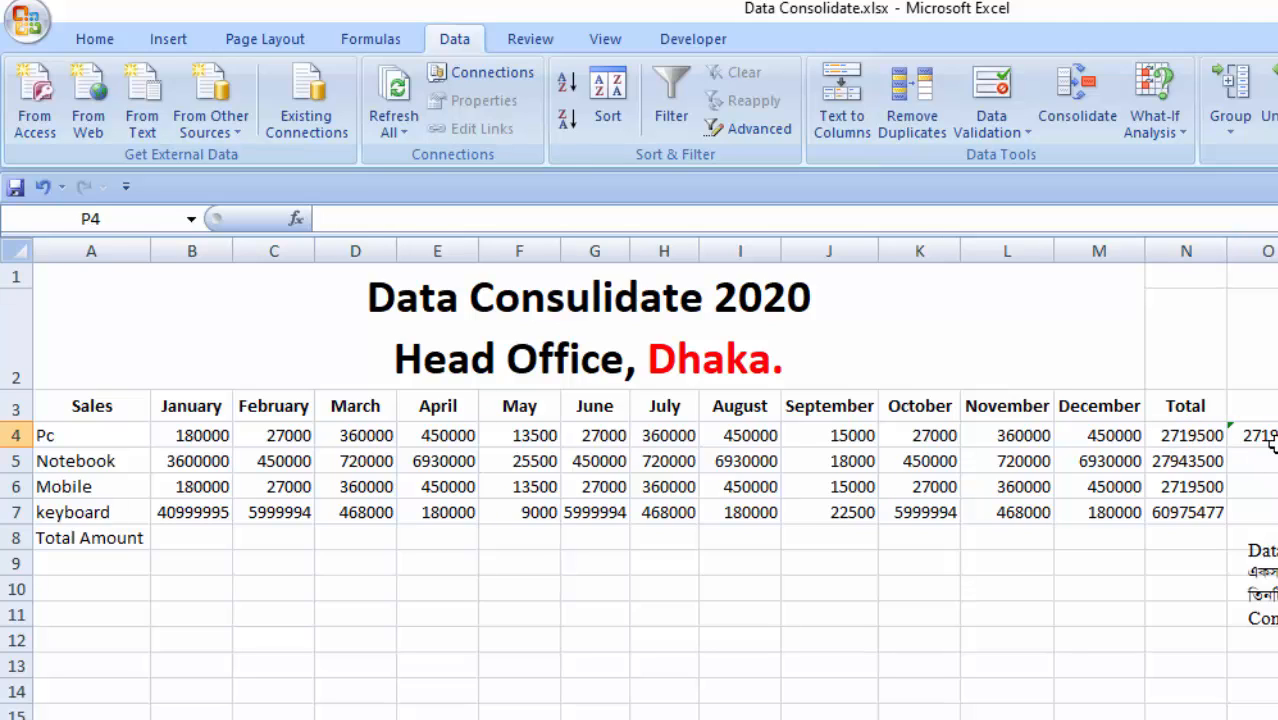
left_click(1272, 440)
key("Delete")
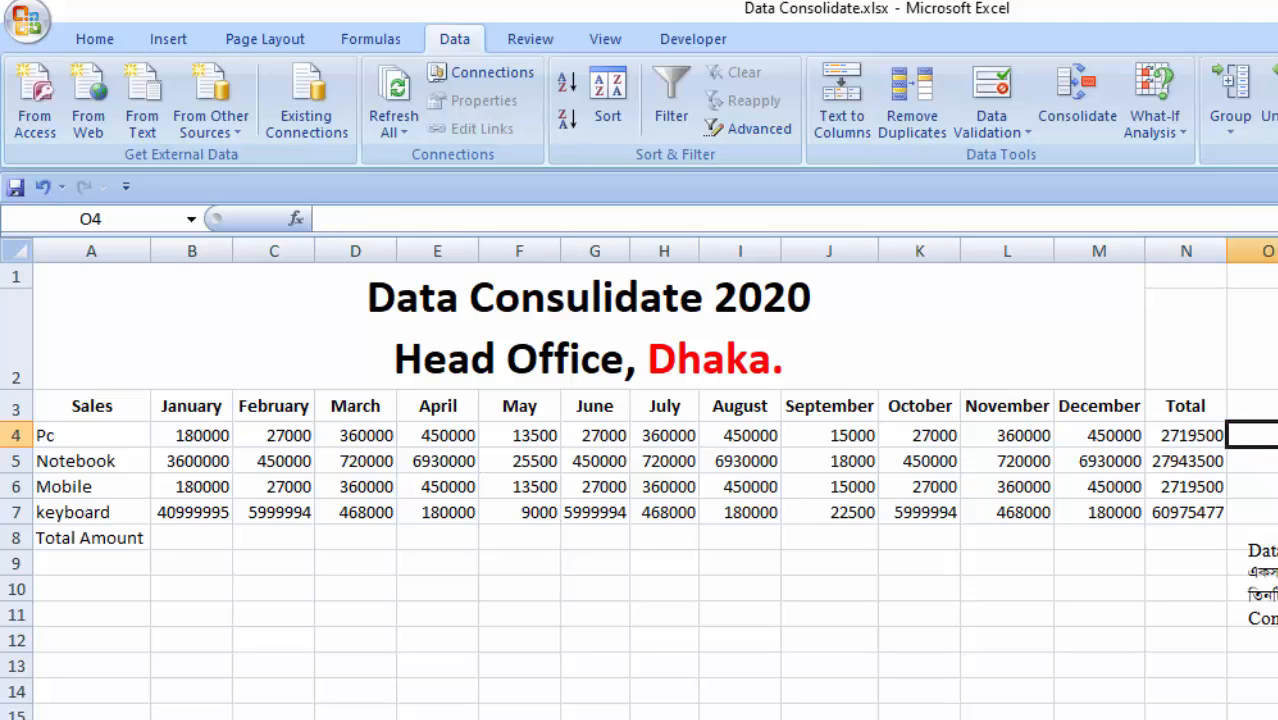
- Fill the Total Amount row B8:N8 with AutoSum totals of rows 4 to 7 and check the formula in B8
left_click(1265, 514)
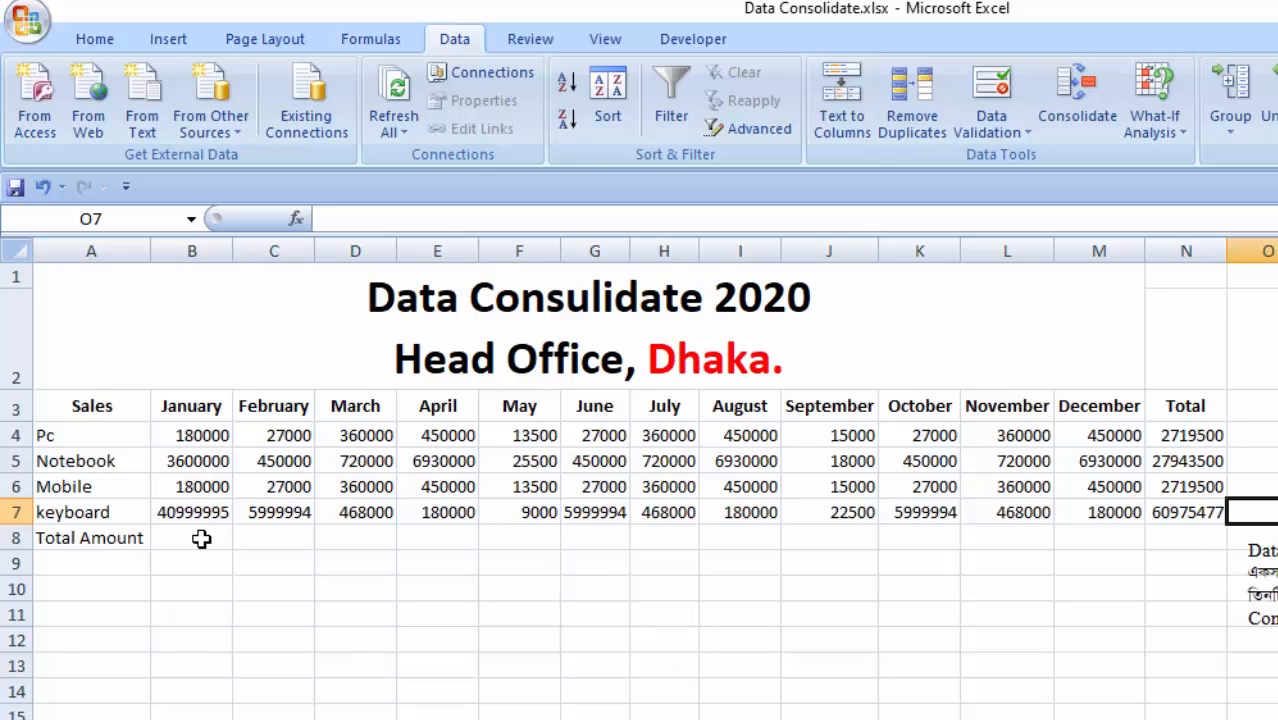
left_click_drag(201, 539, 1192, 538)
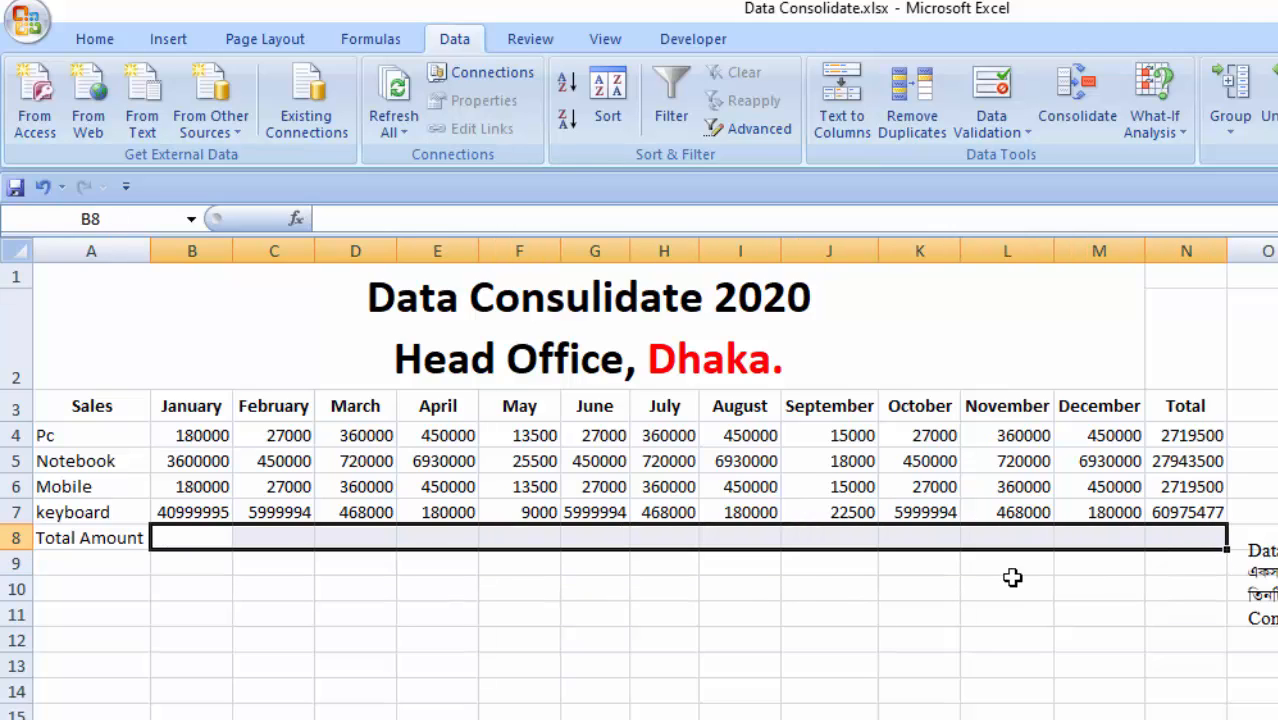
left_click(95, 40)
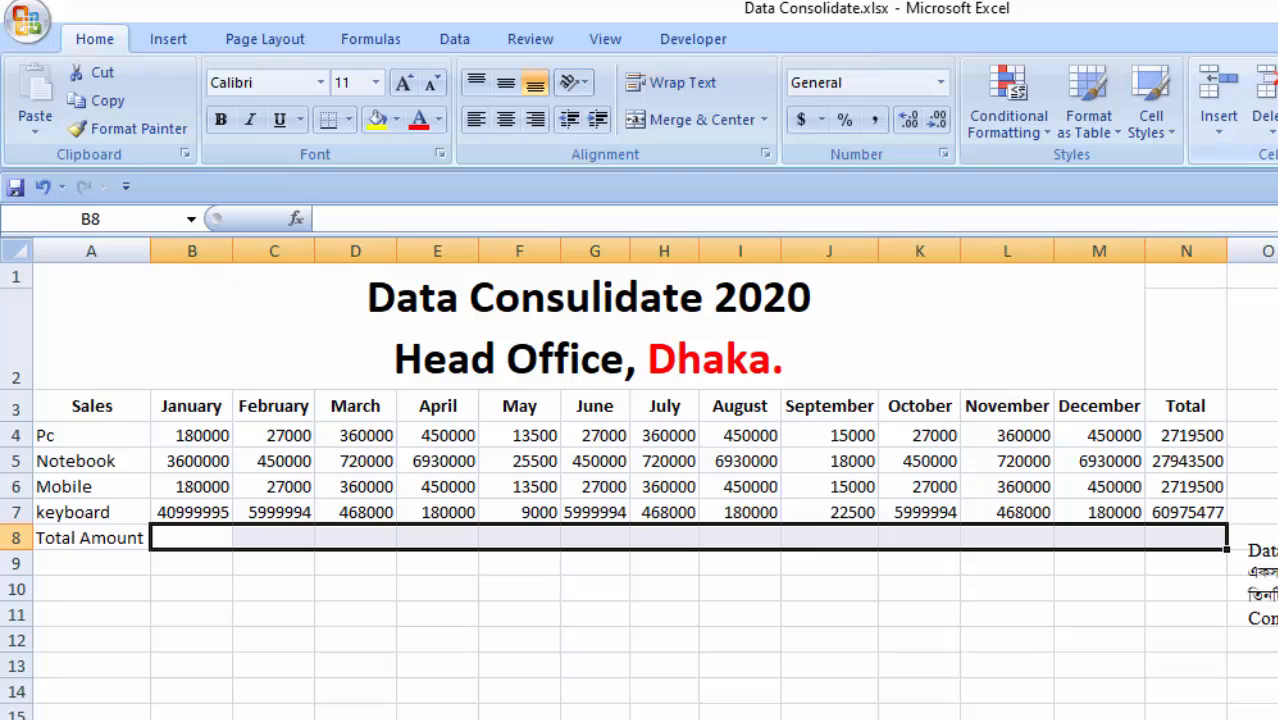
key("alt+equal")
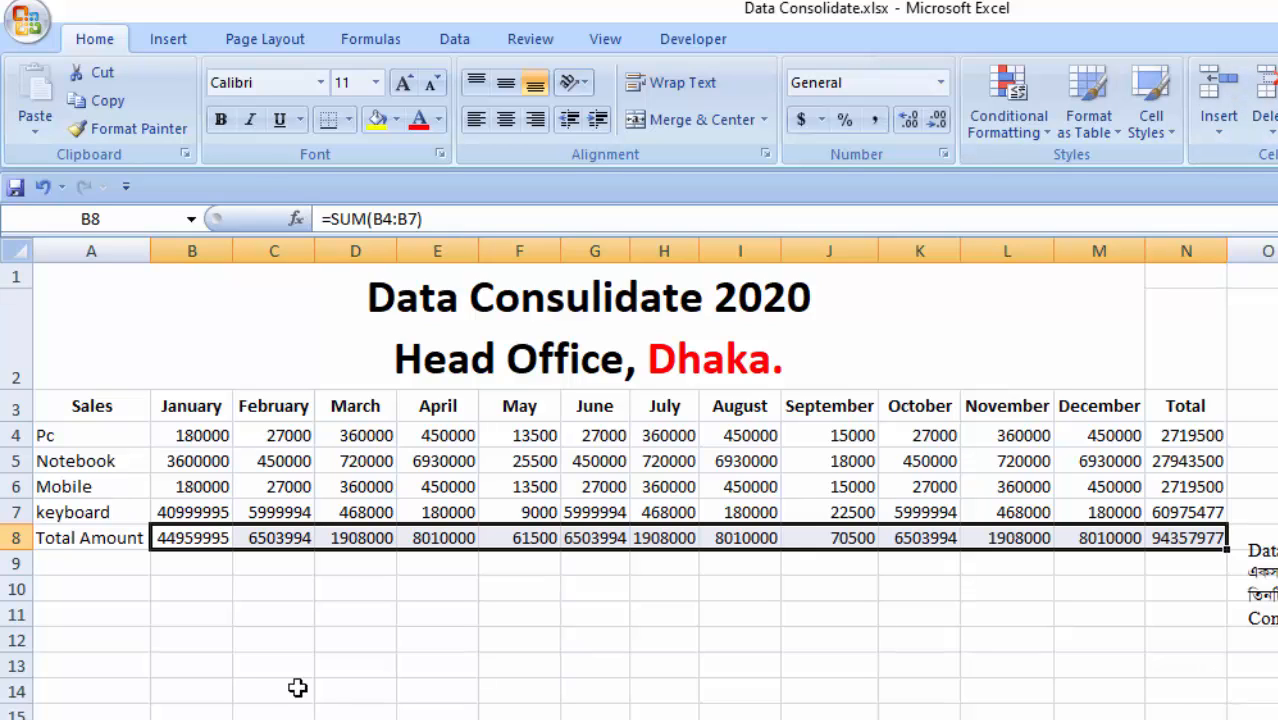
left_click(257, 665)
left_click(185, 538)
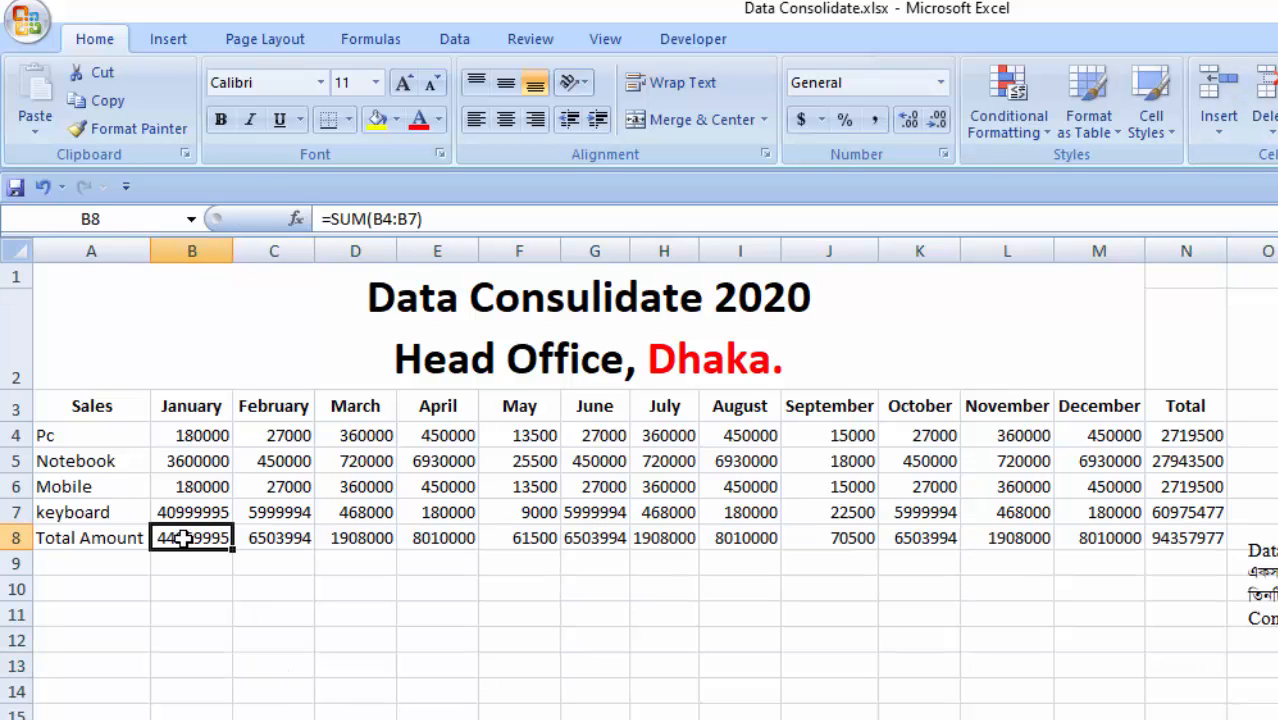
- Inspect the SUM formula of the January Total Amount in B8, the January figures above it and the Pc total in N4
double_click(185, 538)
key("Return")
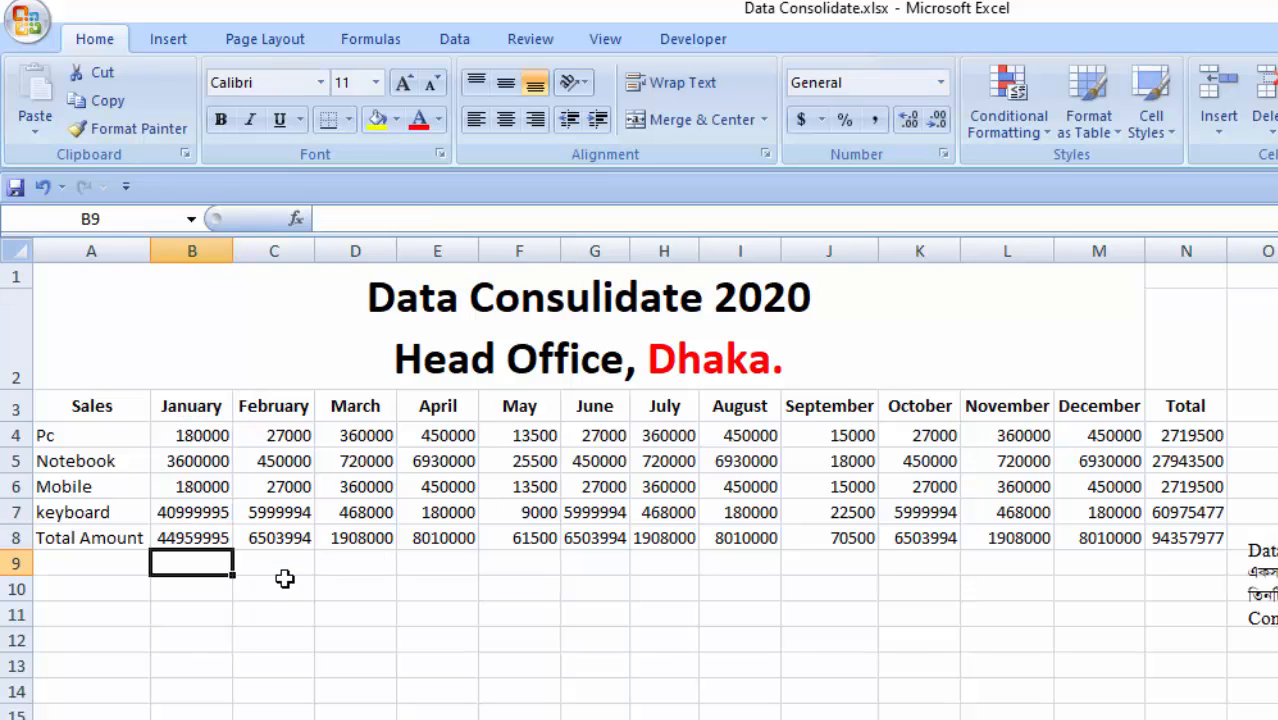
left_click(277, 589)
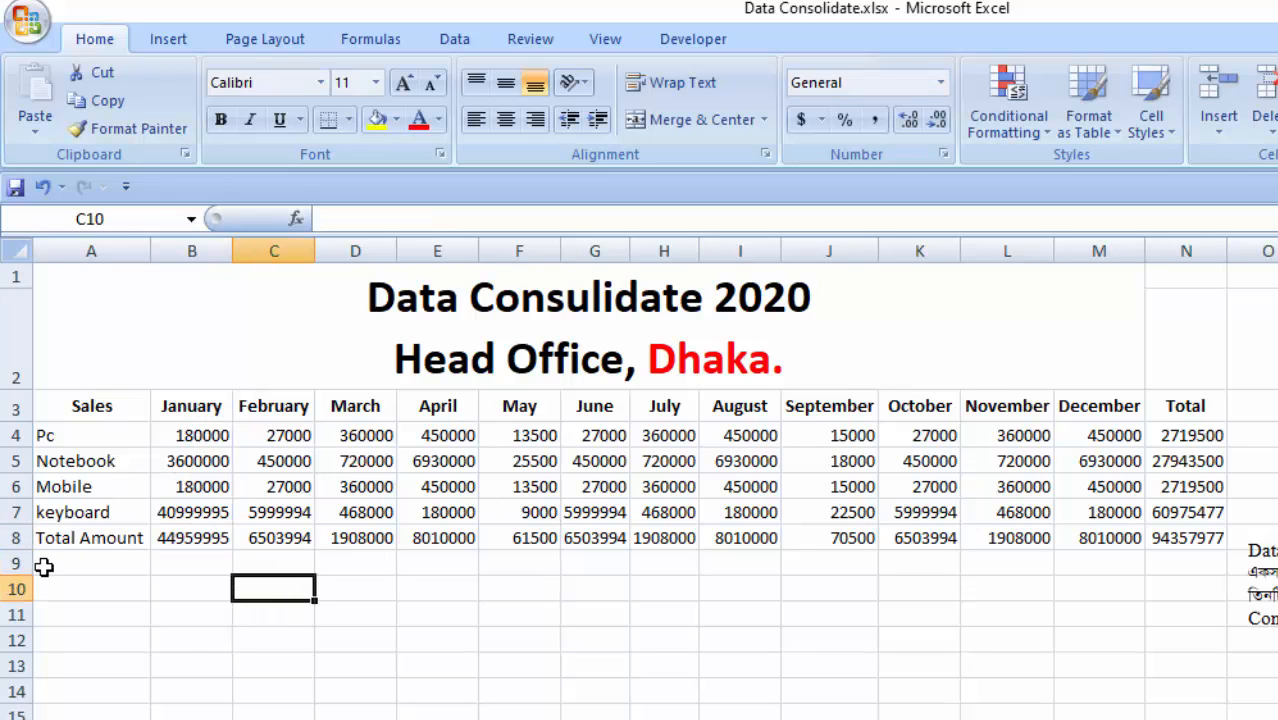
left_click_drag(203, 437, 203, 503)
left_click(1193, 433)
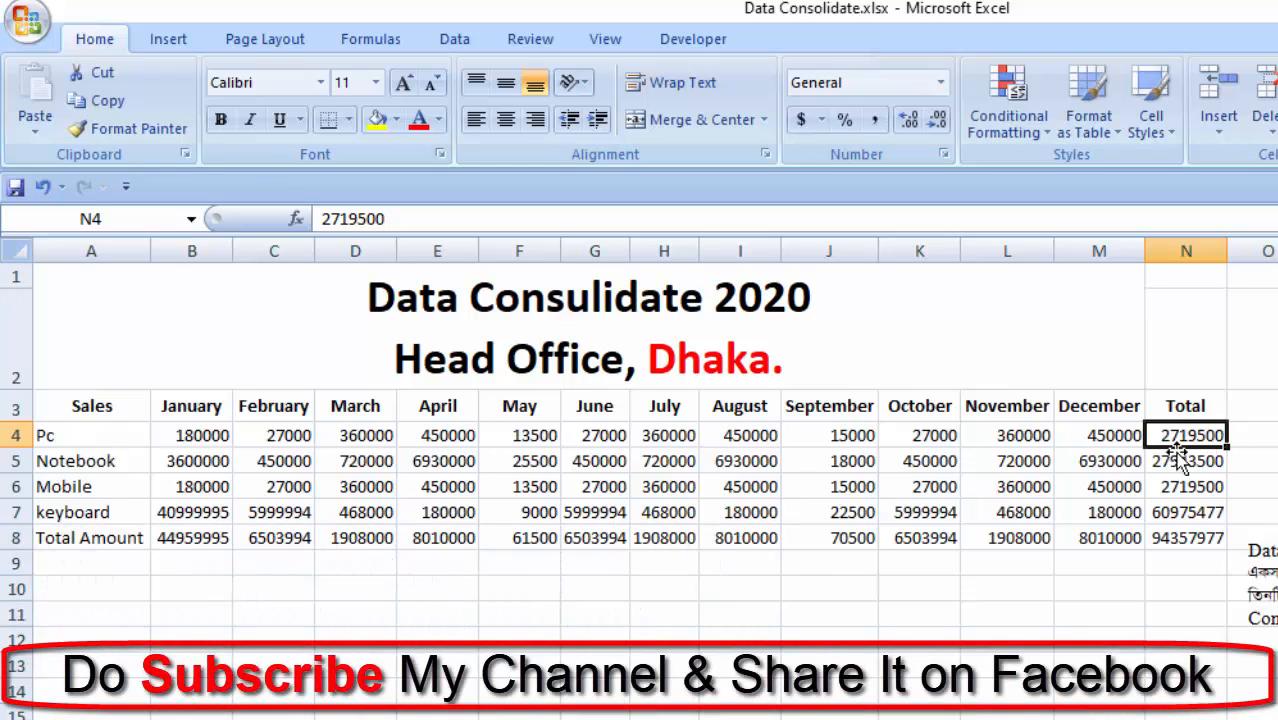
left_click(170, 704)
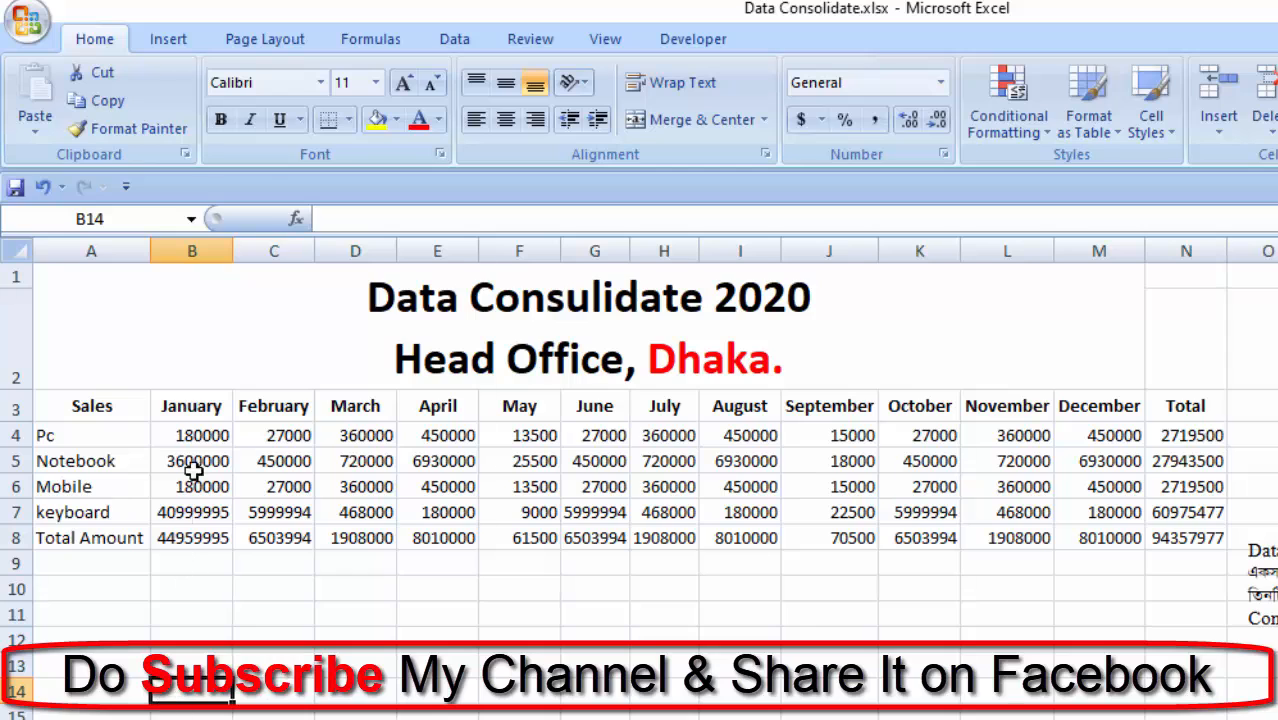
- Review the January sales of the four products in B4:B7 against the Total Amount in B8, and the Pc and Notebook totals in N4:N5
left_click_drag(199, 436, 195, 513)
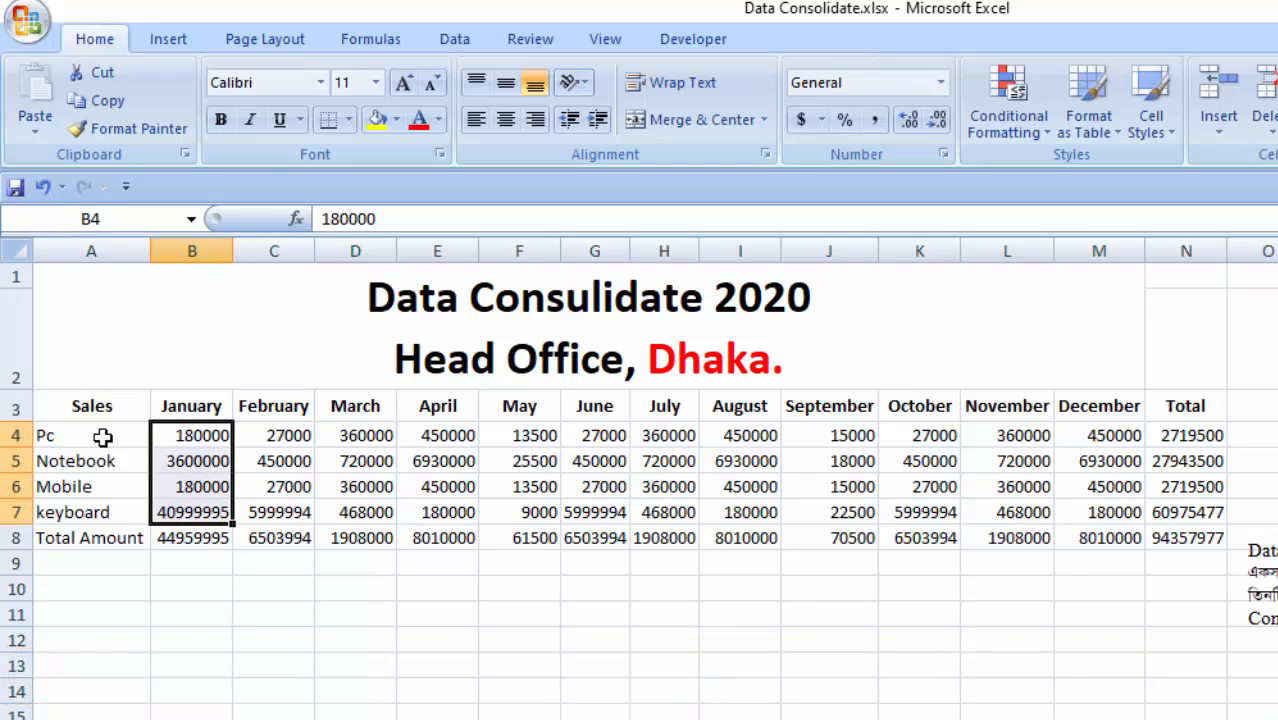
left_click(214, 585)
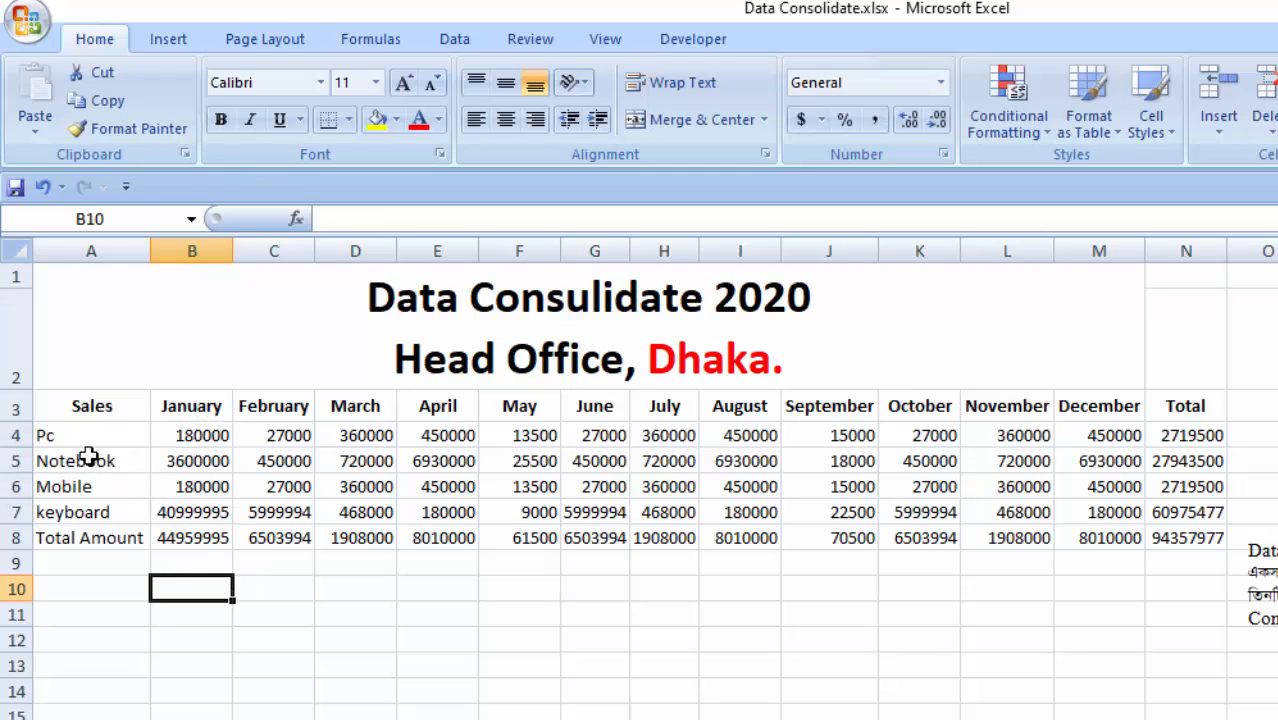
left_click(203, 434)
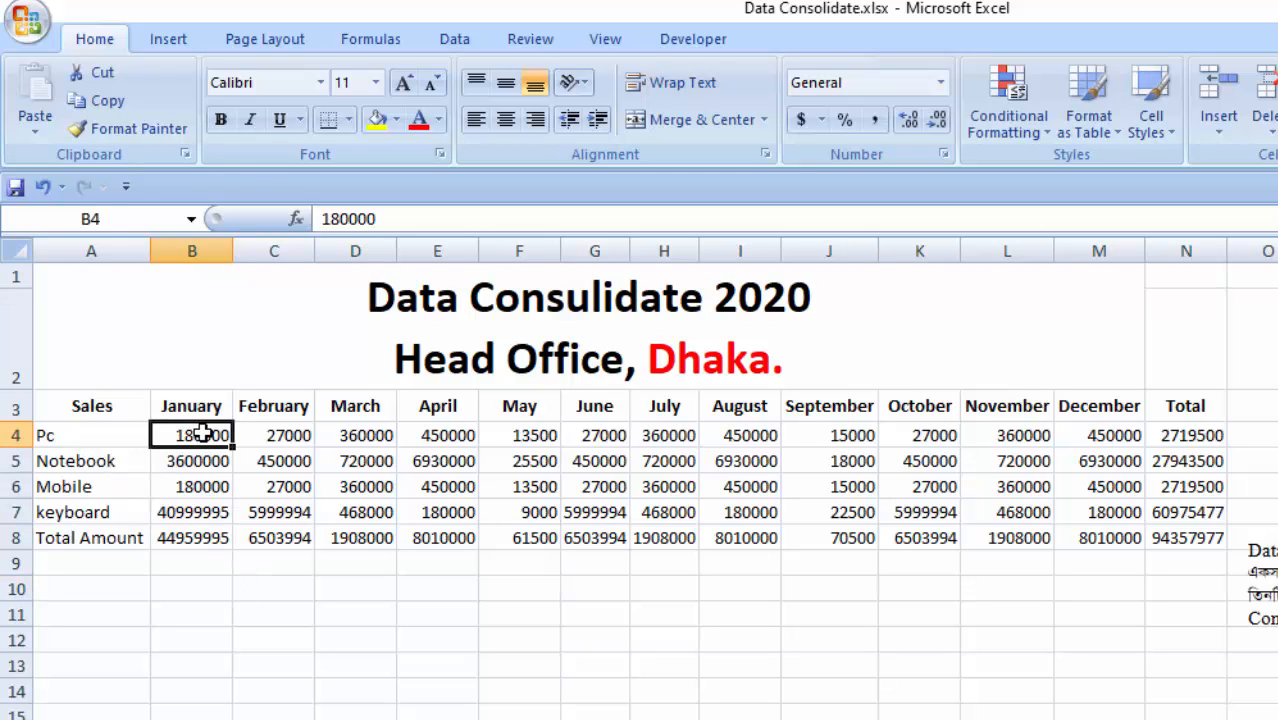
left_click_drag(203, 434, 226, 508)
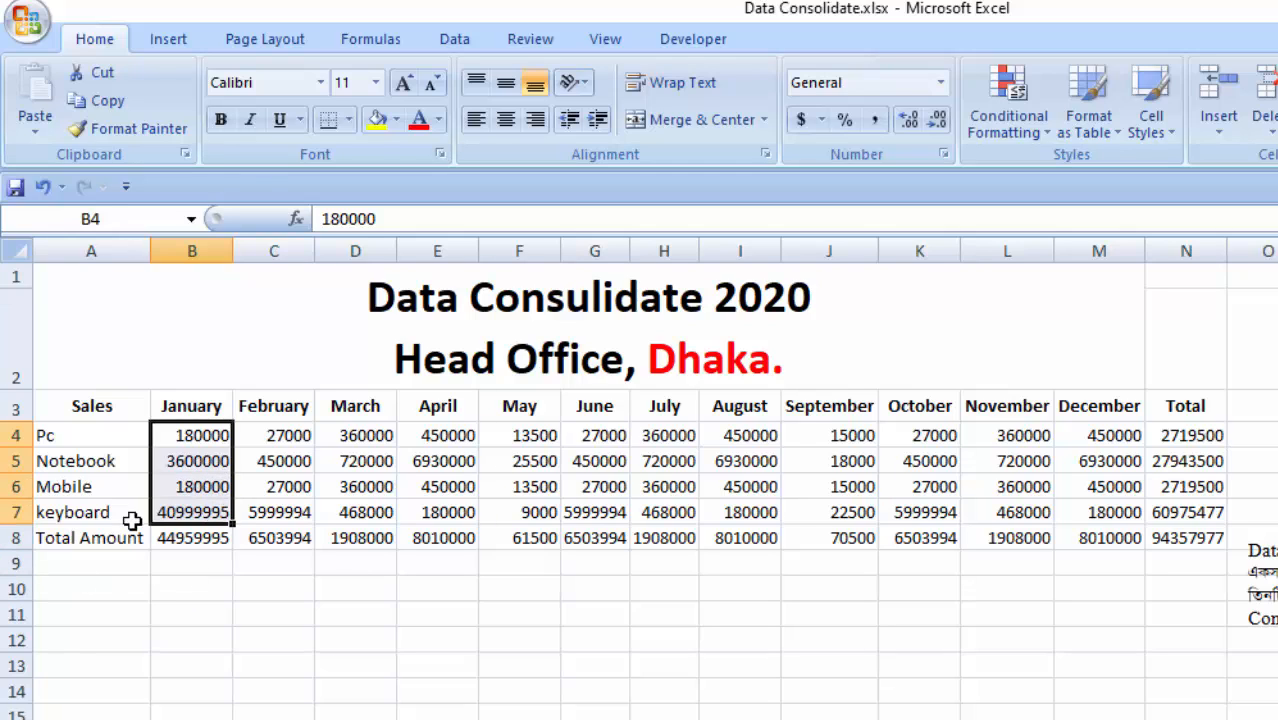
left_click(200, 560)
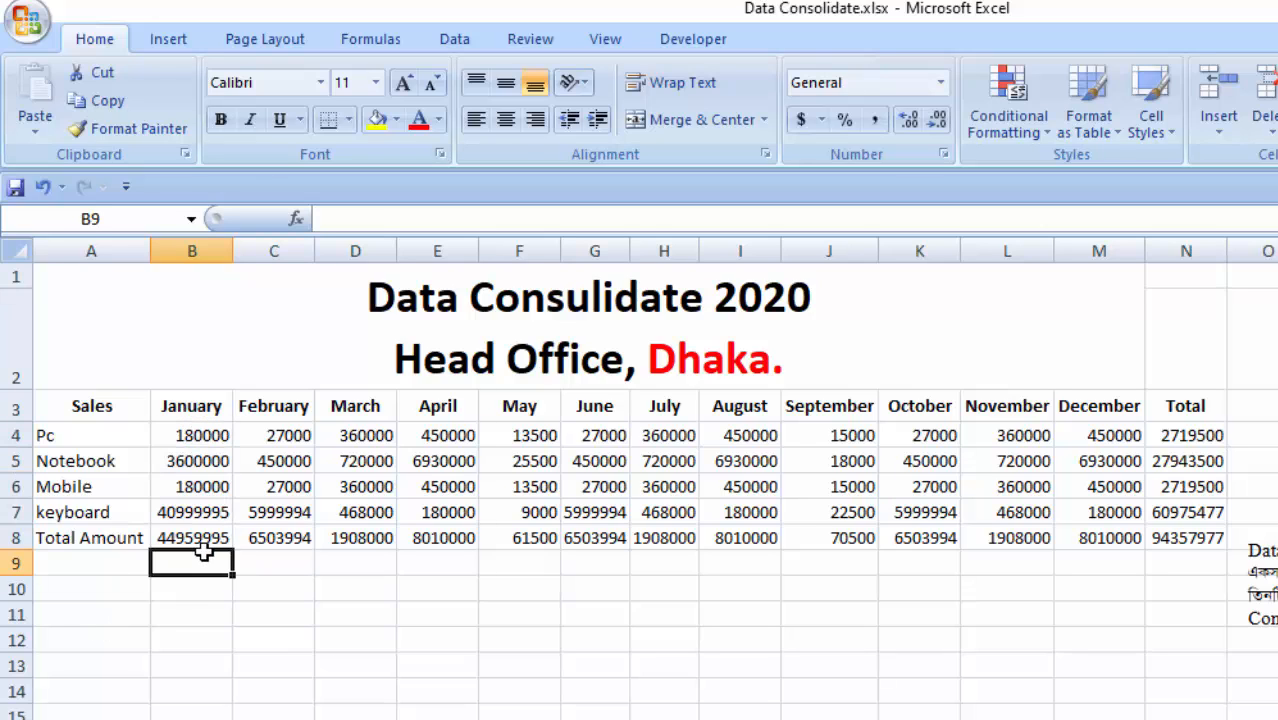
left_click(178, 537)
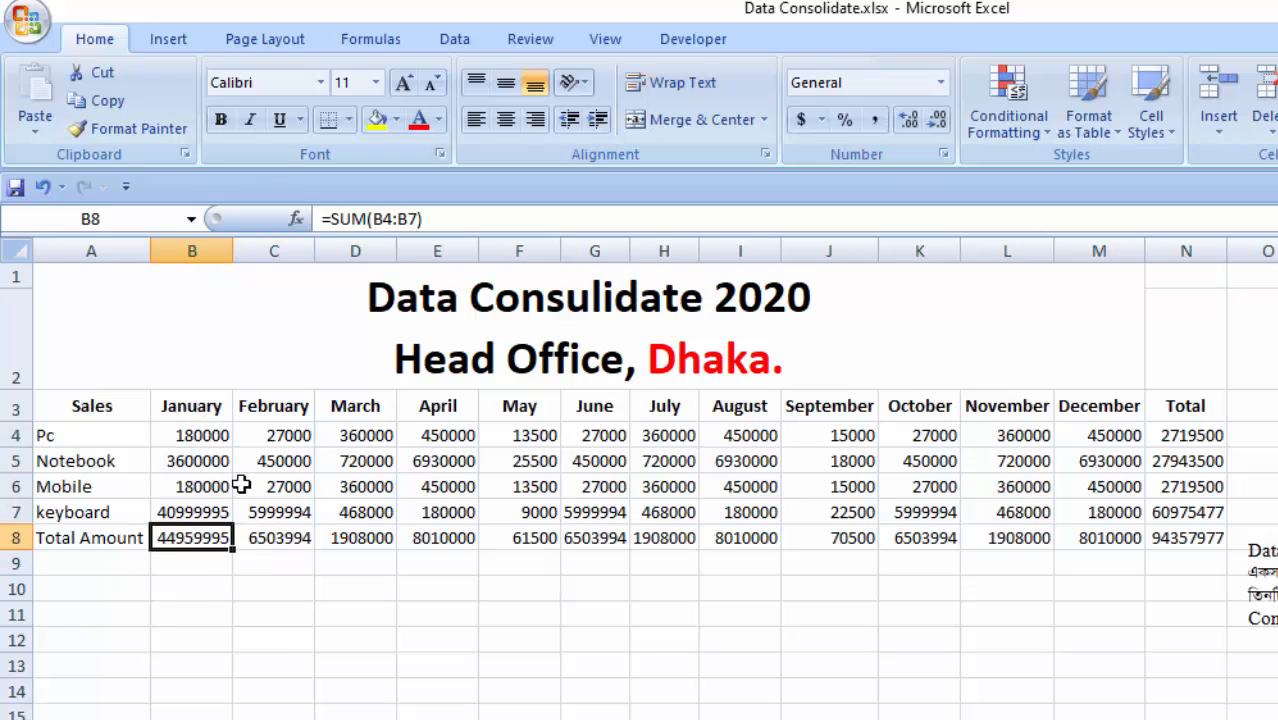
left_click(1005, 665)
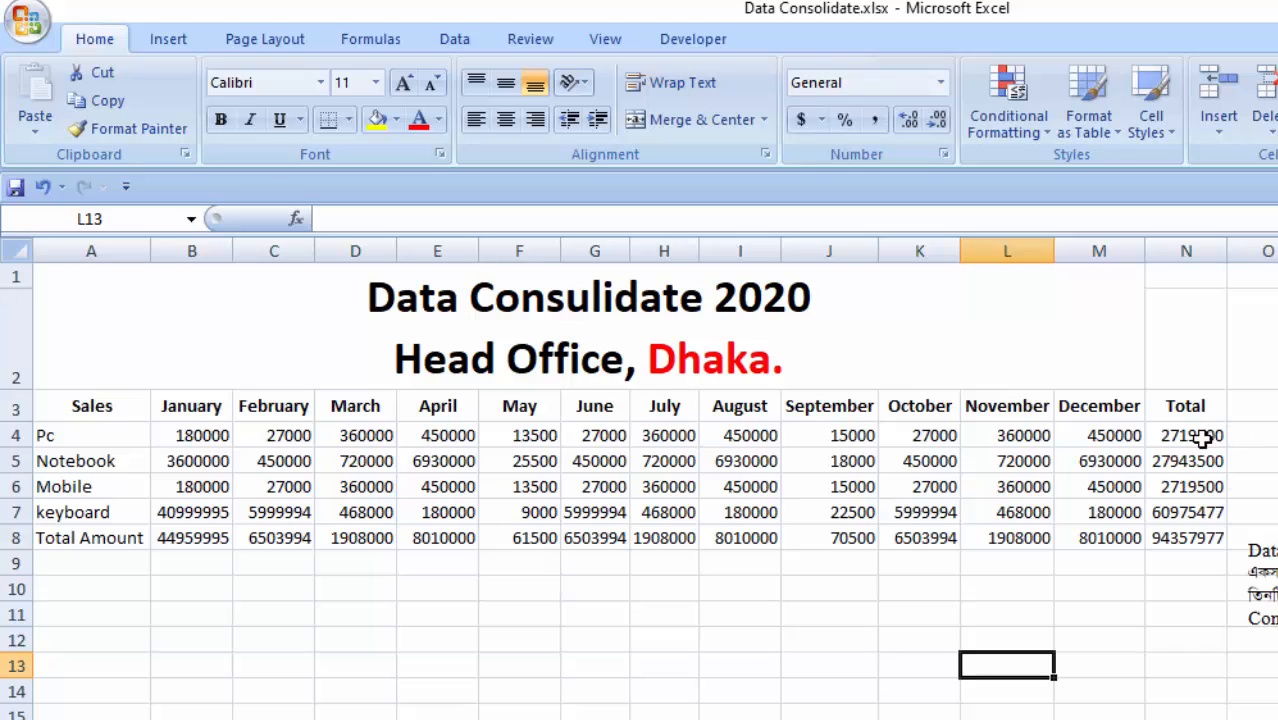
left_click_drag(1190, 461, 1188, 437)
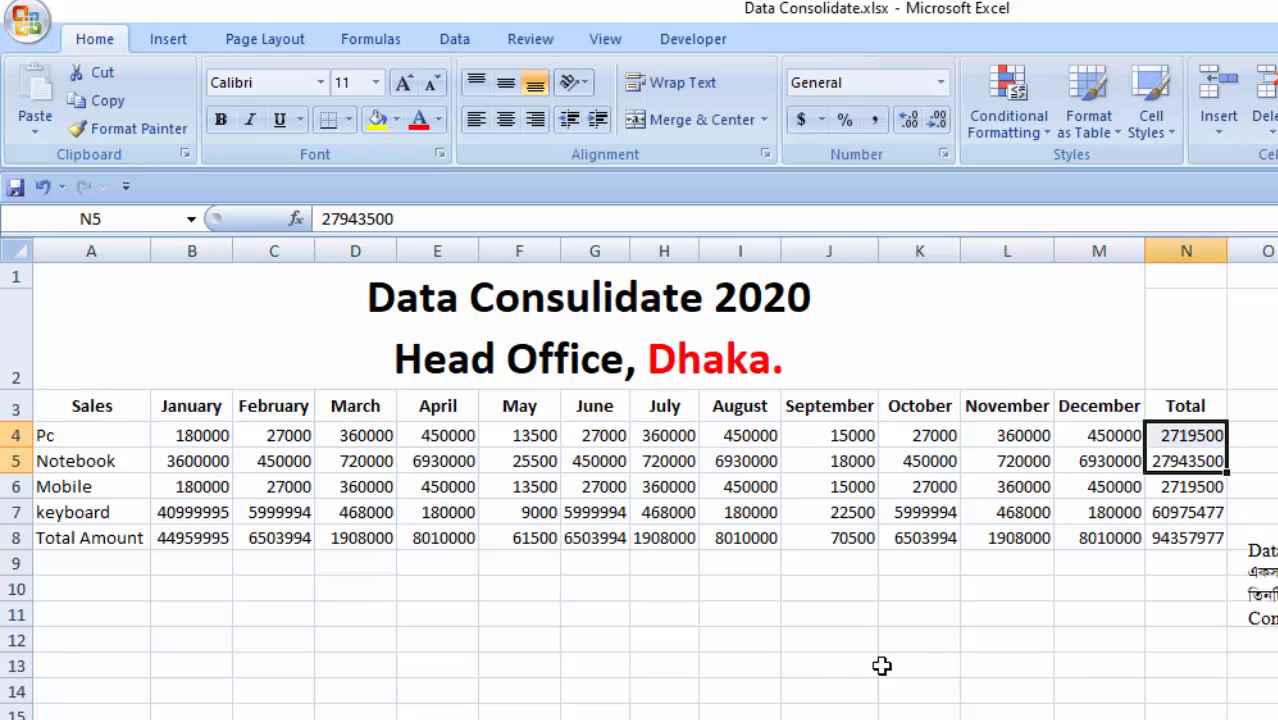